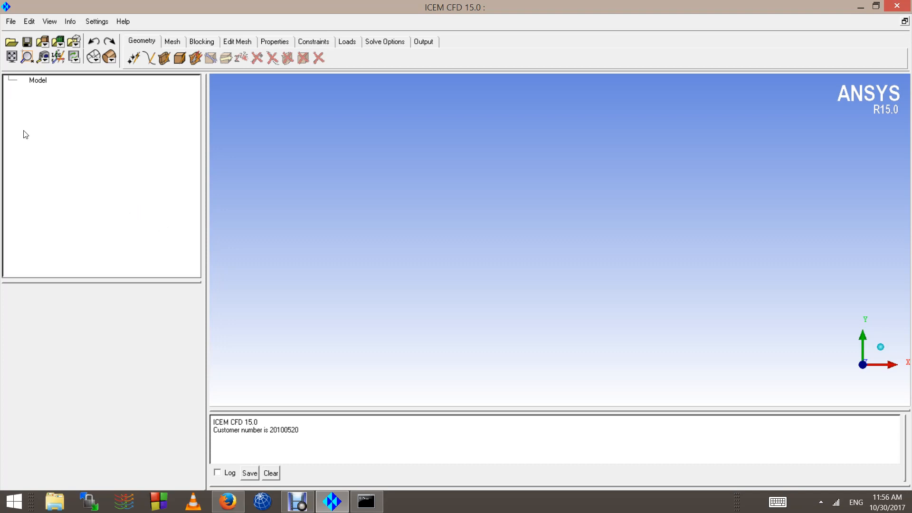
{"action": "left_click", "coordinate": [10, 22]}
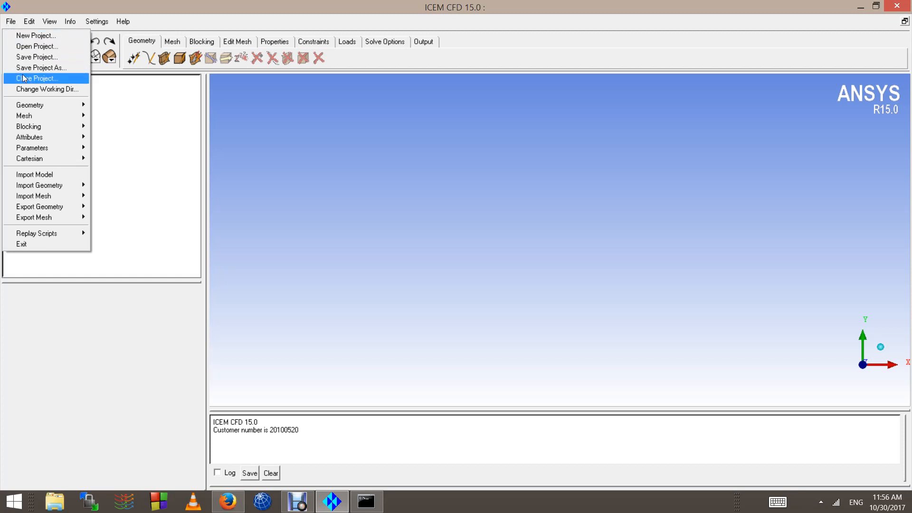
{"action": "mouse_move", "coordinate": [21, 105]}
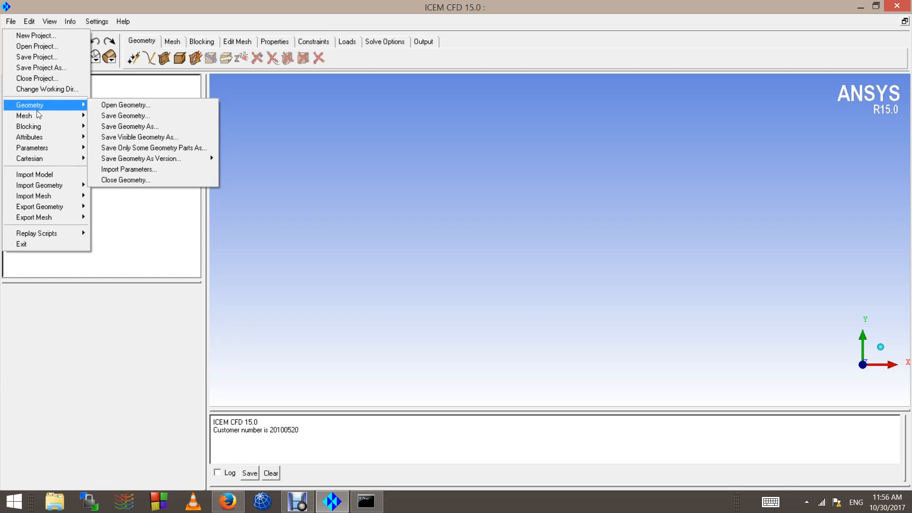
{"action": "mouse_move", "coordinate": [38, 117]}
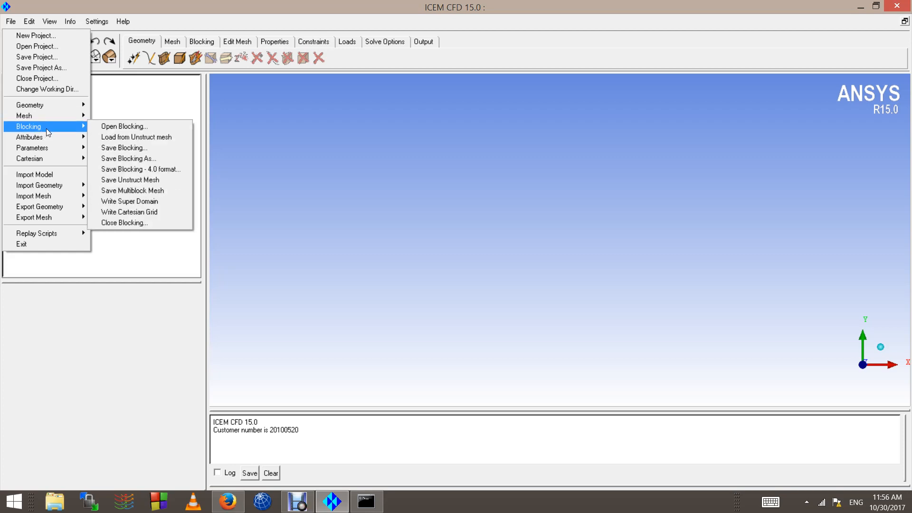
{"action": "mouse_move", "coordinate": [58, 187]}
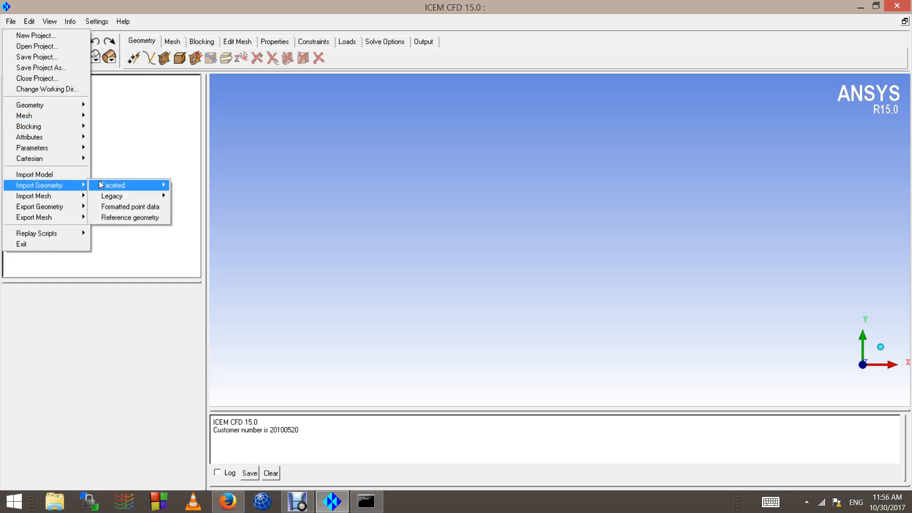
{"action": "mouse_move", "coordinate": [105, 185]}
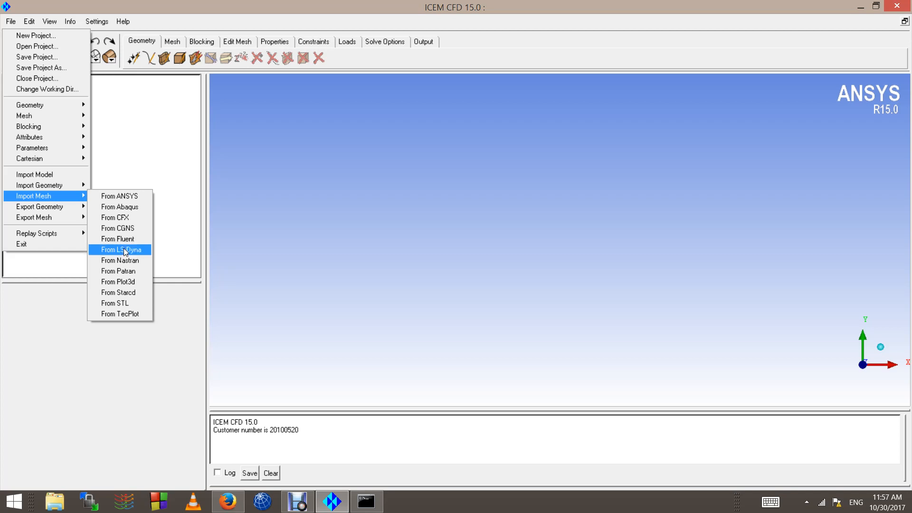
{"action": "left_click", "coordinate": [133, 137]}
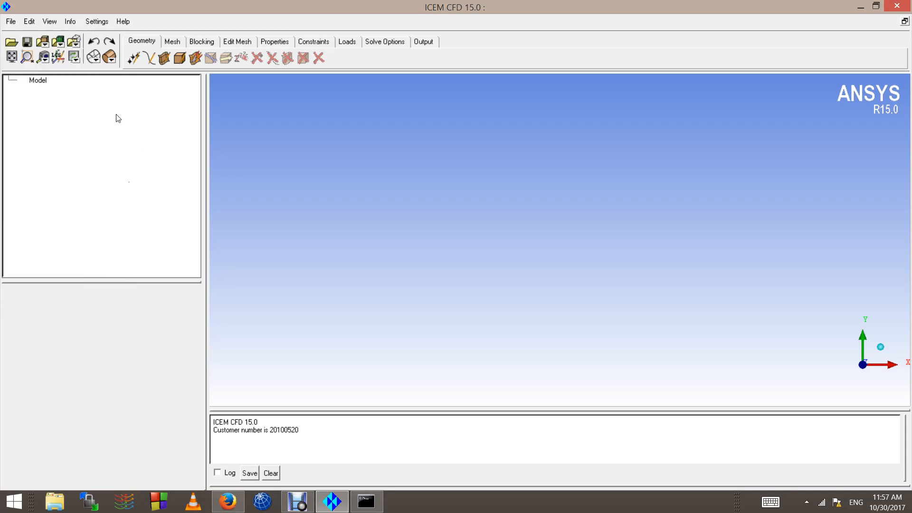
{"action": "left_click", "coordinate": [34, 21]}
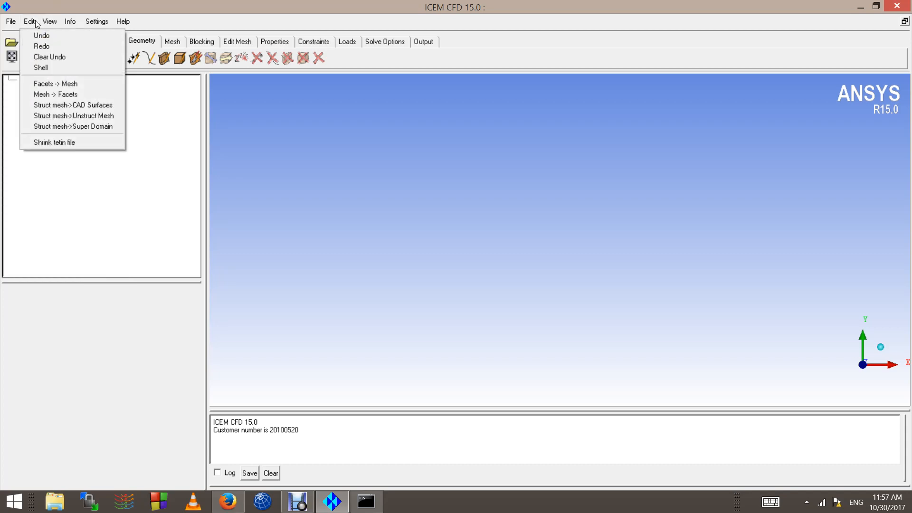
{"action": "left_click", "coordinate": [51, 19]}
{"action": "left_click", "coordinate": [78, 24]}
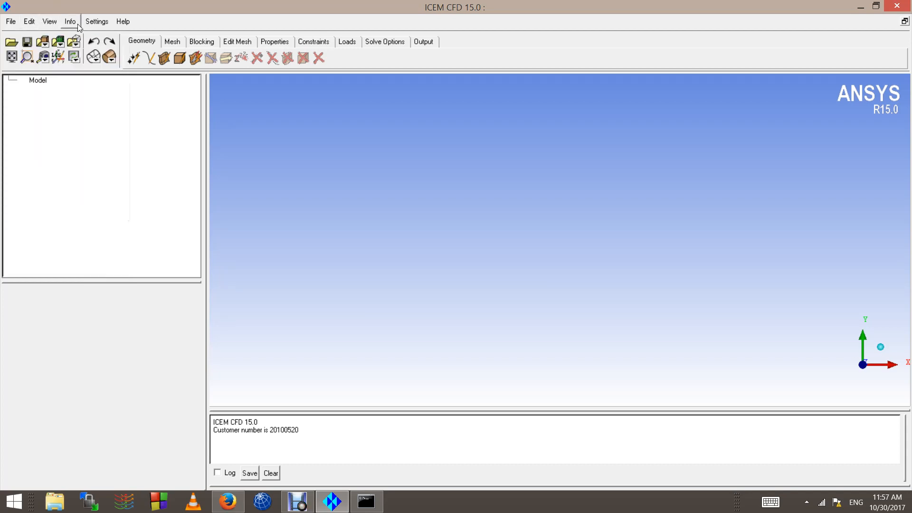
{"action": "left_click", "coordinate": [78, 24]}
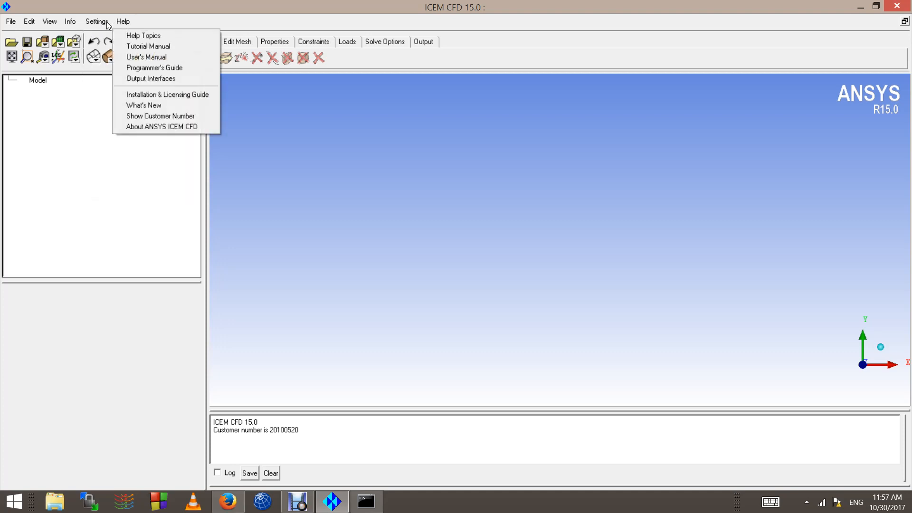
{"action": "left_click", "coordinate": [9, 21]}
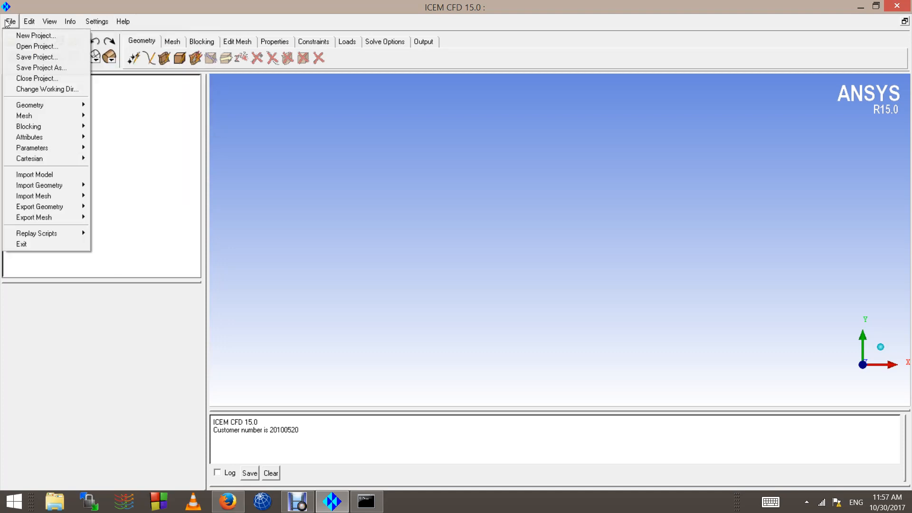
{"action": "mouse_move", "coordinate": [46, 22]}
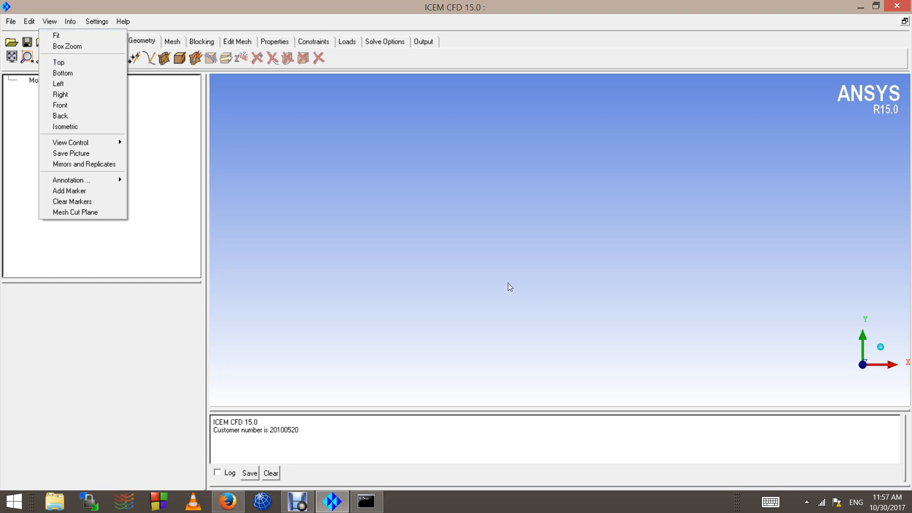
{"action": "left_click", "coordinate": [70, 22]}
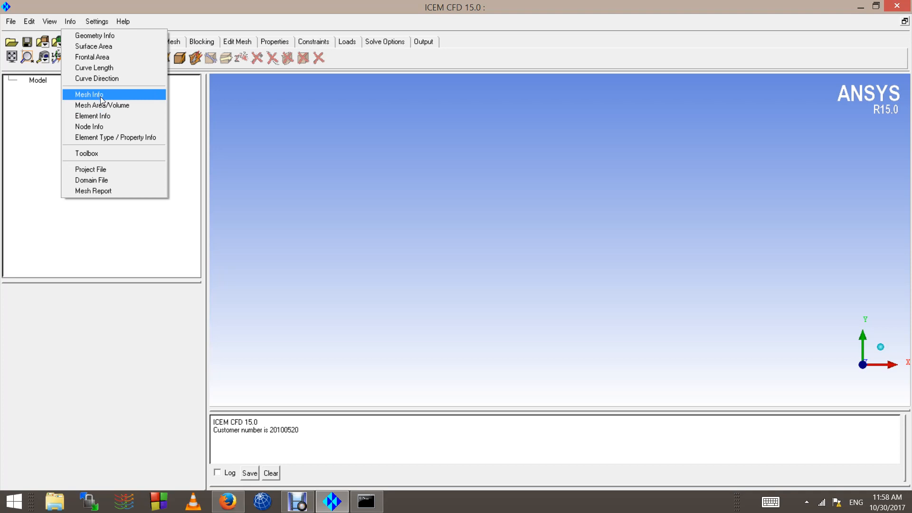
{"action": "mouse_move", "coordinate": [97, 22]}
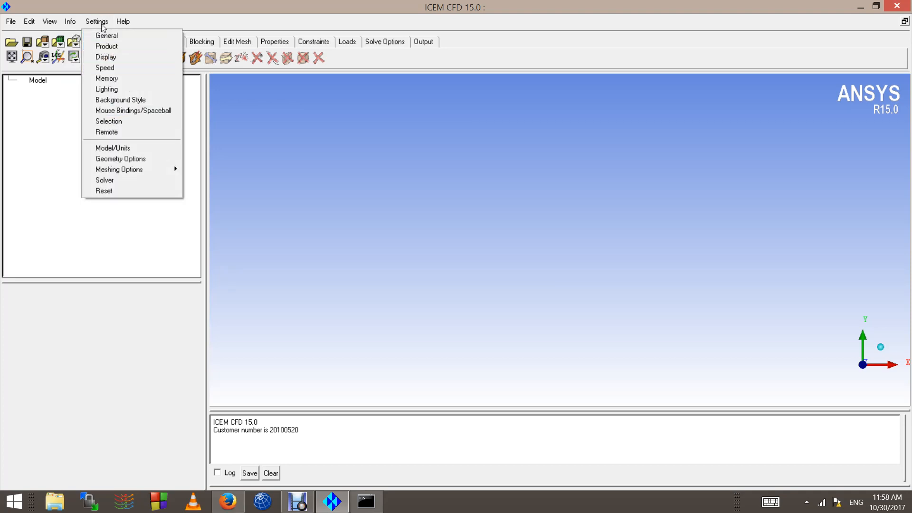
{"action": "mouse_move", "coordinate": [132, 167]}
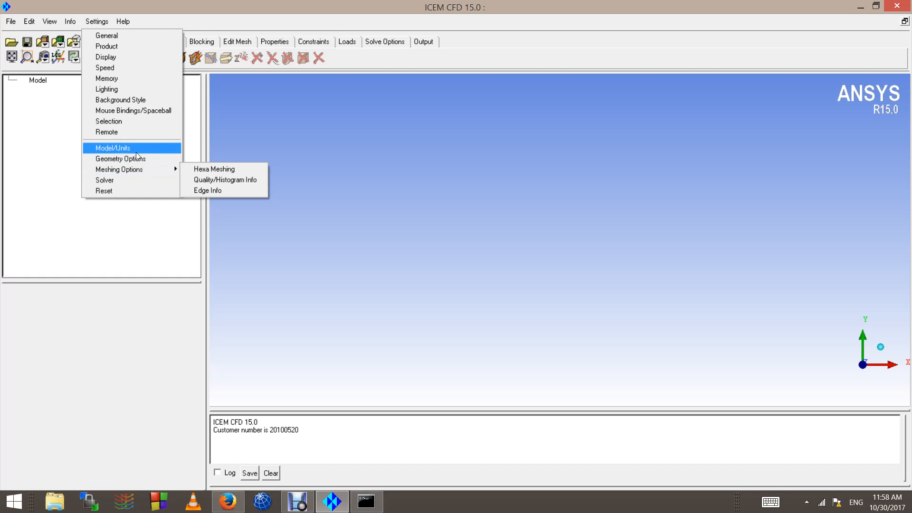
Step: Open the background style settings and check the available gradient styles
{"action": "left_click", "coordinate": [99, 21]}
{"action": "left_click", "coordinate": [99, 21]}
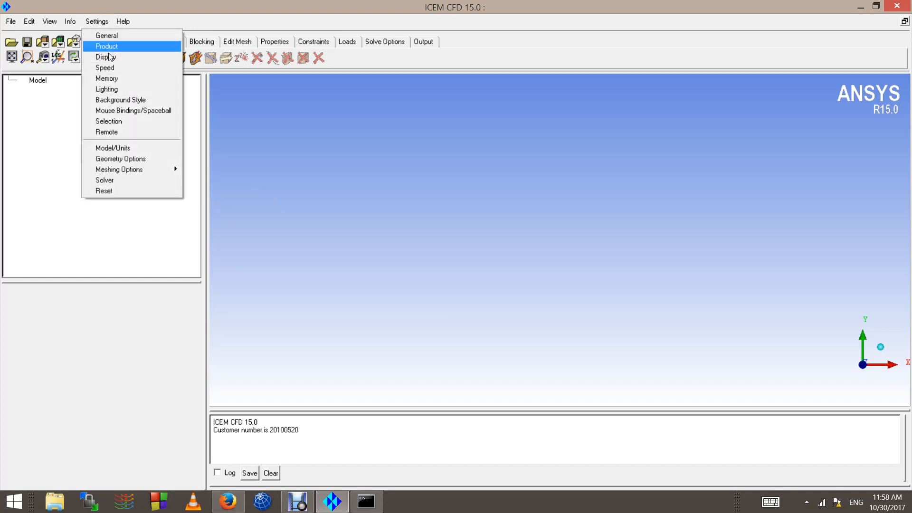
{"action": "left_click", "coordinate": [127, 100]}
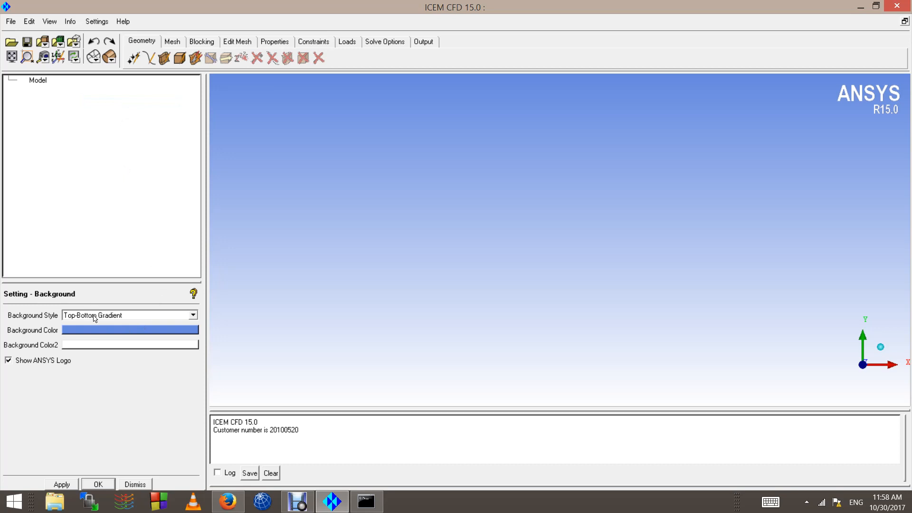
{"action": "left_click", "coordinate": [94, 316]}
{"action": "left_click", "coordinate": [95, 316]}
Step: Set the first background color to black, leave the second one white, and apply the gradient to the view
{"action": "left_click", "coordinate": [86, 332]}
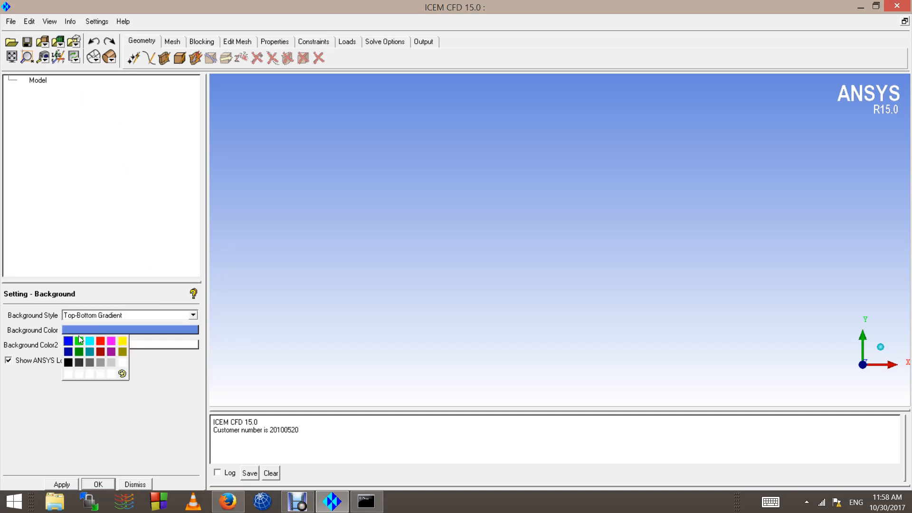
{"action": "left_click", "coordinate": [71, 363]}
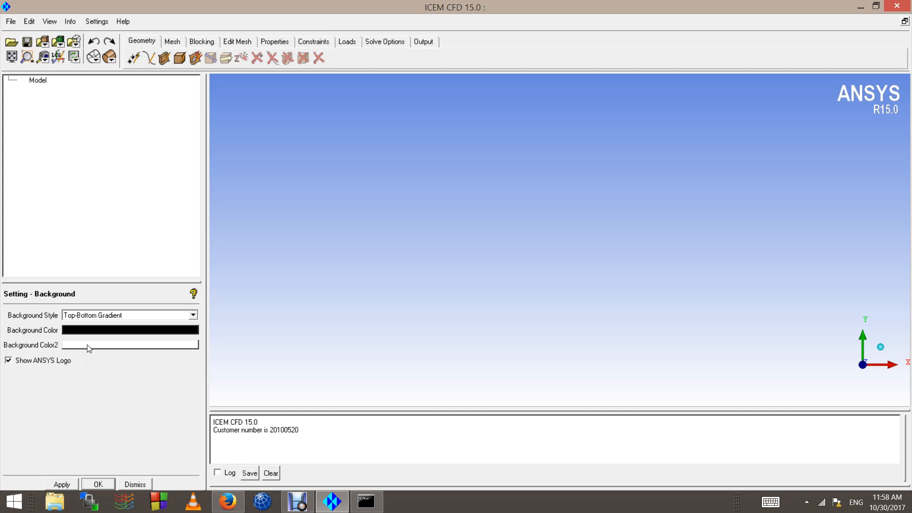
{"action": "left_click", "coordinate": [88, 346]}
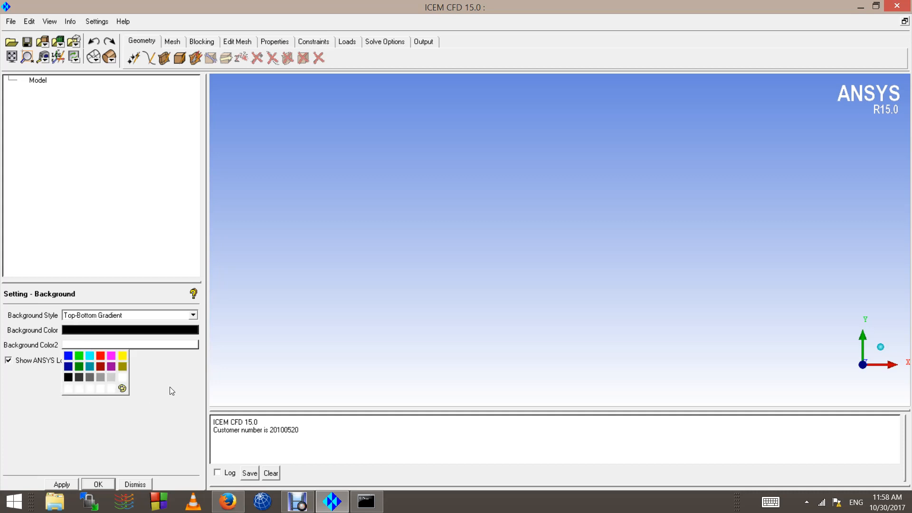
{"action": "left_click", "coordinate": [136, 358]}
{"action": "left_click", "coordinate": [64, 484]}
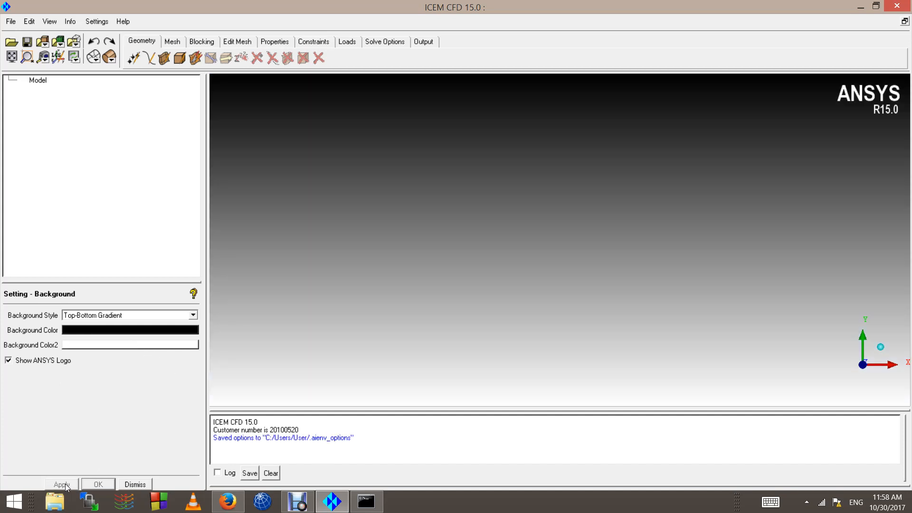
Step: Set the first background color to light gray and apply it
{"action": "left_click", "coordinate": [88, 331]}
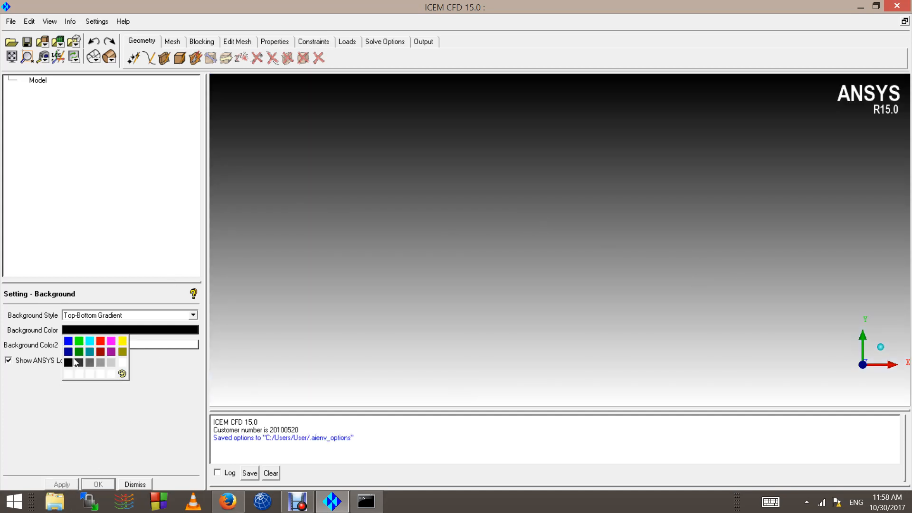
{"action": "left_click", "coordinate": [102, 363]}
{"action": "left_click", "coordinate": [67, 485]}
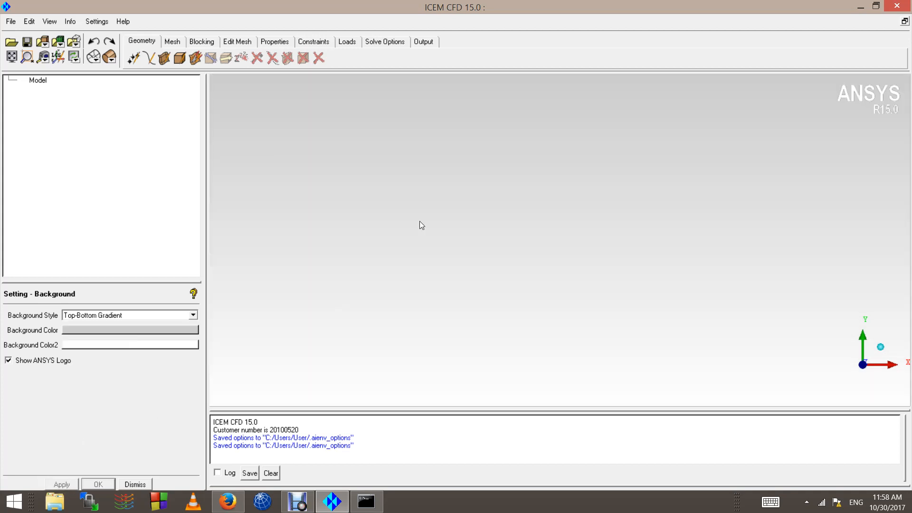
Step: Set the first background color to white and apply it so the whole graphics view is plain white
{"action": "left_click", "coordinate": [126, 331]}
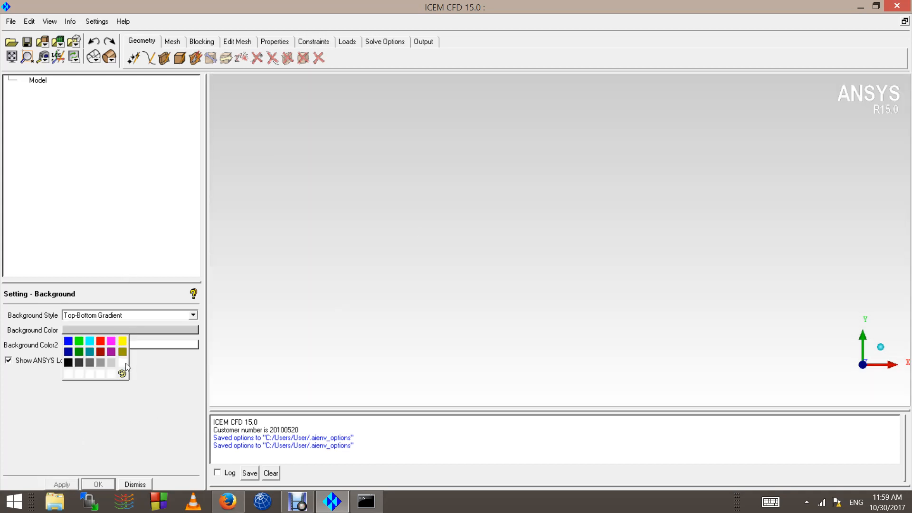
{"action": "left_click", "coordinate": [125, 363]}
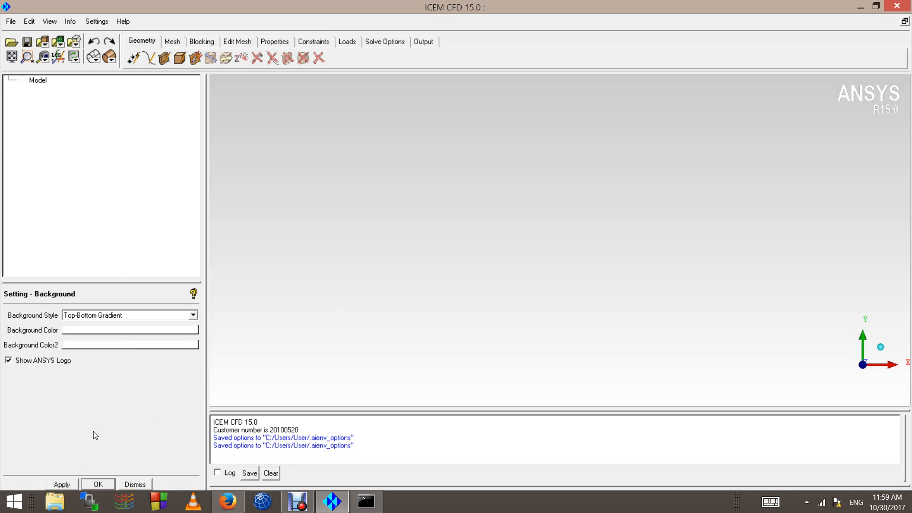
{"action": "left_click", "coordinate": [65, 484]}
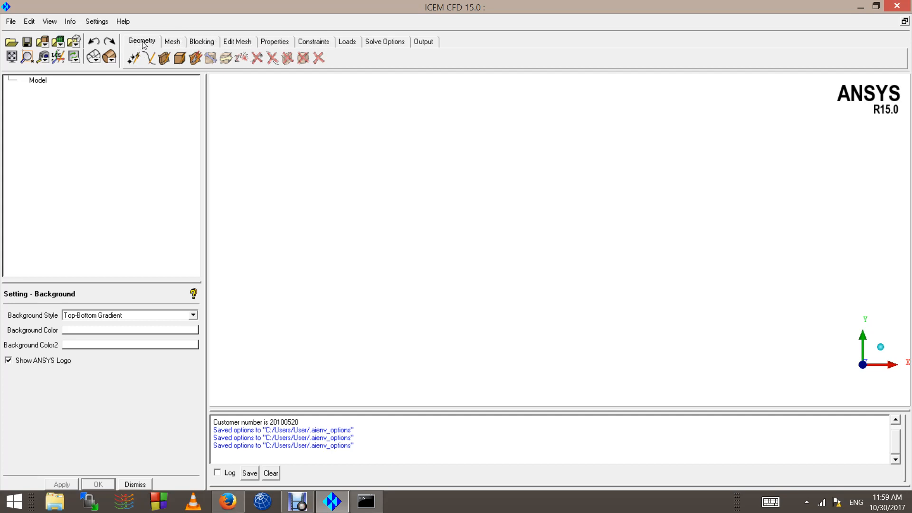
{"action": "left_click", "coordinate": [172, 42]}
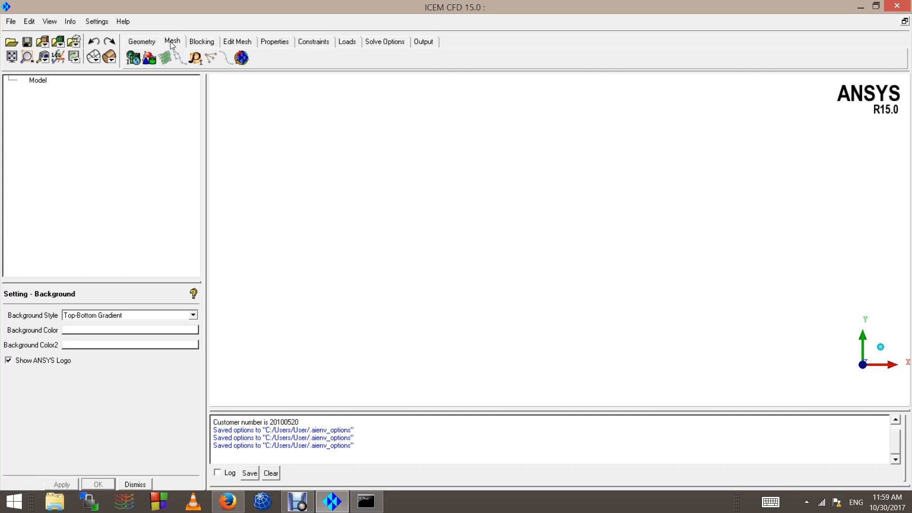
{"action": "left_click", "coordinate": [195, 43]}
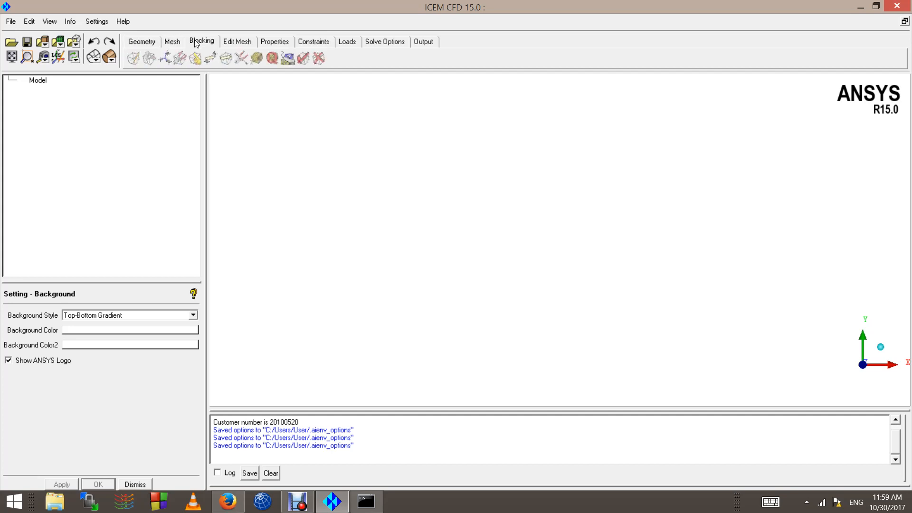
{"action": "left_click", "coordinate": [234, 43]}
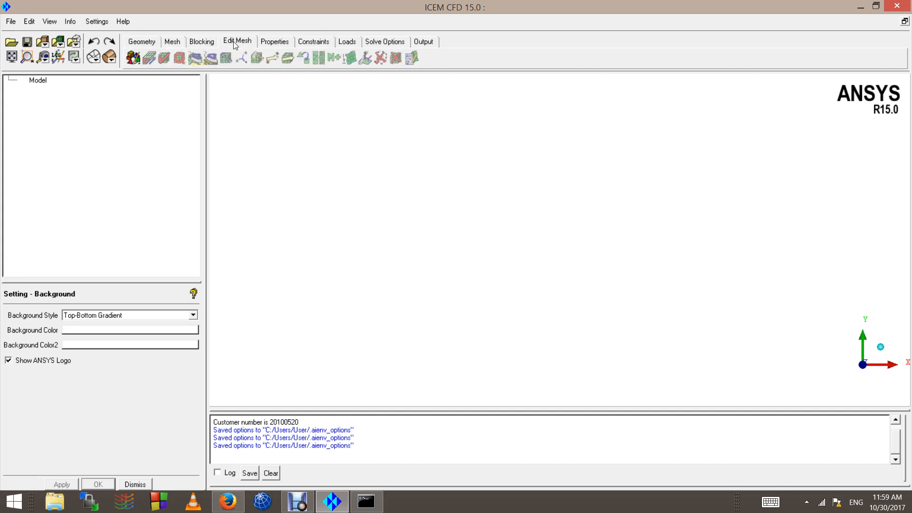
{"action": "left_click", "coordinate": [143, 43]}
{"action": "left_click", "coordinate": [172, 43]}
{"action": "left_click", "coordinate": [204, 43]}
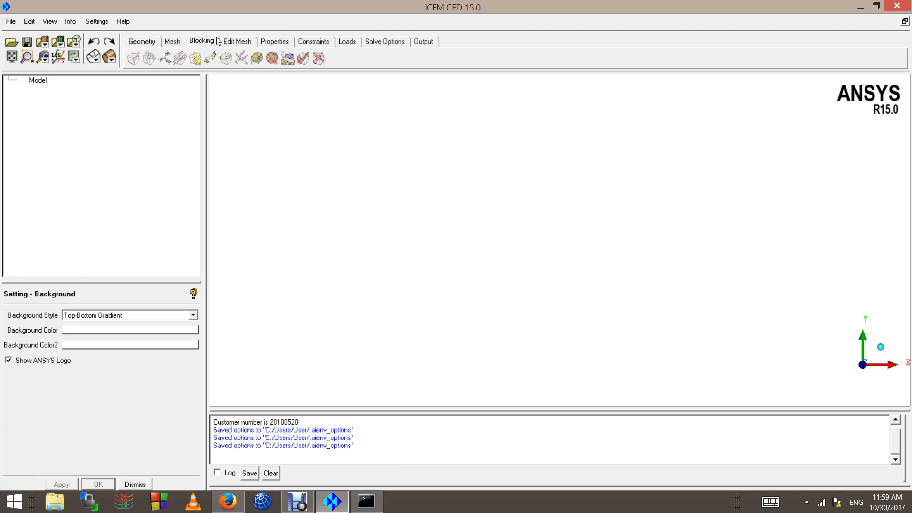
{"action": "left_click", "coordinate": [236, 43]}
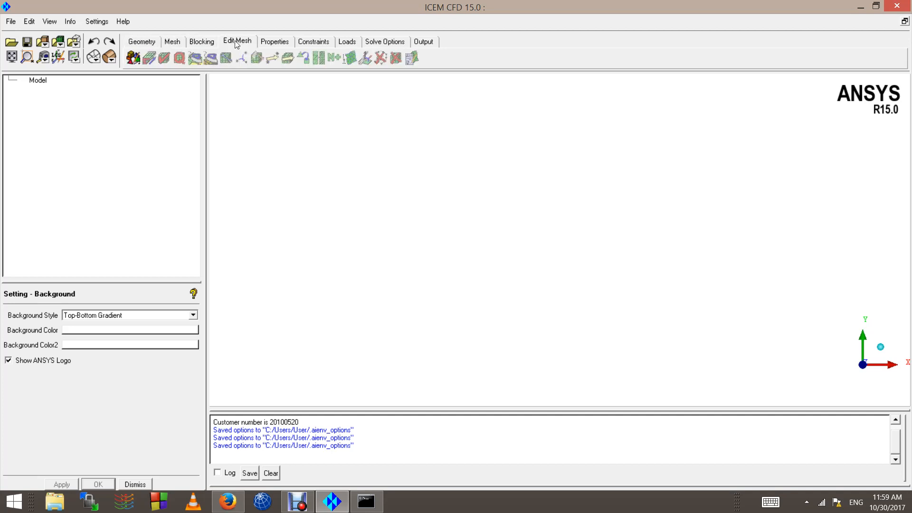
Step: Open the solver setup and view the available output solvers
{"action": "left_click", "coordinate": [433, 43]}
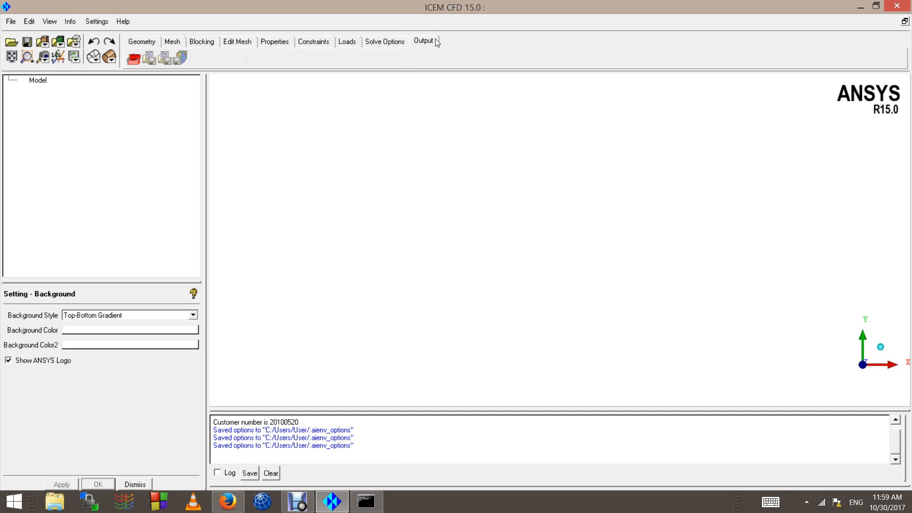
{"action": "left_click", "coordinate": [135, 59]}
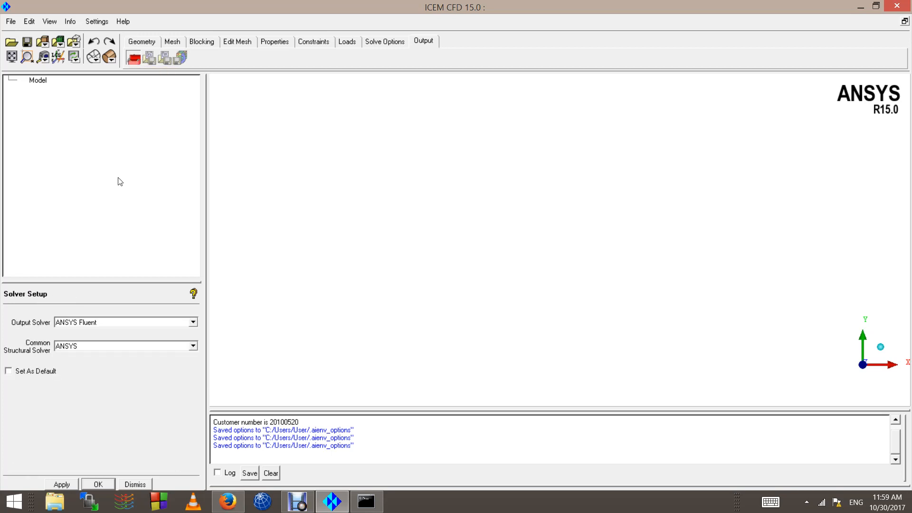
{"action": "left_click", "coordinate": [95, 322]}
{"action": "left_click", "coordinate": [95, 322]}
Step: Create three geometry points by picking freehand locations around the middle of the empty graphics view with Screen Select
{"action": "left_click", "coordinate": [146, 43]}
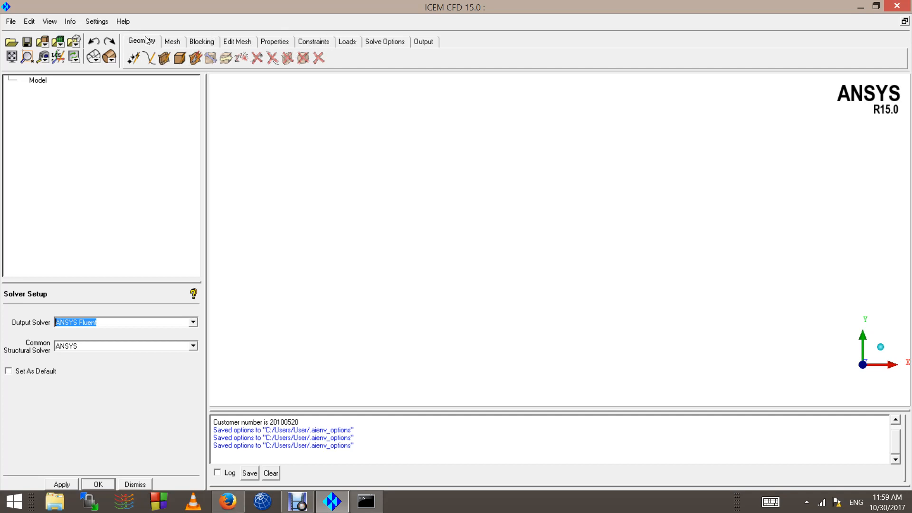
{"action": "left_click", "coordinate": [134, 59]}
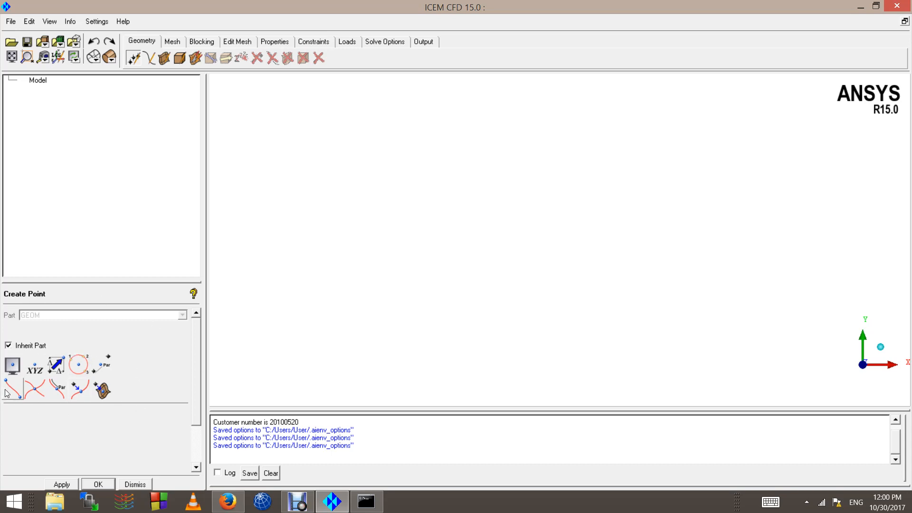
{"action": "left_click", "coordinate": [13, 365]}
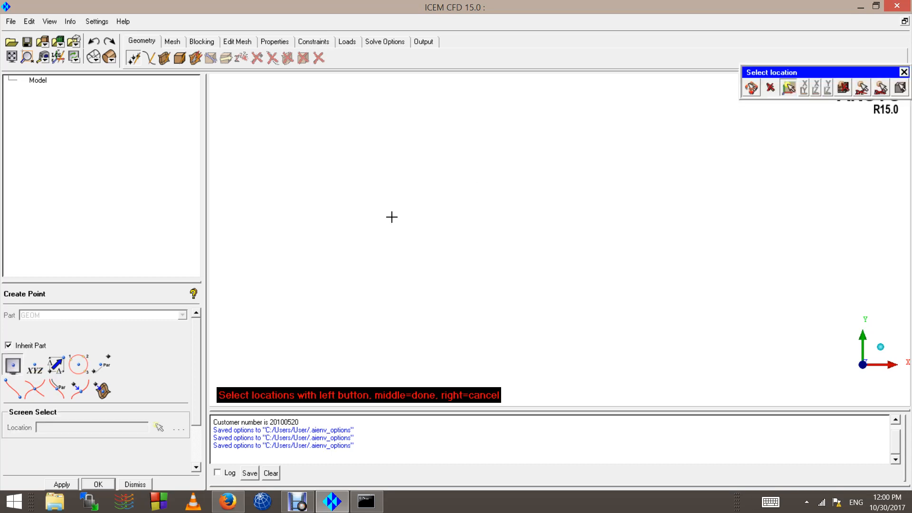
{"action": "left_click", "coordinate": [543, 212]}
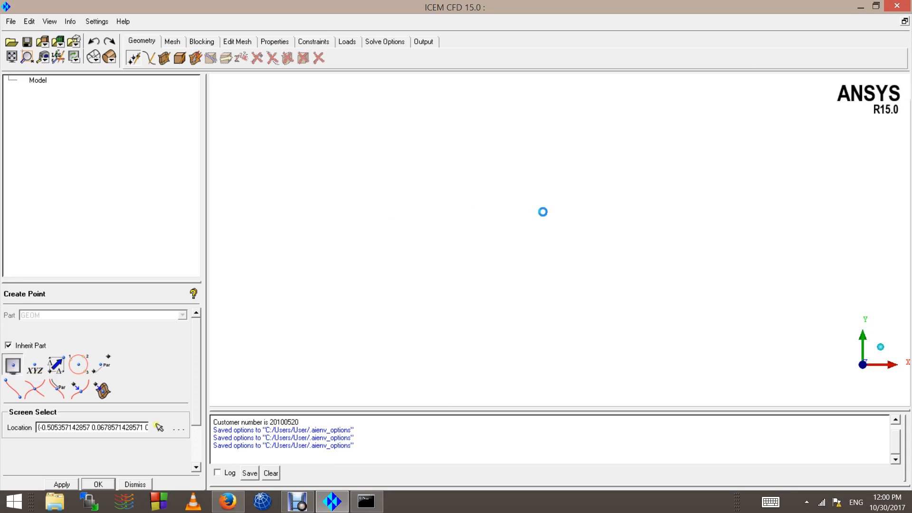
Step: Undo the three freehand points and create one point at explicit coordinates X 1, Y 0, Z 0
{"action": "left_click", "coordinate": [95, 43]}
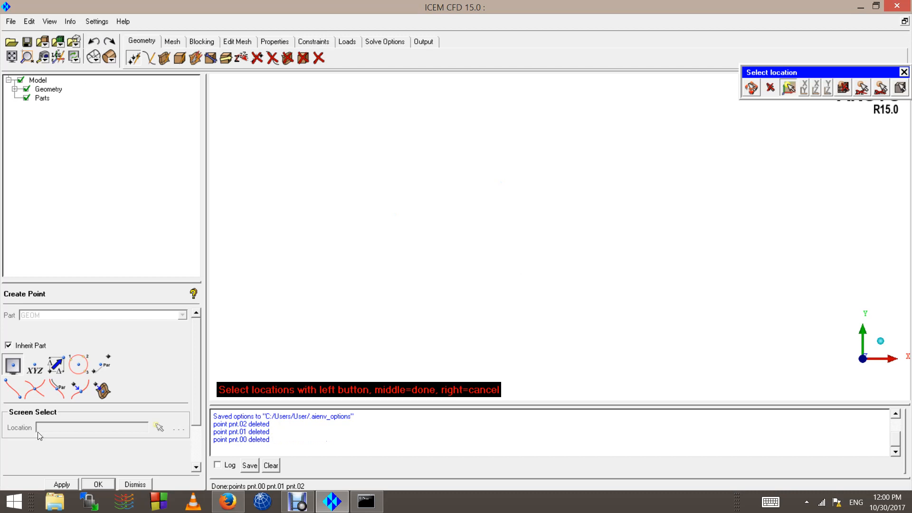
{"action": "left_click", "coordinate": [42, 372]}
{"action": "scroll", "coordinate": [74, 415], "scroll_direction": "down", "scroll_amount": 3}
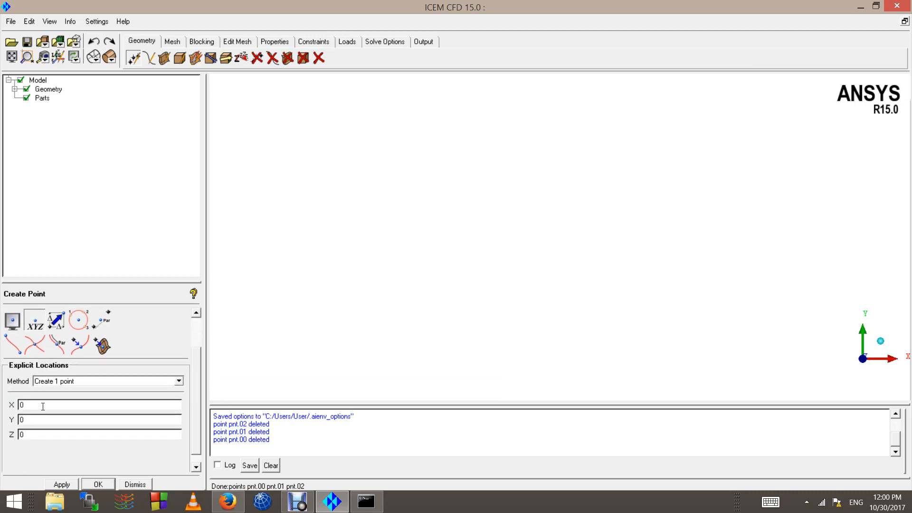
{"action": "left_click_drag", "start_coordinate": [43, 406], "coordinate": [3, 405]}
{"action": "type", "text": "1"}
{"action": "left_click", "coordinate": [70, 484]}
{"action": "scroll", "coordinate": [854, 280], "scroll_direction": "down", "scroll_amount": 2}
{"action": "left_click", "coordinate": [11, 62]}
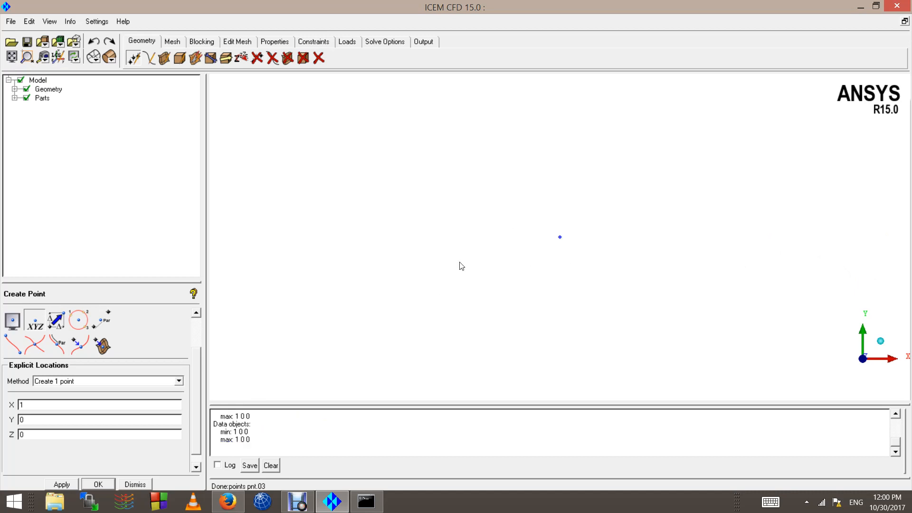
Step: Create a second explicit point at X 10, Y 5, Z 0 and fit both points in the view
{"action": "left_click", "coordinate": [34, 403]}
{"action": "type", "text": "0"}
{"action": "double_click", "coordinate": [39, 421]}
{"action": "type", "text": "5"}
{"action": "left_click", "coordinate": [62, 484]}
{"action": "left_click", "coordinate": [8, 57]}
{"action": "scroll", "coordinate": [421, 254], "scroll_direction": "down", "scroll_amount": 1}
{"action": "scroll", "coordinate": [389, 250], "scroll_direction": "down", "scroll_amount": 2}
{"action": "scroll", "coordinate": [466, 244], "scroll_direction": "down", "scroll_amount": 2}
{"action": "scroll", "coordinate": [595, 210], "scroll_direction": "up", "scroll_amount": 7}
{"action": "scroll", "coordinate": [653, 200], "scroll_direction": "up", "scroll_amount": 1}
{"action": "scroll", "coordinate": [664, 195], "scroll_direction": "down", "scroll_amount": 1}
Step: Create a straight curve From Points between the two existing points
{"action": "left_click", "coordinate": [148, 58]}
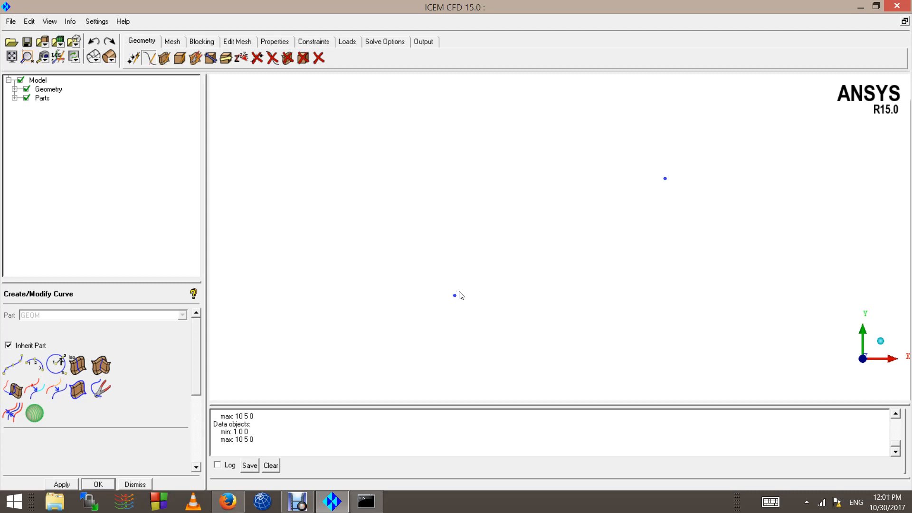
{"action": "left_click", "coordinate": [14, 362]}
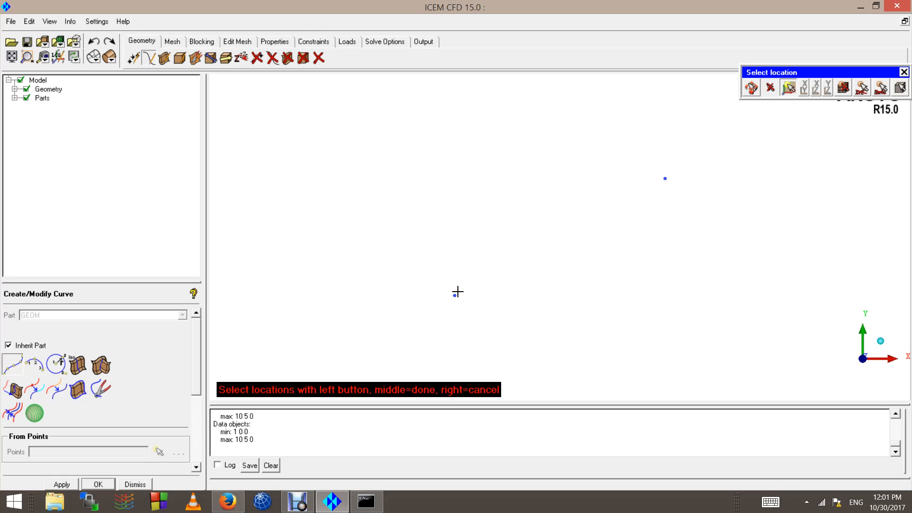
{"action": "left_click", "coordinate": [455, 295]}
{"action": "left_click", "coordinate": [663, 179]}
{"action": "middle_click", "coordinate": [574, 218]}
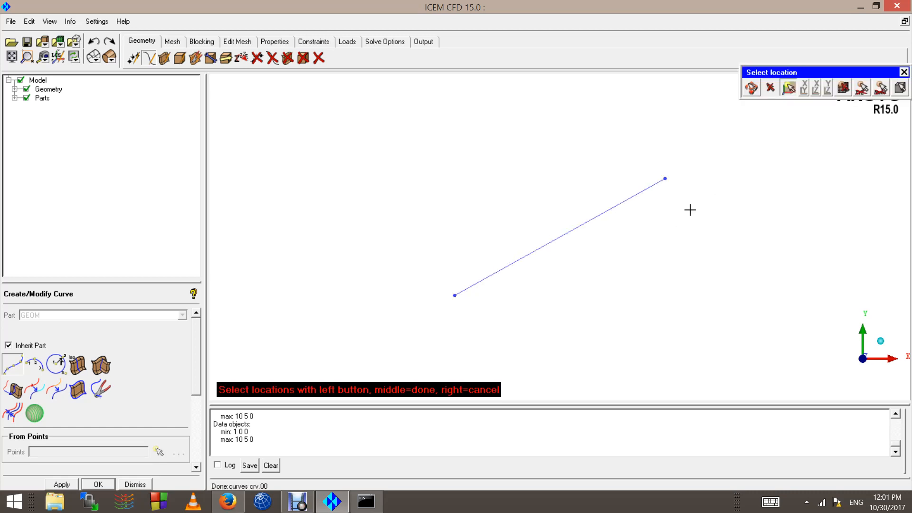
Step: Create an arc From 3 Points at freehand locations, arching above the line and crossing it near its upper end
{"action": "left_click", "coordinate": [34, 365]}
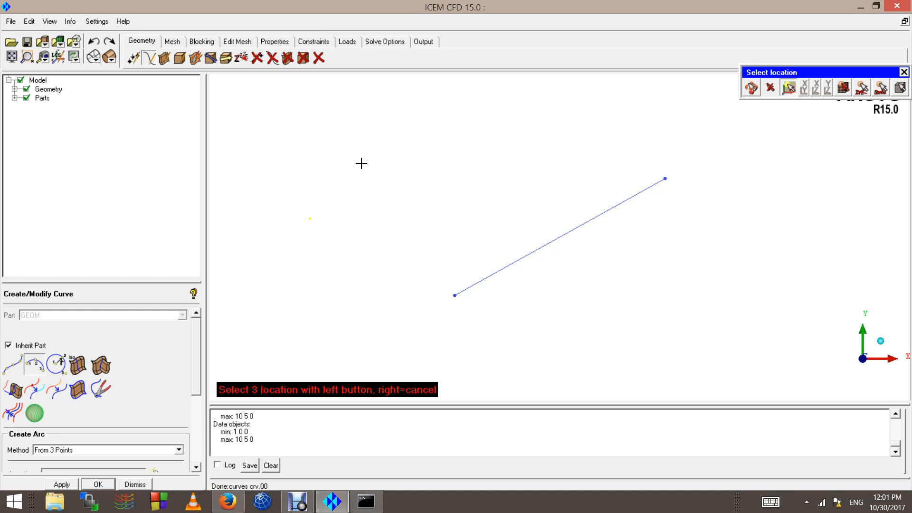
{"action": "left_click", "coordinate": [451, 145]}
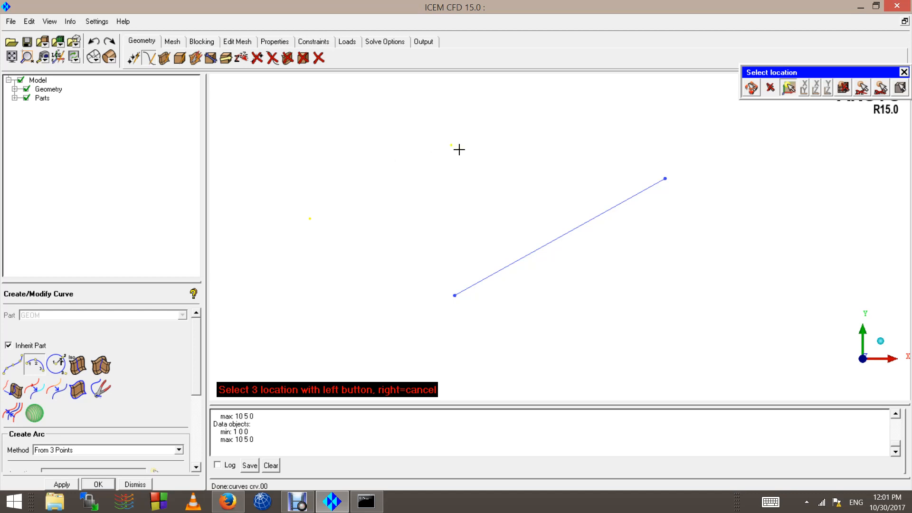
{"action": "left_click", "coordinate": [597, 232]}
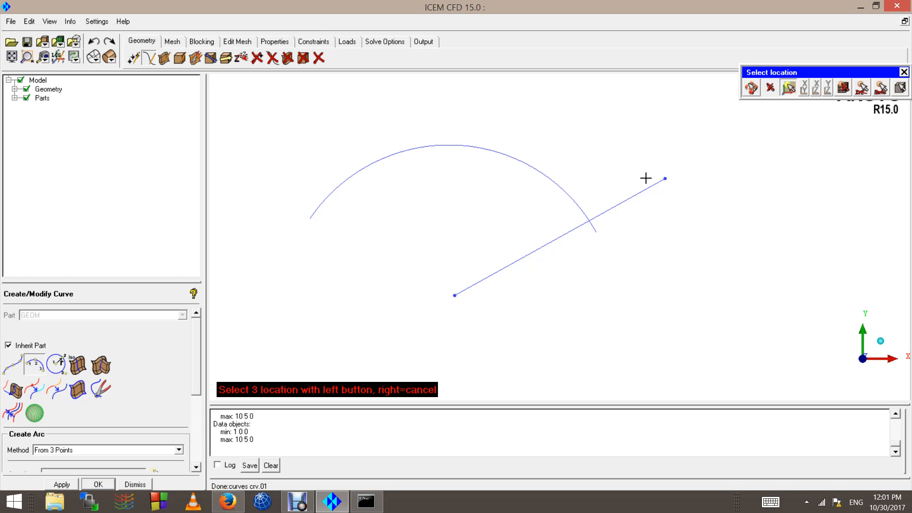
{"action": "right_click", "coordinate": [336, 209]}
{"action": "scroll", "coordinate": [336, 209], "scroll_direction": "down", "scroll_amount": 1}
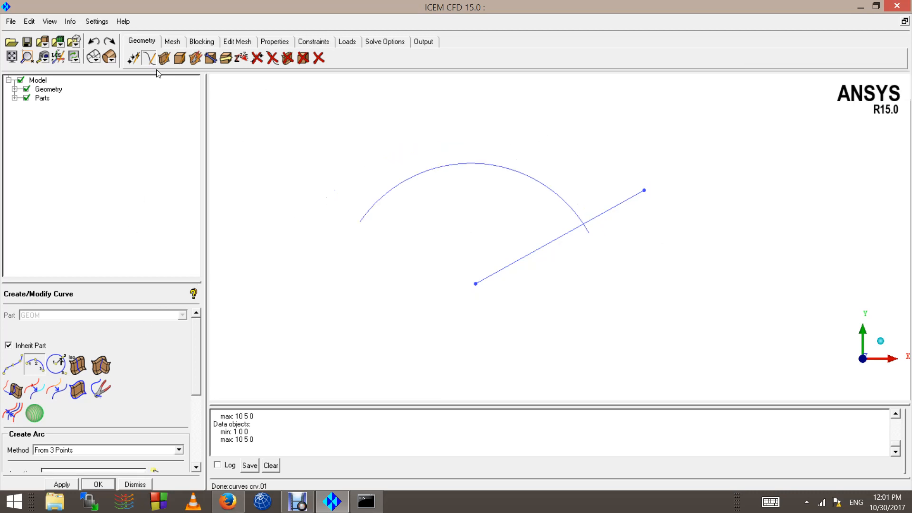
Step: Create three points with Screen Select at either side and above the line, and draw a three-point arc through them
{"action": "left_click", "coordinate": [134, 57]}
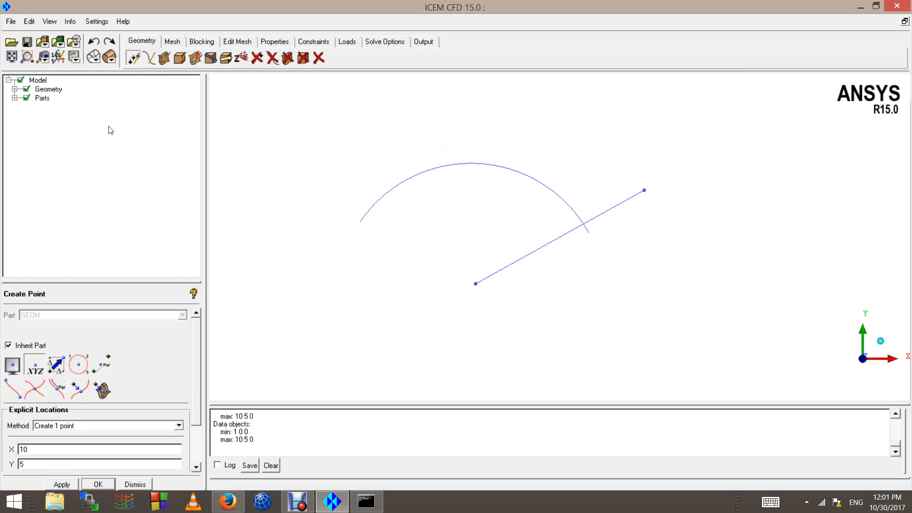
{"action": "left_click", "coordinate": [14, 364]}
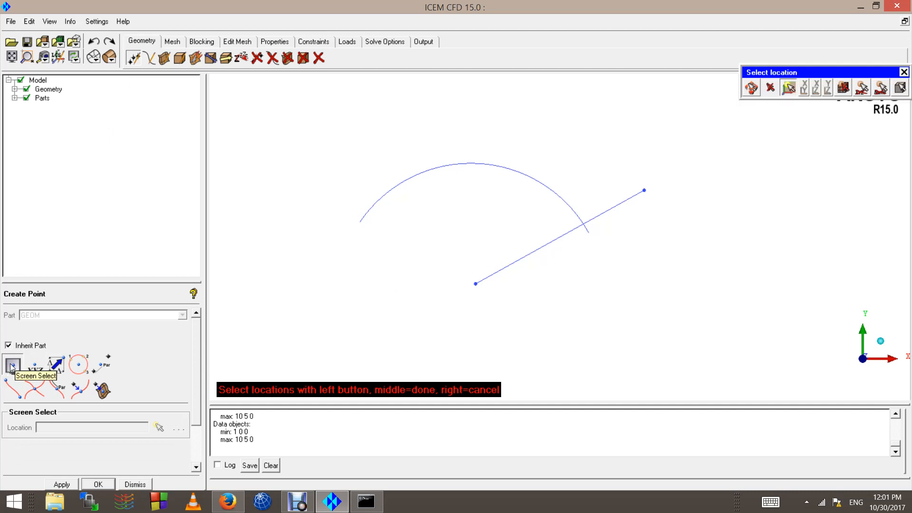
{"action": "left_click", "coordinate": [374, 295]}
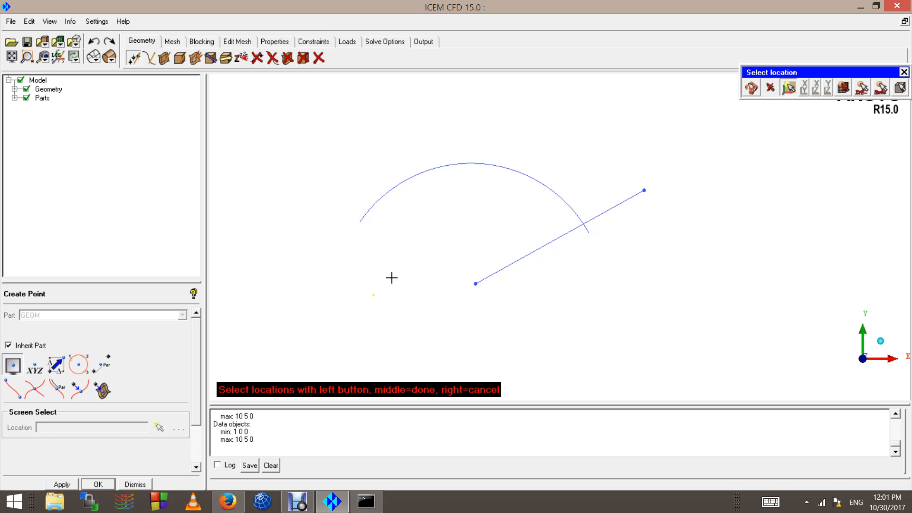
{"action": "left_click", "coordinate": [529, 203]}
{"action": "middle_click", "coordinate": [578, 246]}
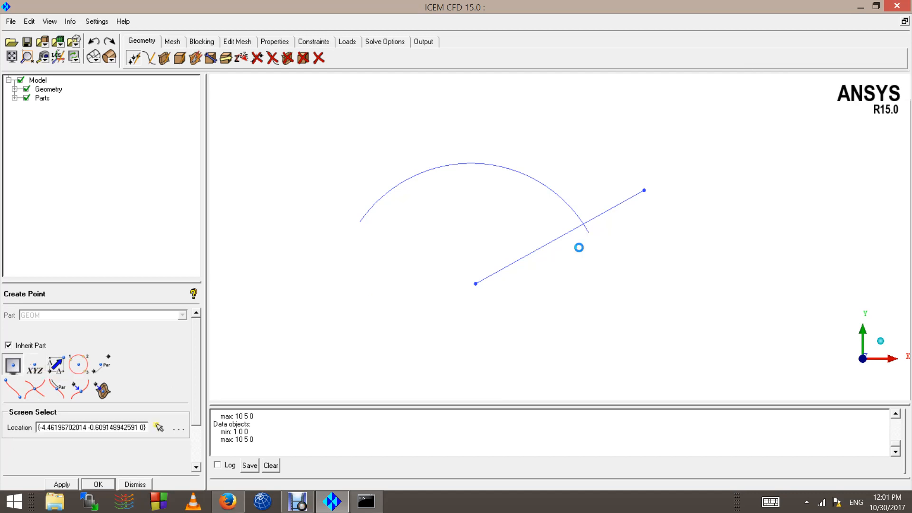
{"action": "left_click", "coordinate": [149, 58]}
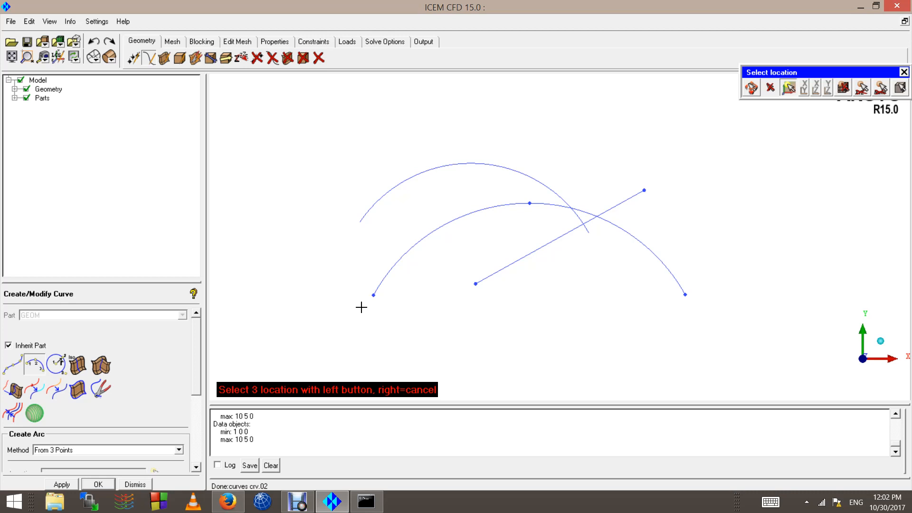
Step: Create a full circle with radius about 27.2 by Center and 2 Points, angles 0 to 360, up and left of the arcs
{"action": "left_click", "coordinate": [56, 369]}
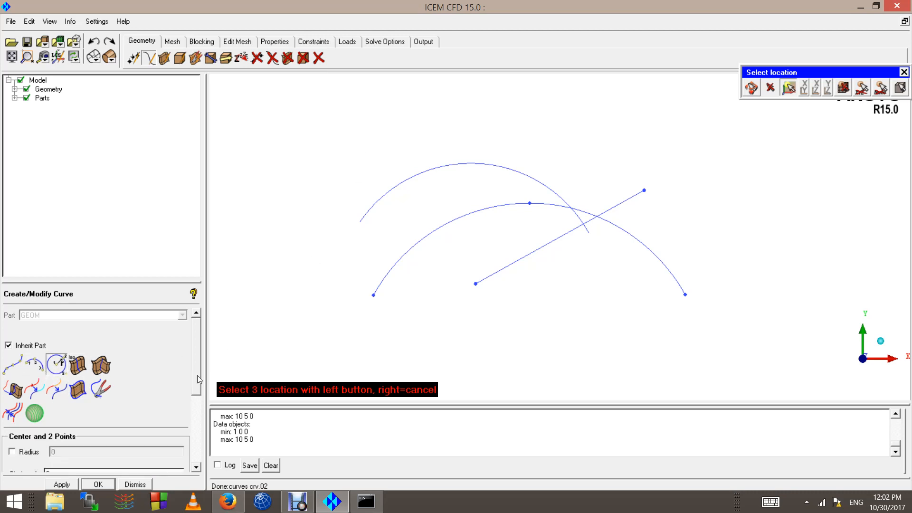
{"action": "mouse_move", "coordinate": [198, 376]}
{"action": "left_mouse_down"}
{"action": "mouse_move", "coordinate": [199, 412]}
{"action": "mouse_move", "coordinate": [207, 372]}
{"action": "left_mouse_up"}
{"action": "scroll", "coordinate": [184, 363], "scroll_direction": "down", "scroll_amount": 3}
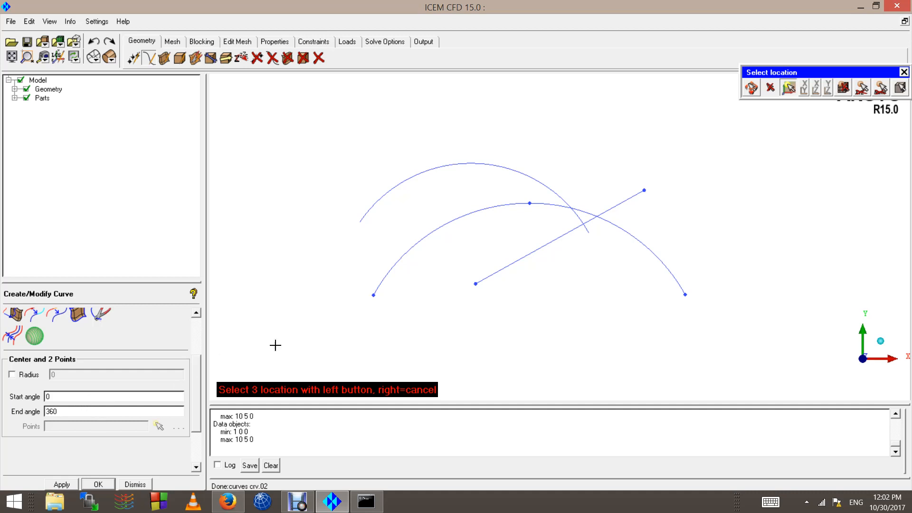
{"action": "scroll", "coordinate": [385, 285], "scroll_direction": "down", "scroll_amount": 5}
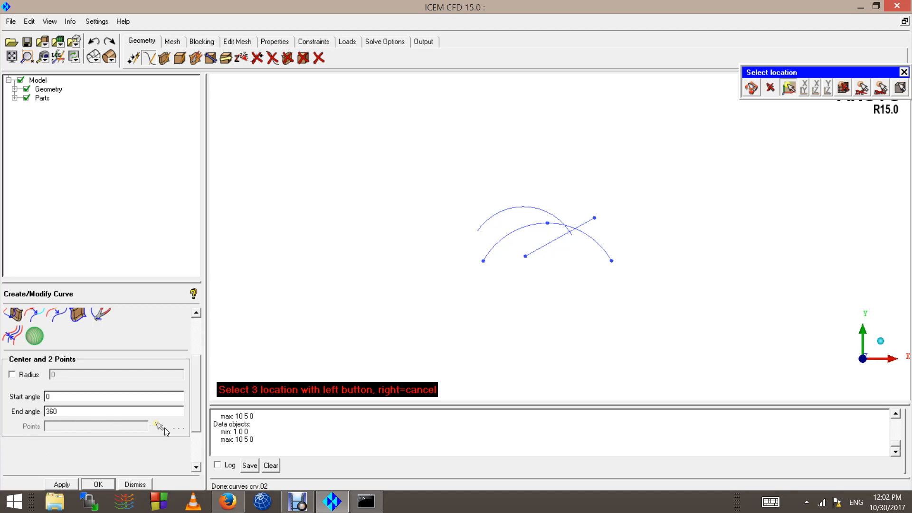
{"action": "left_click", "coordinate": [399, 313]}
{"action": "left_click", "coordinate": [762, 317]}
{"action": "left_click", "coordinate": [556, 296]}
{"action": "scroll", "coordinate": [506, 302], "scroll_direction": "down", "scroll_amount": 3}
{"action": "left_click", "coordinate": [442, 190]}
{"action": "left_click", "coordinate": [511, 181]}
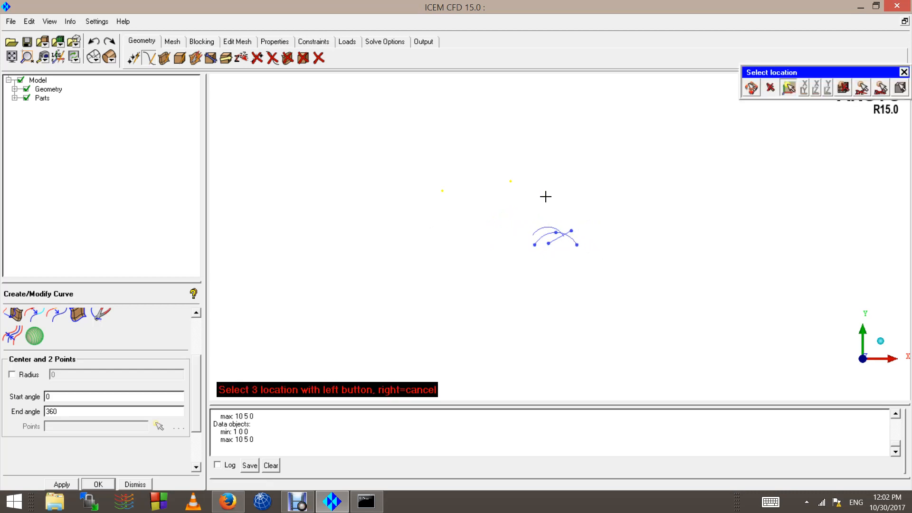
{"action": "left_click", "coordinate": [546, 197]}
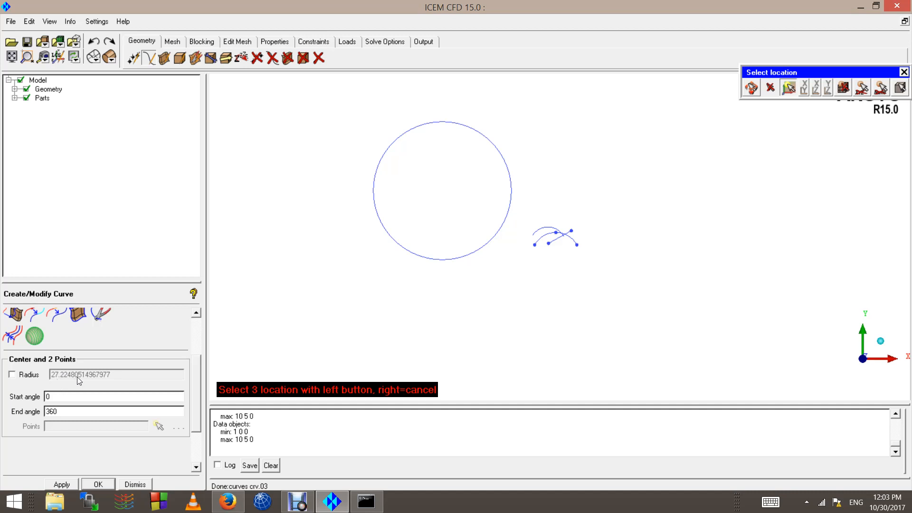
{"action": "scroll", "coordinate": [75, 379], "scroll_direction": "up", "scroll_amount": 5}
{"action": "scroll", "coordinate": [72, 383], "scroll_direction": "down", "scroll_amount": 5}
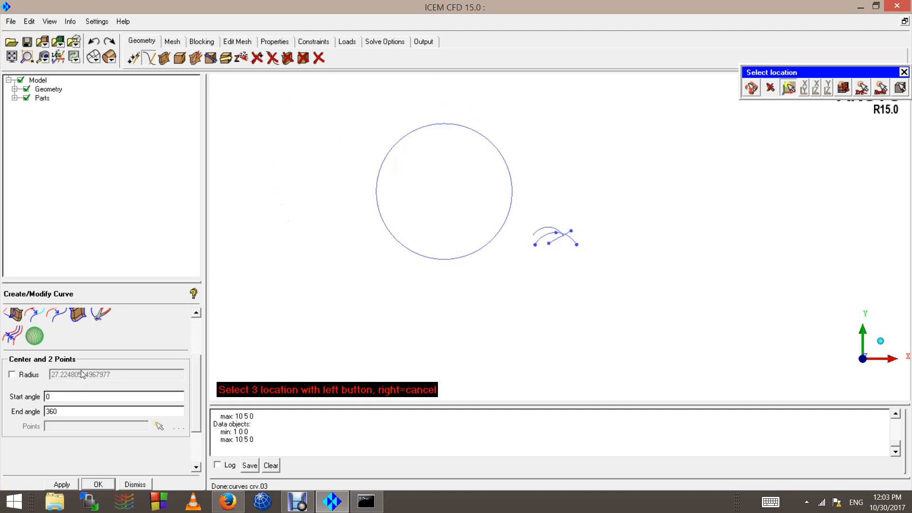
{"action": "right_click", "coordinate": [320, 179]}
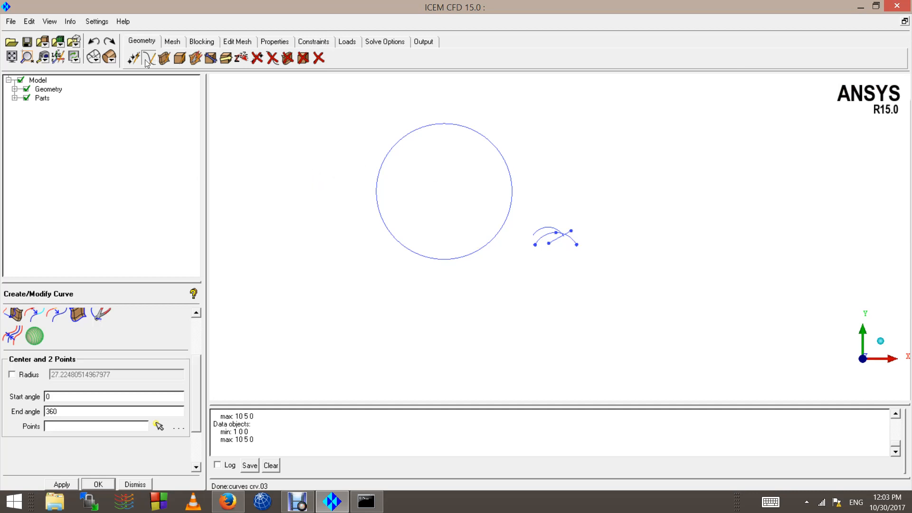
{"action": "scroll", "coordinate": [159, 379], "scroll_direction": "down", "scroll_amount": 4}
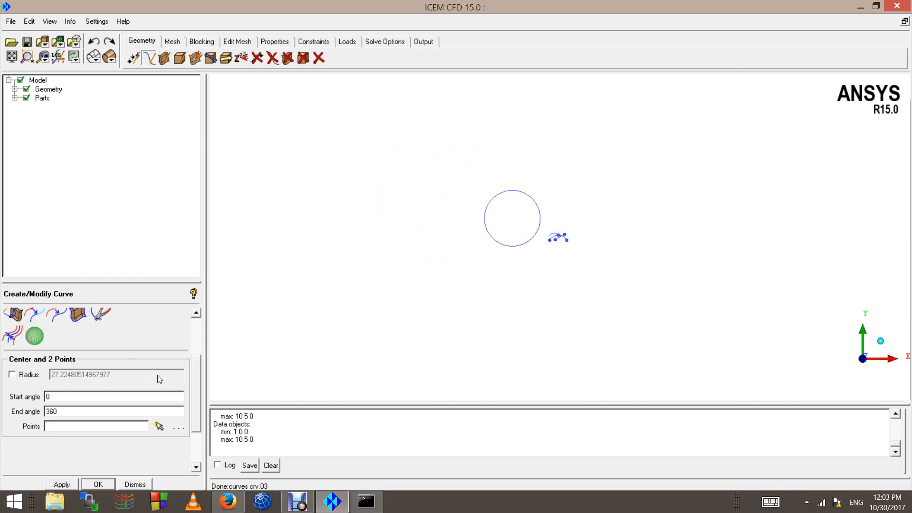
{"action": "left_click_drag", "start_coordinate": [196, 412], "coordinate": [201, 362]}
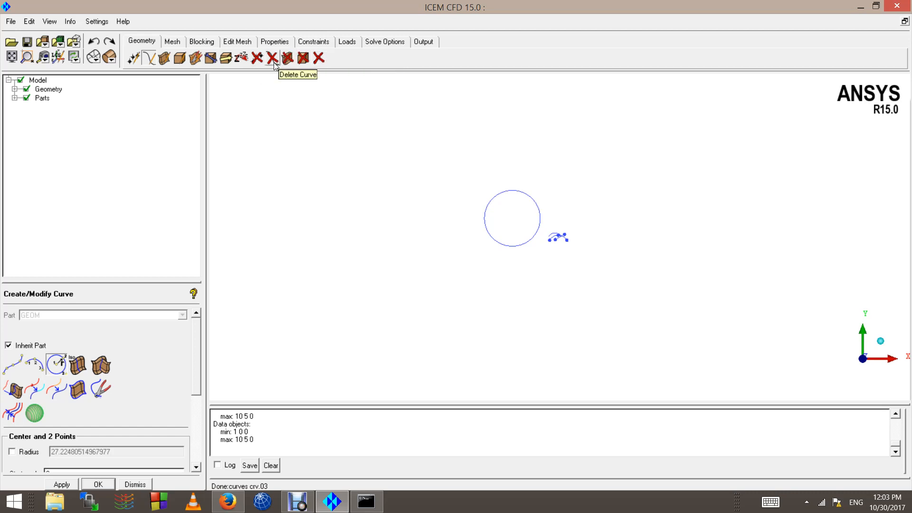
{"action": "left_click", "coordinate": [318, 58]}
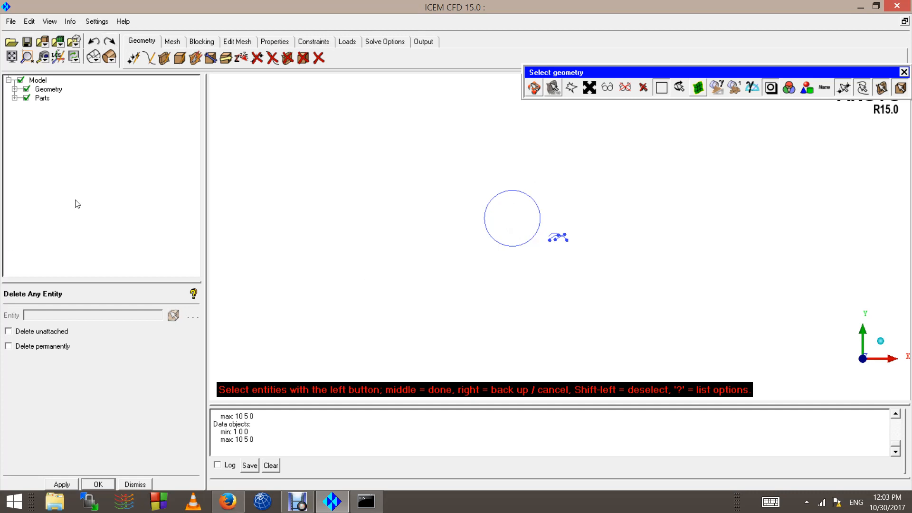
{"action": "middle_click", "coordinate": [331, 214]}
Step: Turn off Inherit Part, set the part to curve2 and create a wide freehand three-point arc below the circle
{"action": "left_click", "coordinate": [149, 58]}
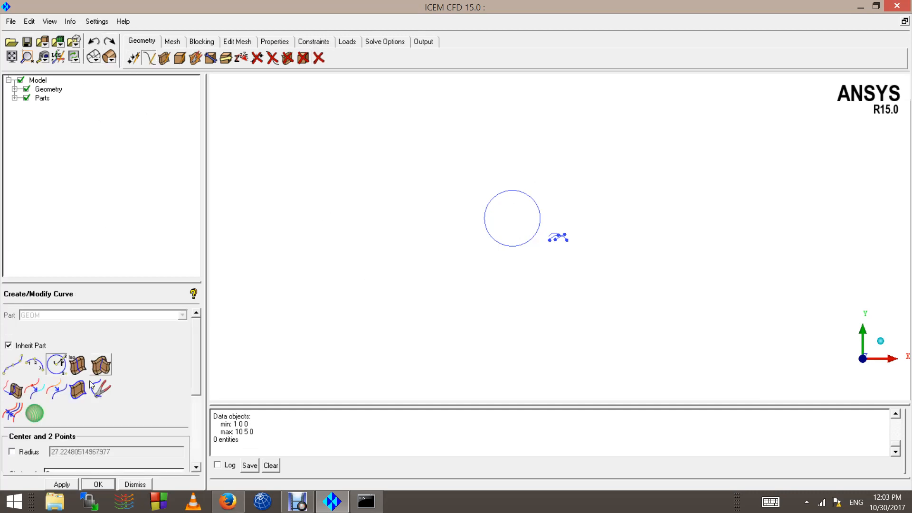
{"action": "left_click", "coordinate": [15, 345]}
{"action": "double_click", "coordinate": [57, 313]}
{"action": "type", "text": "curve2"}
{"action": "left_click", "coordinate": [34, 365]}
{"action": "left_click", "coordinate": [467, 298]}
{"action": "left_click", "coordinate": [532, 279]}
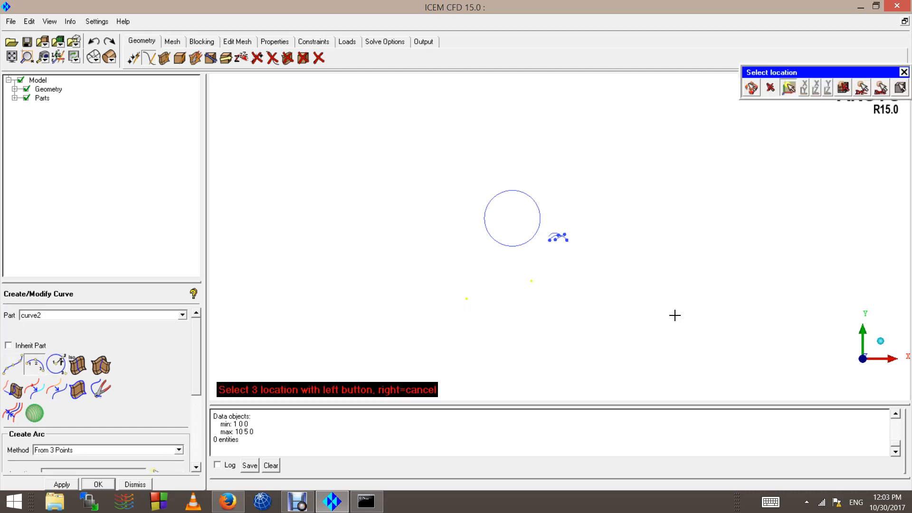
{"action": "left_click", "coordinate": [674, 314]}
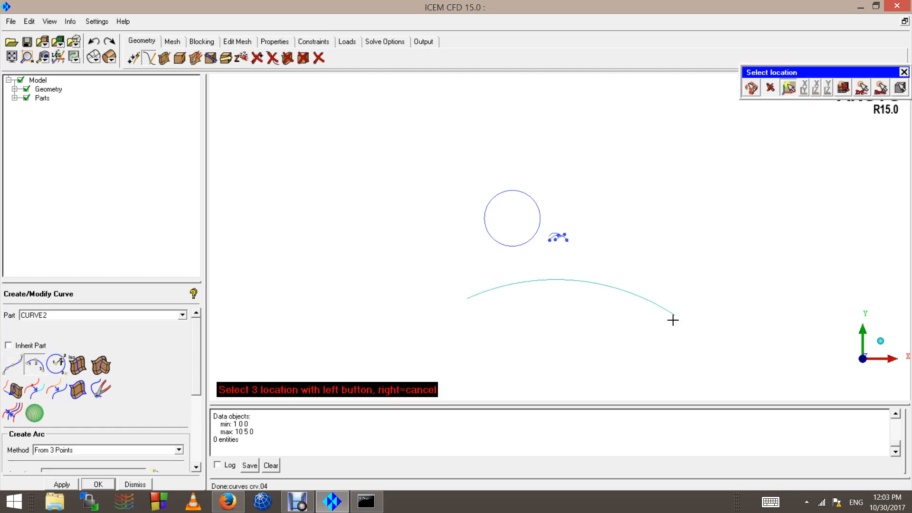
{"action": "right_click", "coordinate": [421, 172]}
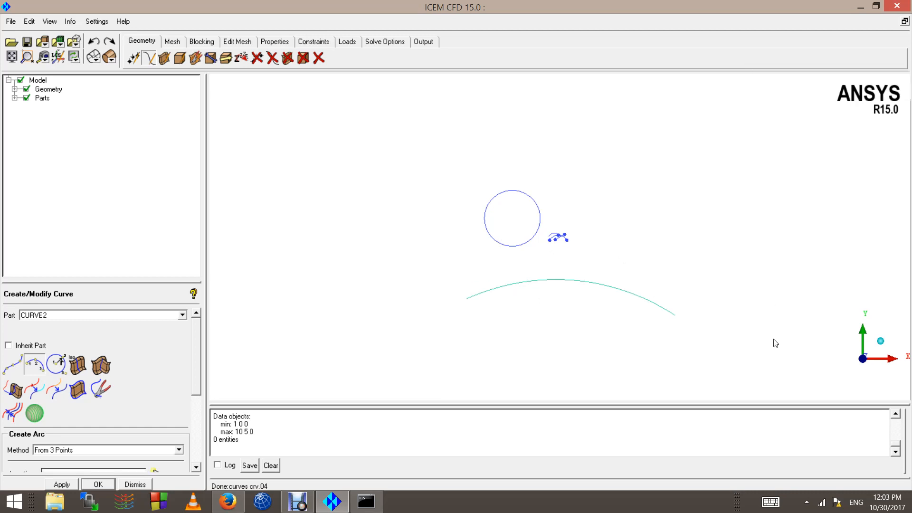
Step: Expand the Geometry and Parts branches of the model tree, and hide and reshow the GEOM and CURVE2 parts in turn
{"action": "double_click", "coordinate": [63, 314]}
{"action": "left_click", "coordinate": [15, 89]}
{"action": "left_click", "coordinate": [14, 126]}
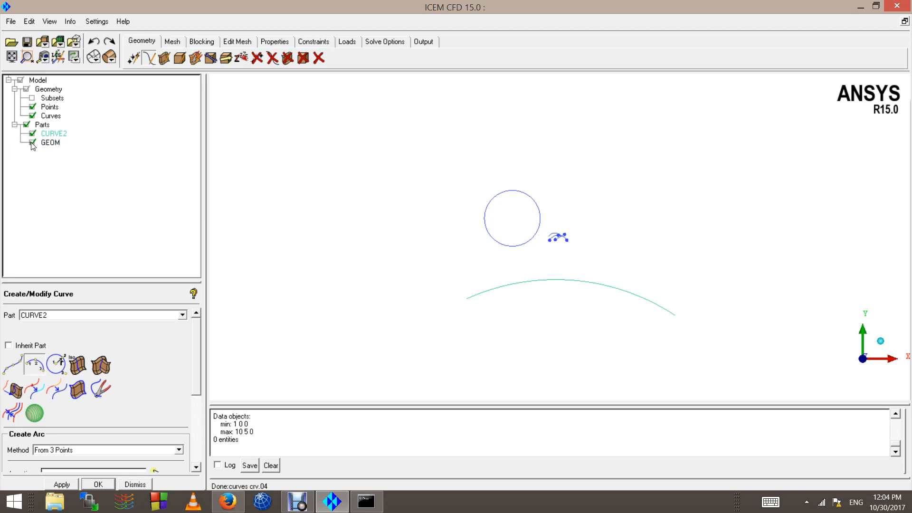
{"action": "left_click", "coordinate": [32, 143]}
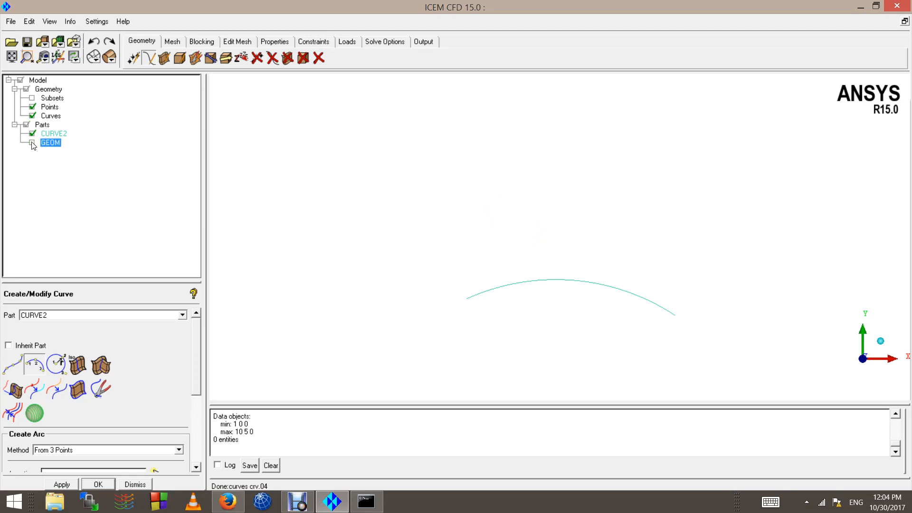
{"action": "left_click", "coordinate": [33, 143]}
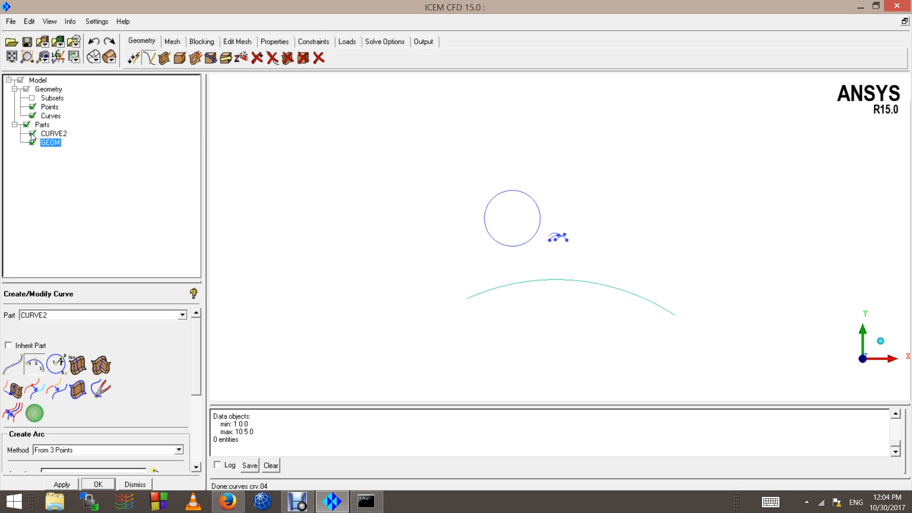
{"action": "left_click", "coordinate": [33, 134]}
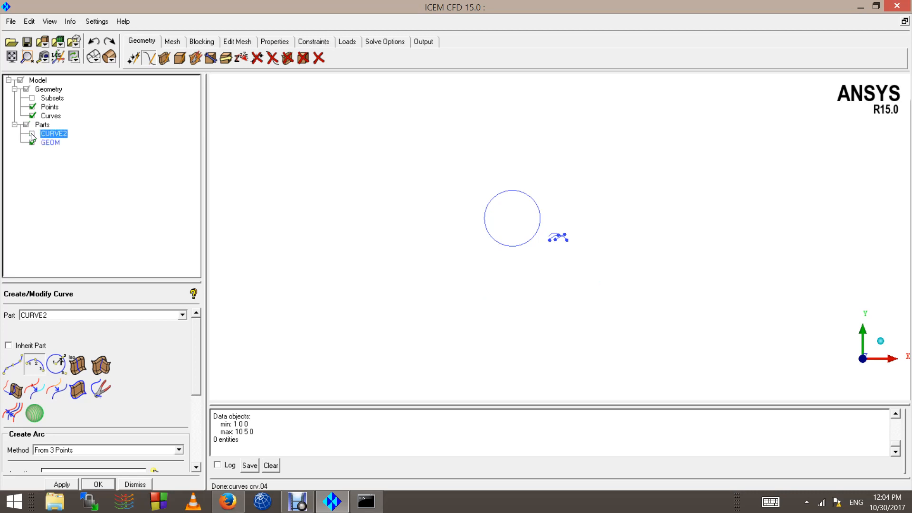
{"action": "left_click", "coordinate": [32, 134]}
Step: Delete every point and curve with one box selection, and undo the deletion
{"action": "left_click", "coordinate": [318, 59]}
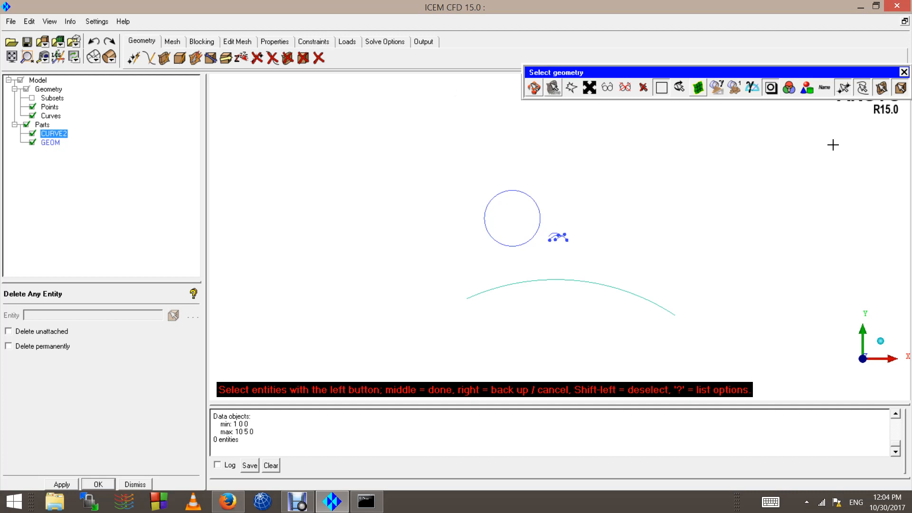
{"action": "left_click_drag", "start_coordinate": [361, 119], "coordinate": [721, 349]}
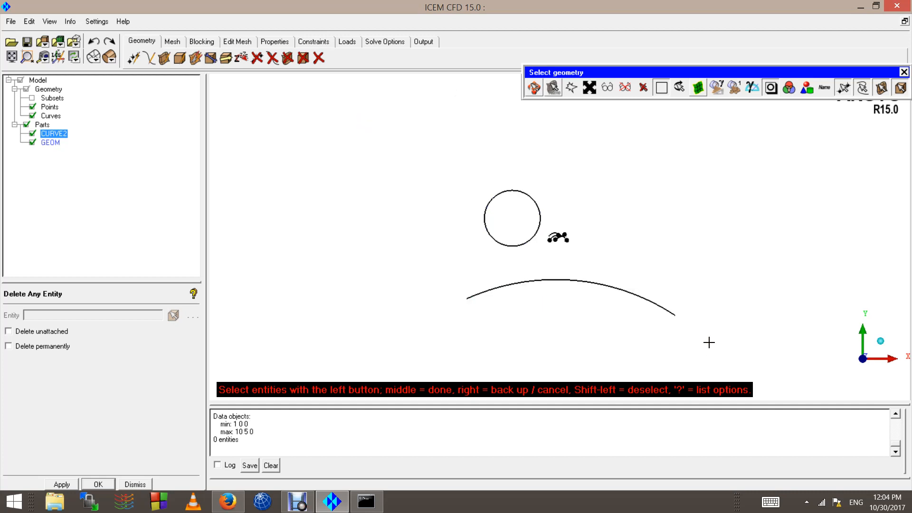
{"action": "middle_click", "coordinate": [693, 326]}
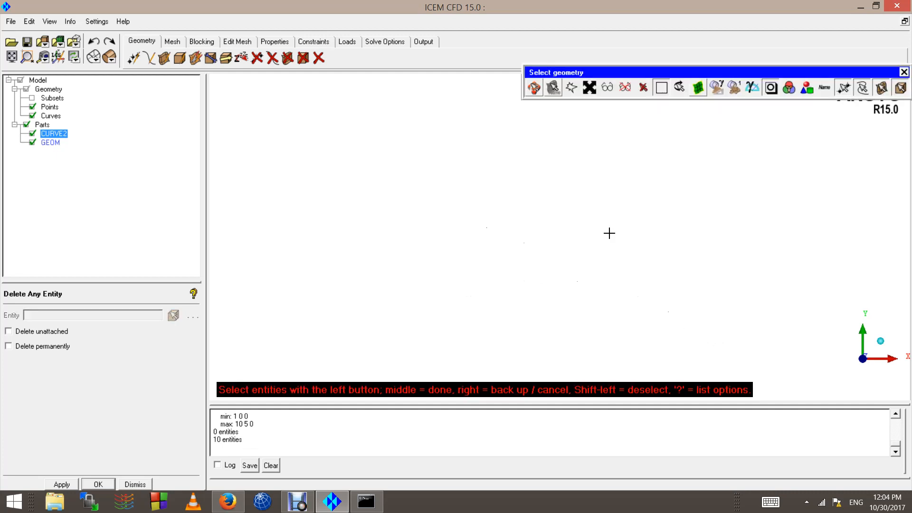
{"action": "middle_click", "coordinate": [526, 242]}
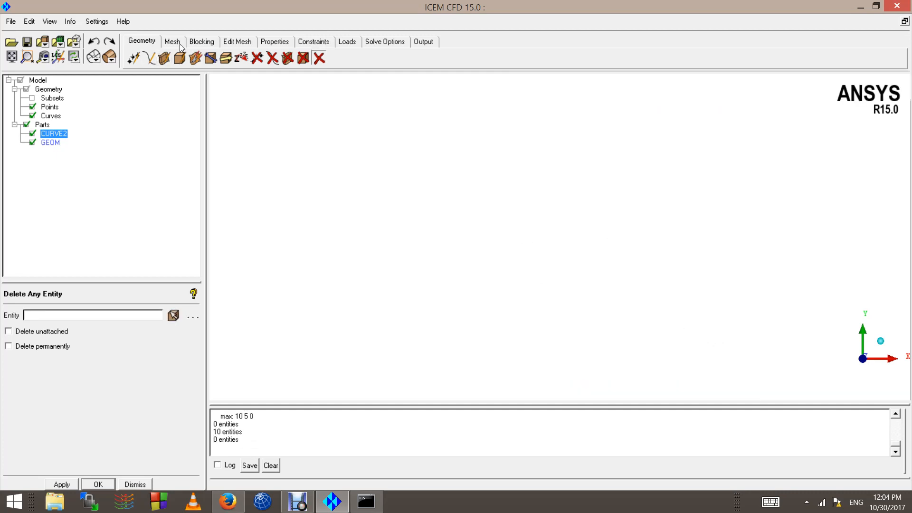
{"action": "left_click", "coordinate": [94, 42]}
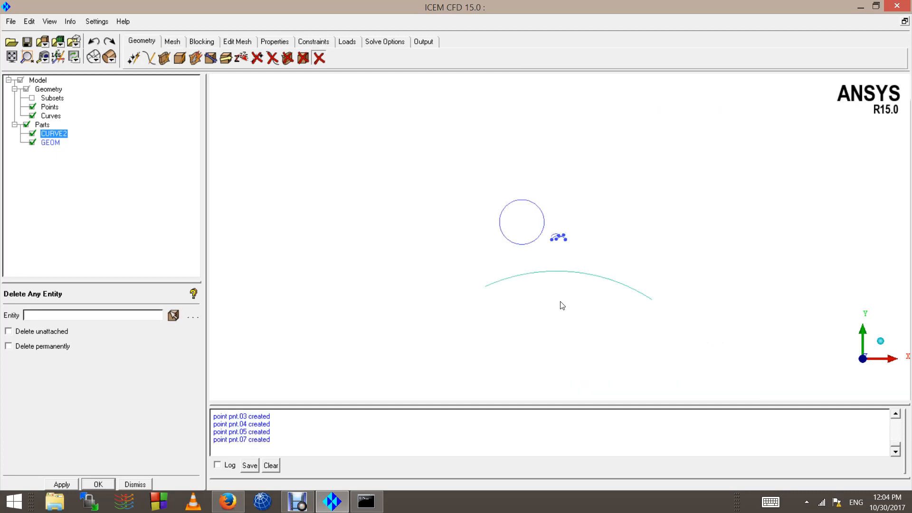
{"action": "scroll", "coordinate": [655, 353], "scroll_direction": "up", "scroll_amount": 3}
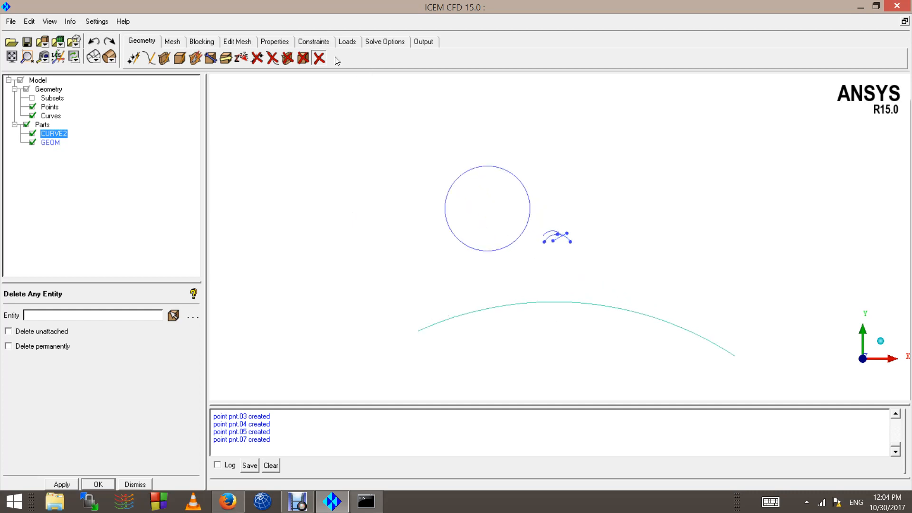
Step: Delete all entities belonging to the GEOM part using selection by part, and undo the deletion
{"action": "left_click", "coordinate": [319, 58]}
{"action": "scroll", "coordinate": [725, 155], "scroll_direction": "down", "scroll_amount": 2}
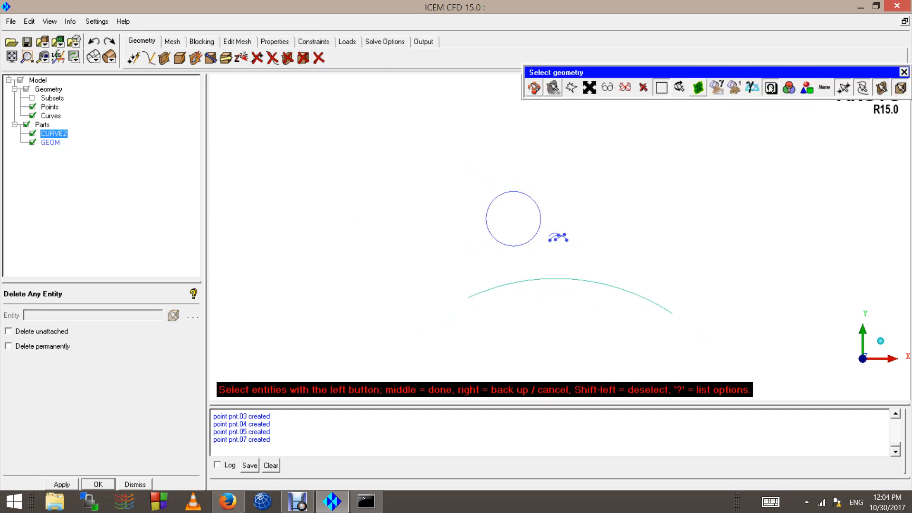
{"action": "left_click", "coordinate": [807, 88]}
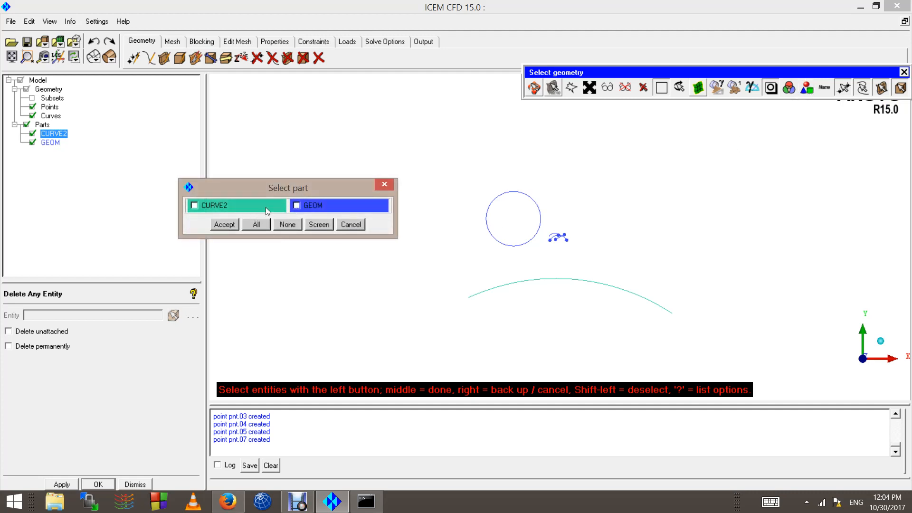
{"action": "left_click", "coordinate": [312, 208]}
{"action": "left_click", "coordinate": [230, 226]}
{"action": "middle_click", "coordinate": [512, 241]}
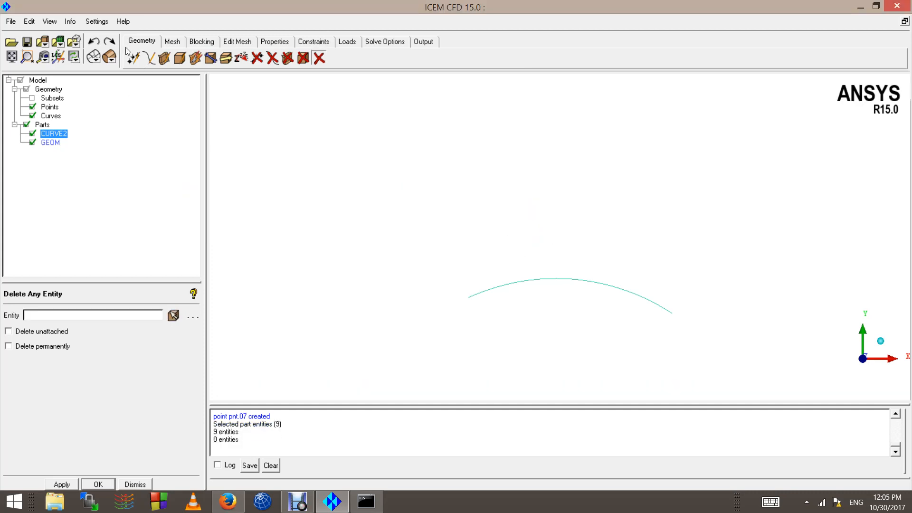
{"action": "left_click", "coordinate": [97, 44]}
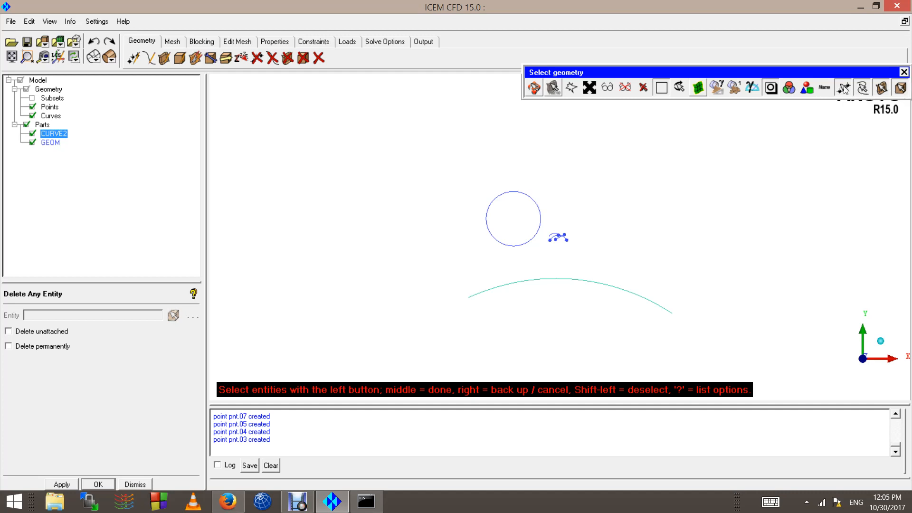
Step: Delete only the points by excluding curves, surfaces and bodies from a box selection, and undo the deletion
{"action": "left_click", "coordinate": [862, 88]}
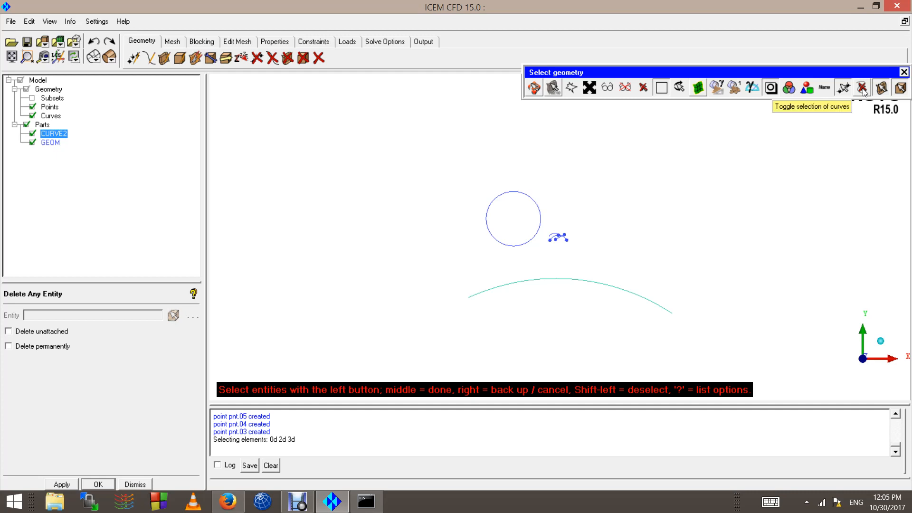
{"action": "left_click", "coordinate": [882, 89]}
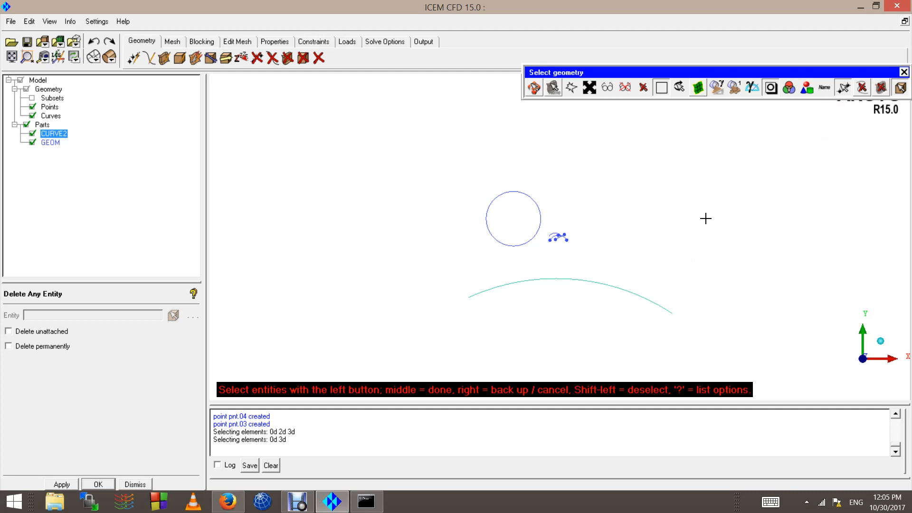
{"action": "left_click", "coordinate": [899, 88]}
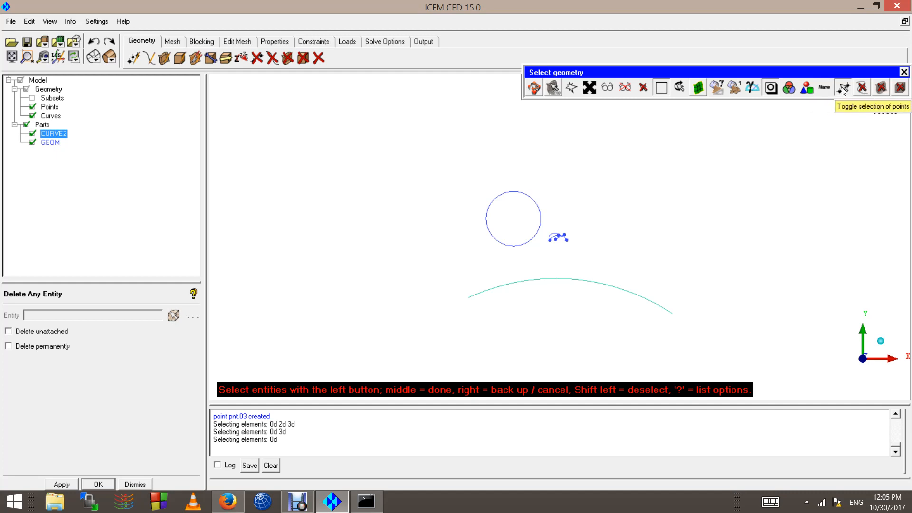
{"action": "scroll", "coordinate": [473, 216], "scroll_direction": "down", "scroll_amount": 1}
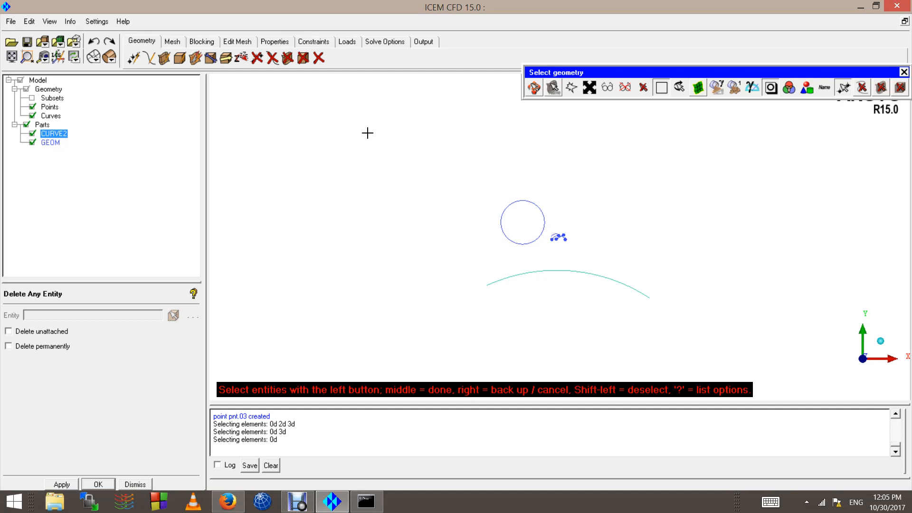
{"action": "left_click_drag", "start_coordinate": [367, 132], "coordinate": [748, 369]}
{"action": "scroll", "coordinate": [559, 259], "scroll_direction": "up", "scroll_amount": 3}
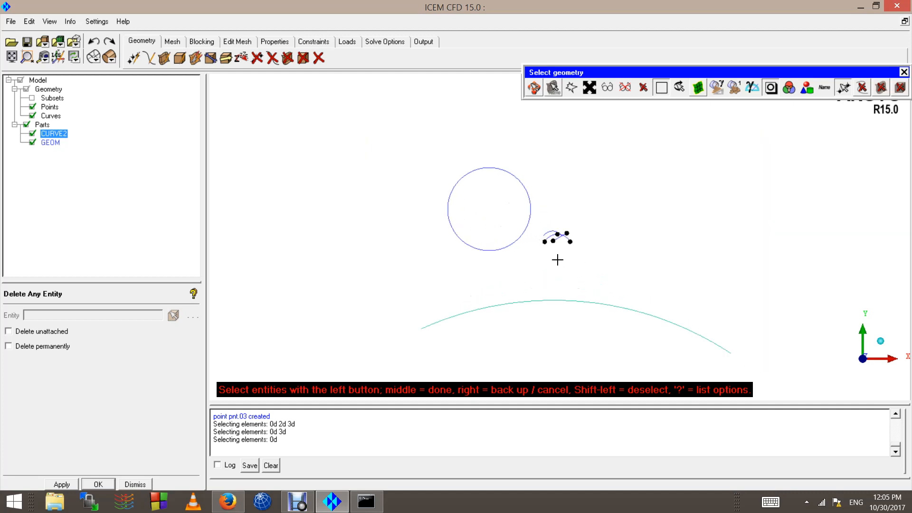
{"action": "scroll", "coordinate": [523, 255], "scroll_direction": "up", "scroll_amount": 2}
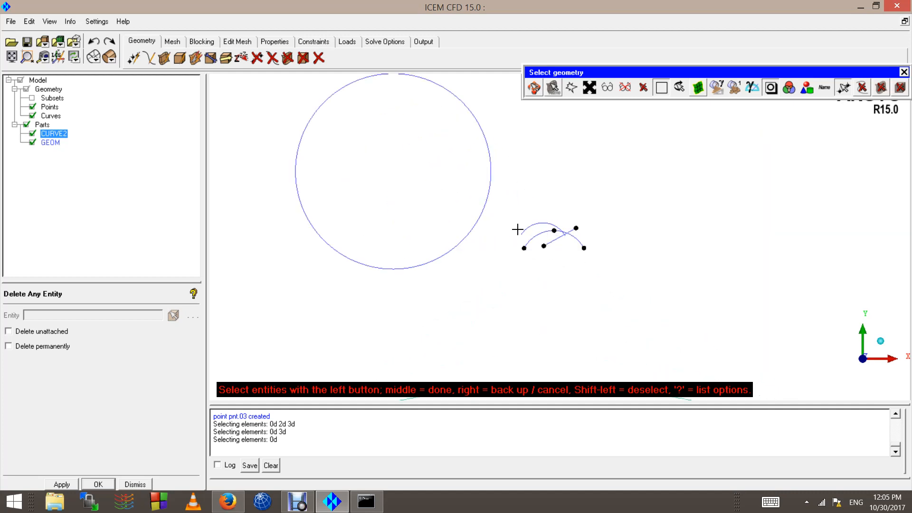
{"action": "scroll", "coordinate": [521, 228], "scroll_direction": "down", "scroll_amount": 3}
{"action": "middle_click", "coordinate": [565, 213]}
{"action": "middle_click", "coordinate": [560, 214]}
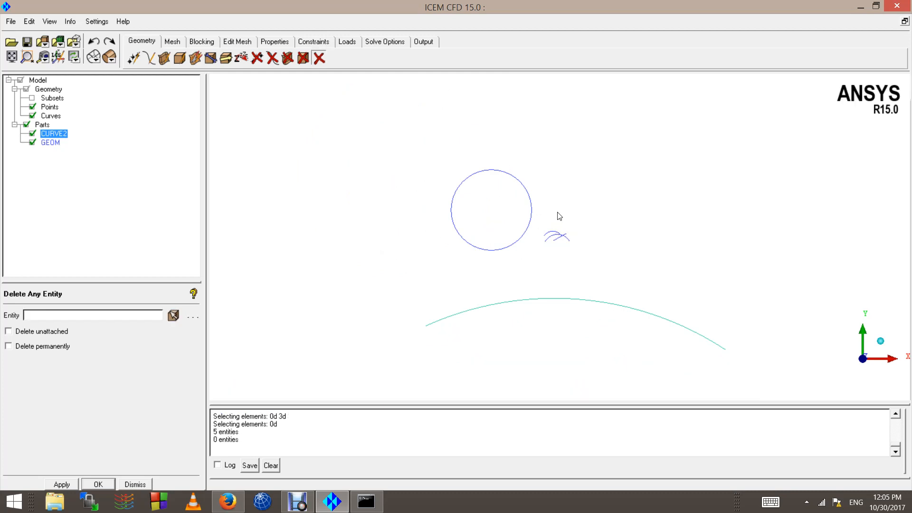
{"action": "left_click", "coordinate": [93, 42]}
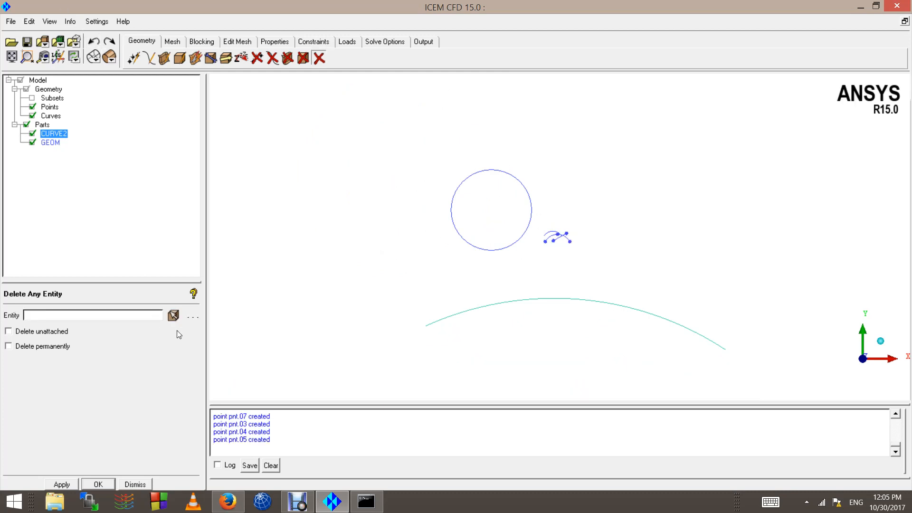
Step: Switch the selection filter from points only to curves only, and discard the box selection made with both types enabled
{"action": "left_click", "coordinate": [173, 315]}
{"action": "left_click", "coordinate": [845, 88]}
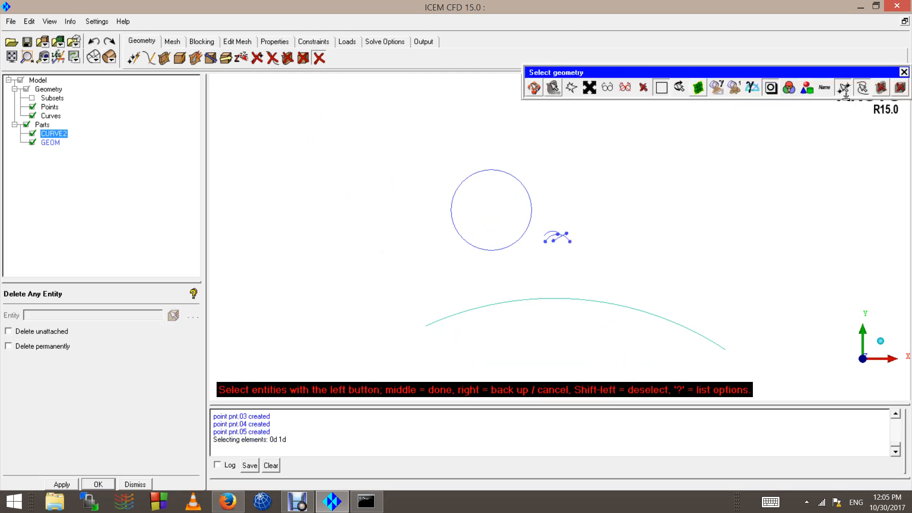
{"action": "scroll", "coordinate": [887, 131], "scroll_direction": "down", "scroll_amount": 2}
{"action": "mouse_move", "coordinate": [434, 152]}
{"action": "left_mouse_down"}
{"action": "mouse_move", "coordinate": [678, 318]}
{"action": "mouse_move", "coordinate": [667, 333]}
{"action": "mouse_move", "coordinate": [699, 333]}
{"action": "left_mouse_up"}
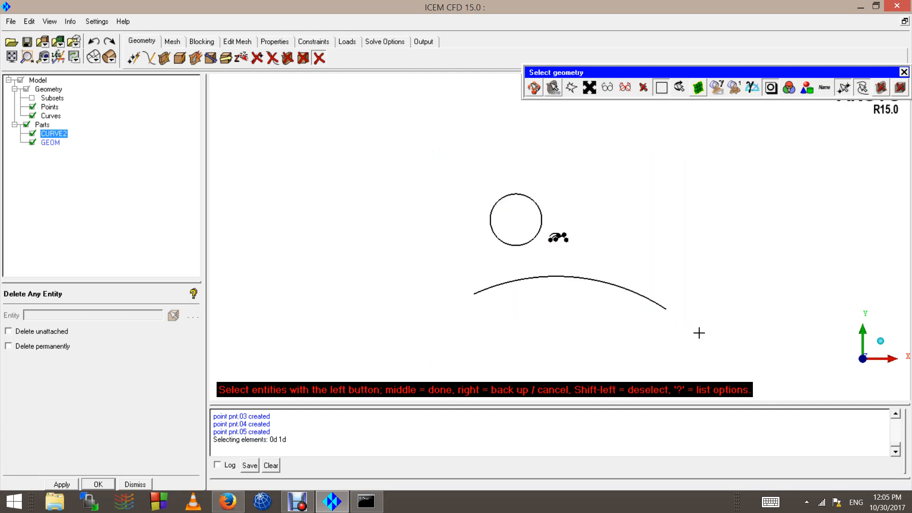
{"action": "left_click", "coordinate": [839, 91]}
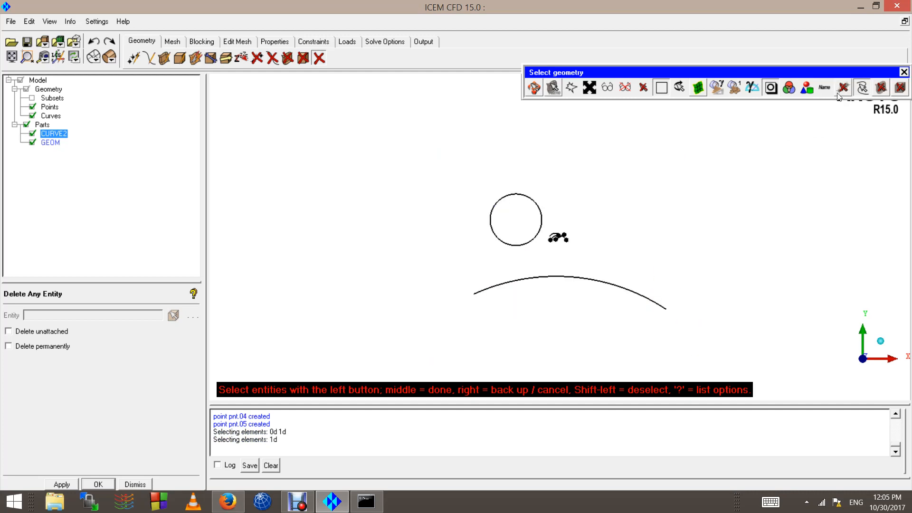
{"action": "right_click", "coordinate": [523, 170]}
{"action": "right_click", "coordinate": [523, 171]}
{"action": "right_click", "coordinate": [523, 171]}
{"action": "right_click", "coordinate": [524, 170]}
{"action": "right_click", "coordinate": [524, 171]}
{"action": "right_click", "coordinate": [522, 171]}
{"action": "right_click", "coordinate": [522, 171]}
{"action": "right_click", "coordinate": [522, 172]}
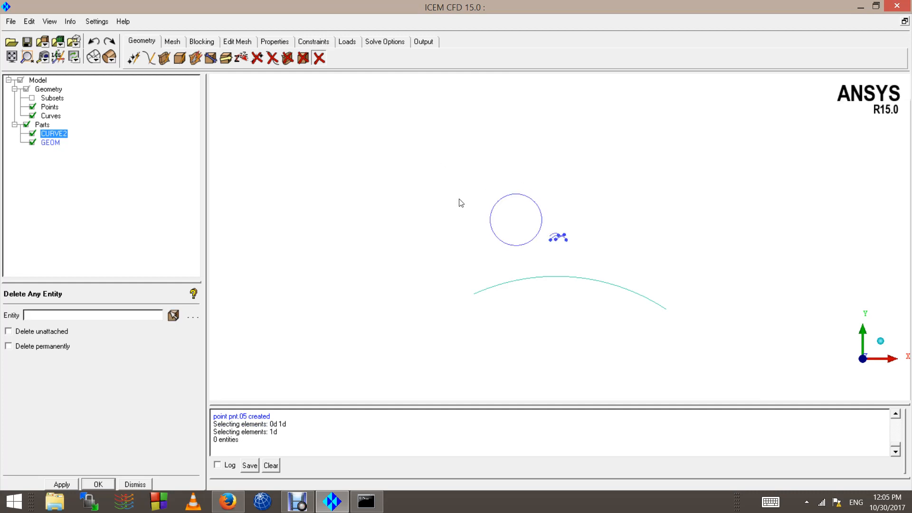
Step: Delete only the curves with a box selection around the whole model, and undo the deletion
{"action": "left_click", "coordinate": [174, 315]}
{"action": "scroll", "coordinate": [448, 208], "scroll_direction": "down", "scroll_amount": 2}
{"action": "left_click_drag", "start_coordinate": [437, 183], "coordinate": [744, 399]}
{"action": "middle_click", "coordinate": [596, 252]}
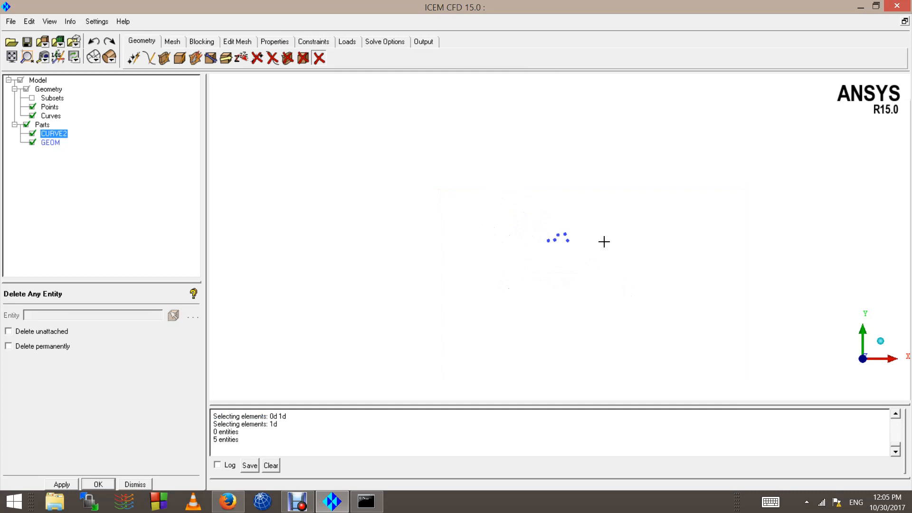
{"action": "right_click", "coordinate": [512, 224]}
{"action": "left_click", "coordinate": [94, 42]}
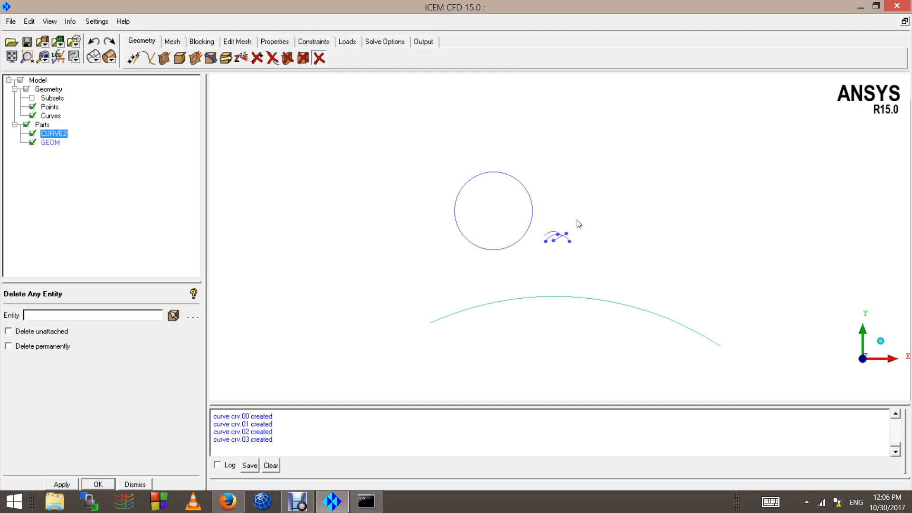
Step: Make points, surfaces and bodies selectable again alongside curves, and end the entity selection without picking anything
{"action": "scroll", "coordinate": [573, 238], "scroll_direction": "down", "scroll_amount": 2}
{"action": "scroll", "coordinate": [432, 273], "scroll_direction": "up", "scroll_amount": 3}
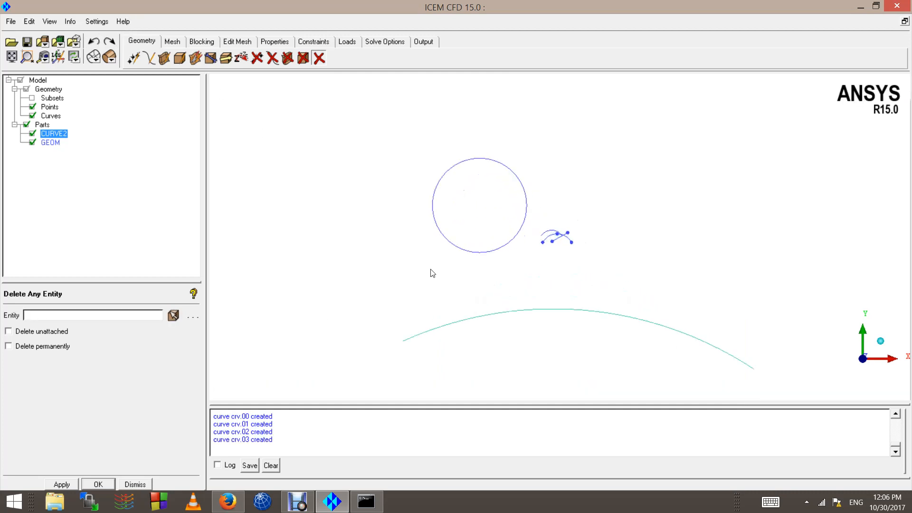
{"action": "left_click", "coordinate": [173, 315]}
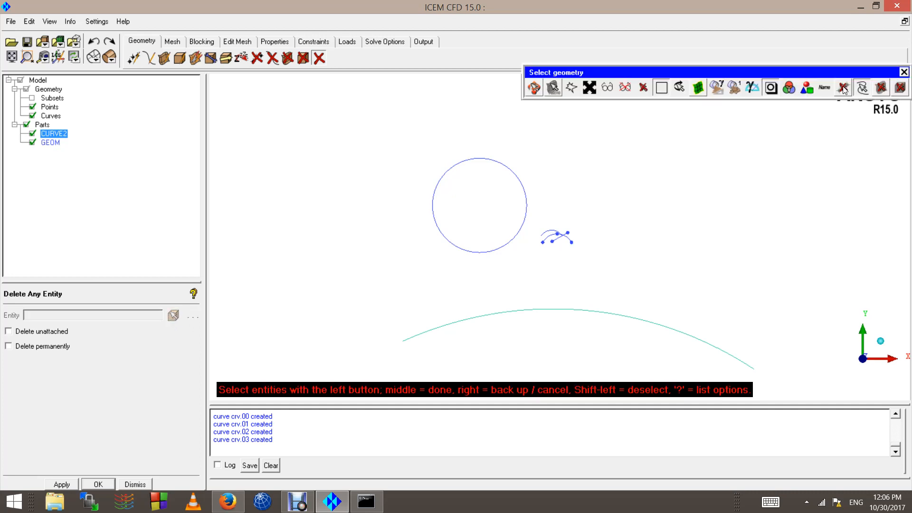
{"action": "left_click", "coordinate": [844, 88]}
{"action": "left_click", "coordinate": [881, 88]}
{"action": "left_click", "coordinate": [900, 87]}
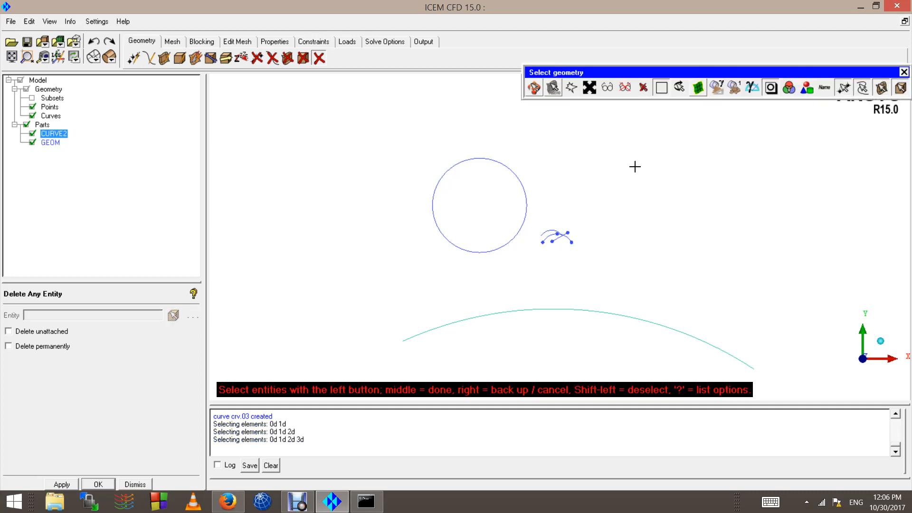
{"action": "middle_click", "coordinate": [672, 195]}
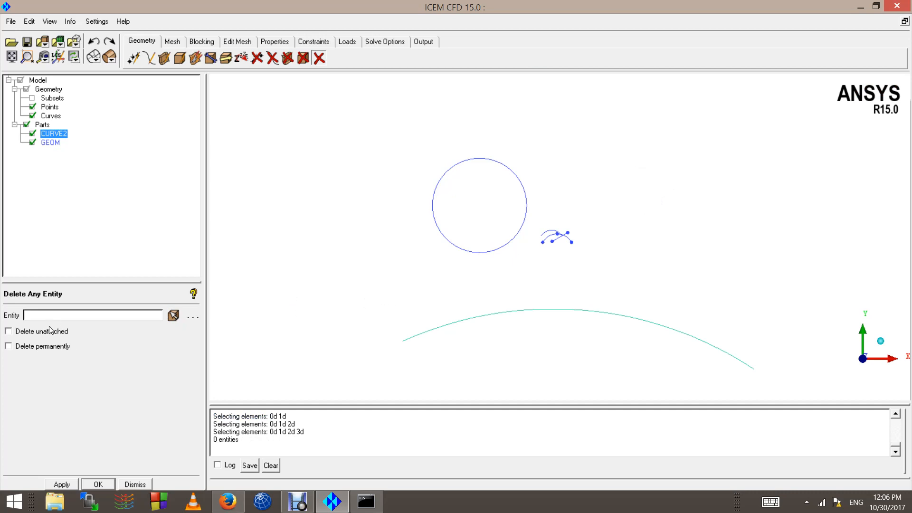
Step: Toggle the Delete permanently option repeatedly, leaving it off
{"action": "left_click", "coordinate": [9, 346]}
{"action": "left_click", "coordinate": [8, 346]}
{"action": "left_click", "coordinate": [8, 346]}
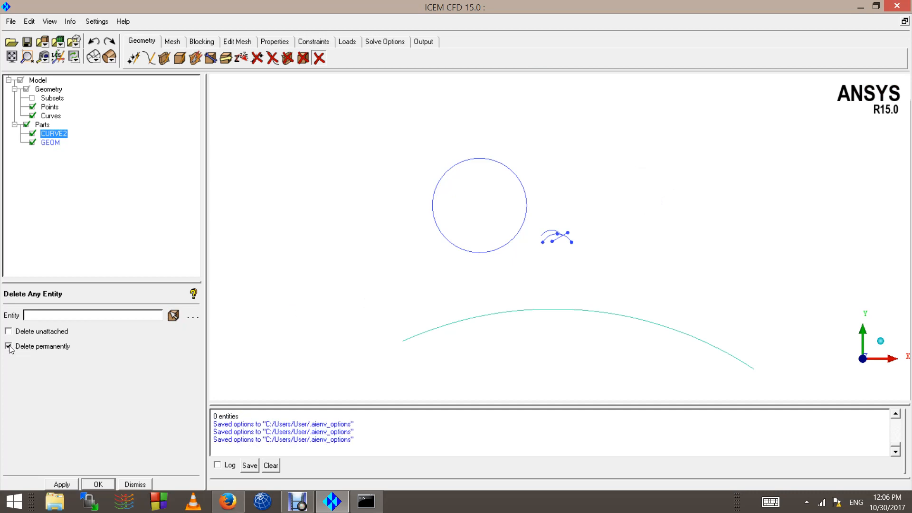
{"action": "left_click", "coordinate": [8, 347]}
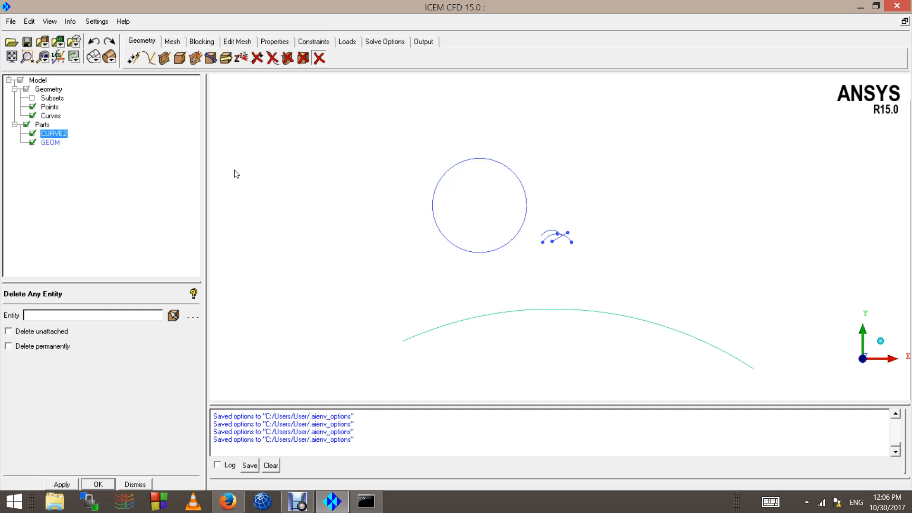
Step: Delete all the points and curves in the model with a box selection, leaving Delete permanently off
{"action": "scroll", "coordinate": [391, 312], "scroll_direction": "down", "scroll_amount": 2}
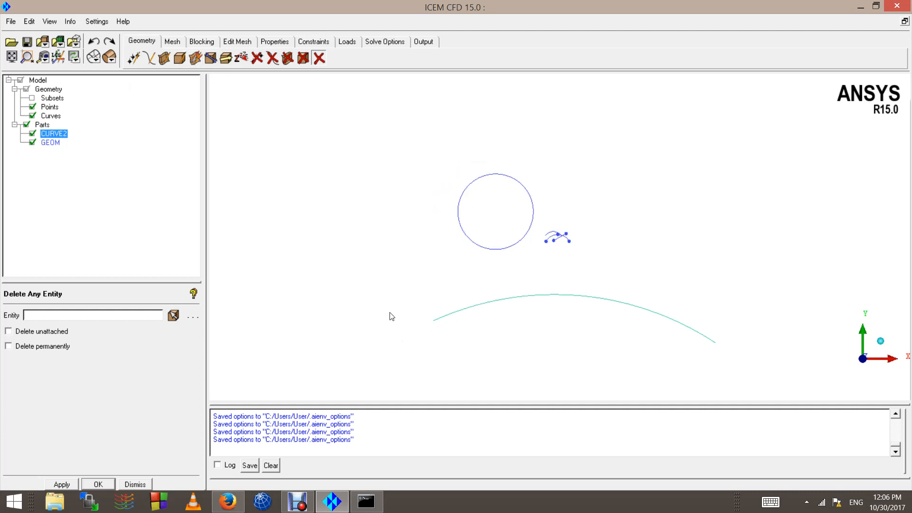
{"action": "left_click", "coordinate": [317, 60]}
{"action": "scroll", "coordinate": [544, 216], "scroll_direction": "down", "scroll_amount": 1}
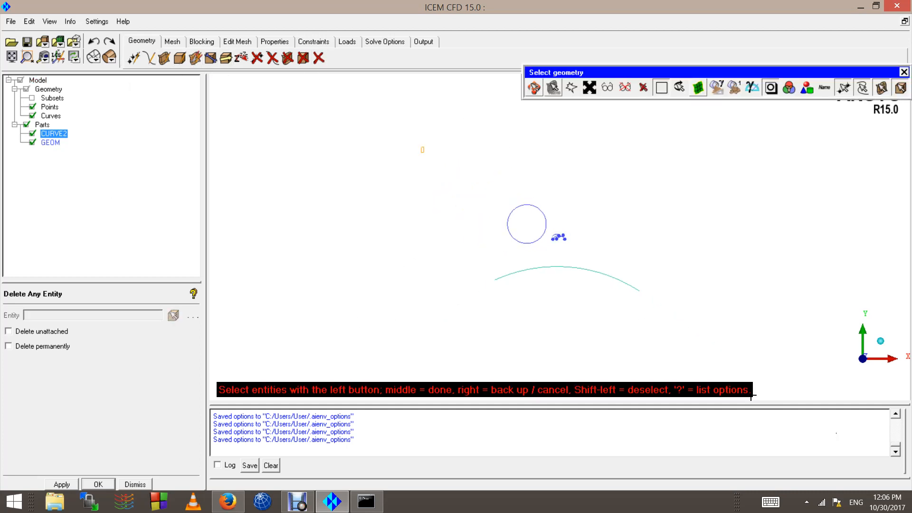
{"action": "left_click_drag", "start_coordinate": [751, 398], "coordinate": [680, 331]}
{"action": "scroll", "coordinate": [679, 331], "scroll_direction": "up", "scroll_amount": 2}
{"action": "middle_click", "coordinate": [547, 219]}
{"action": "middle_click", "coordinate": [421, 186]}
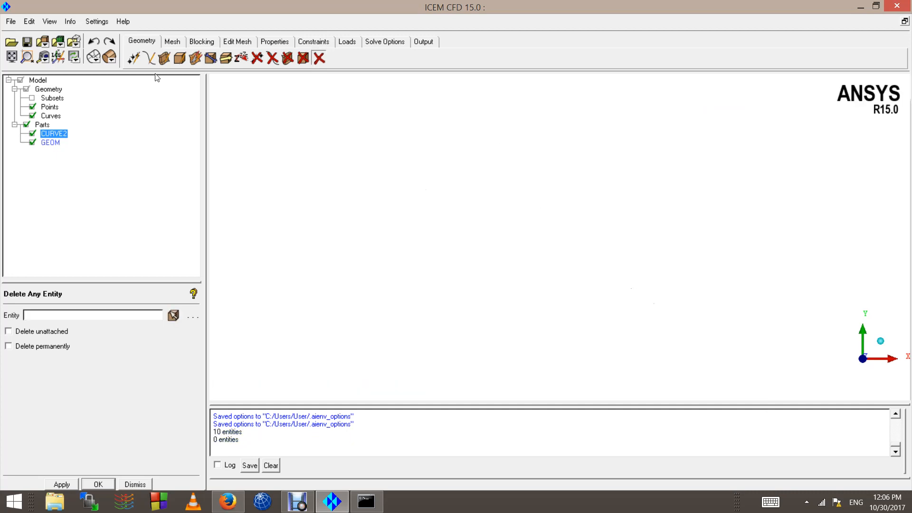
Step: Create two points by explicit coordinates at (1, 1, 0) and (1, 0, 0) in part CURVE2
{"action": "left_click", "coordinate": [148, 59]}
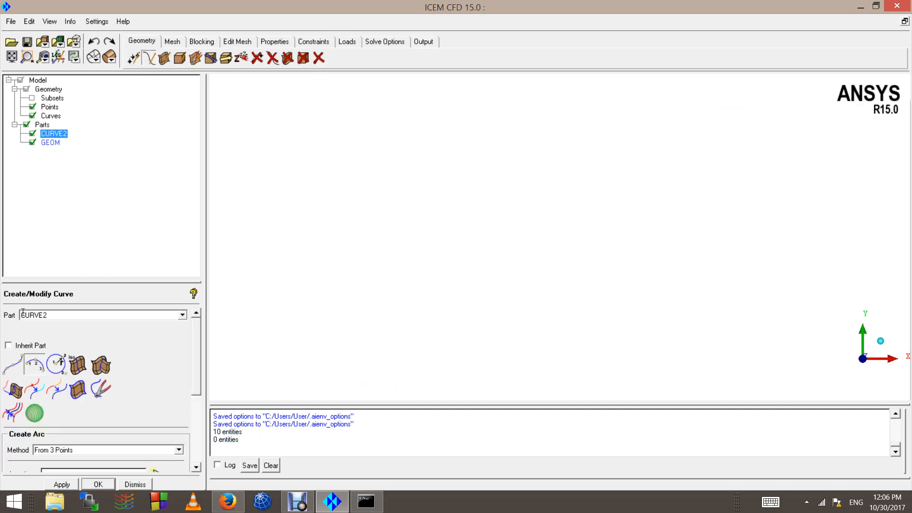
{"action": "left_click", "coordinate": [134, 57]}
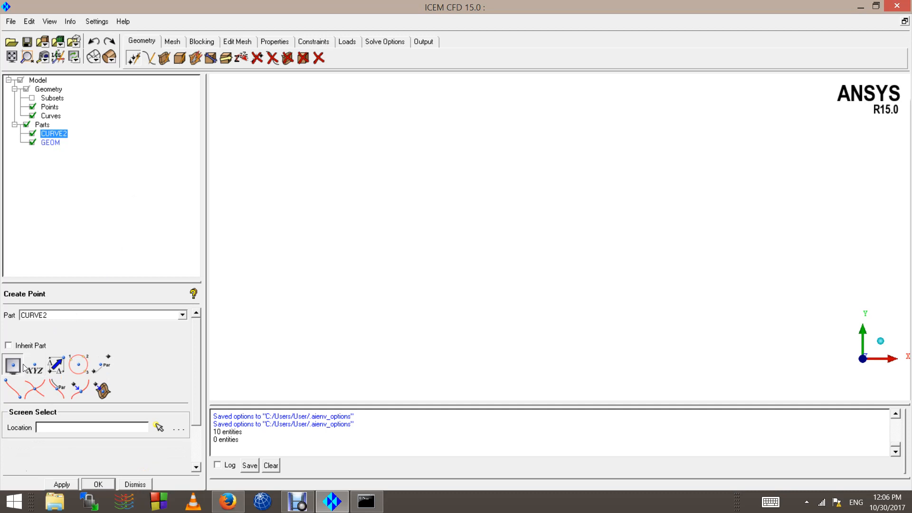
{"action": "left_click", "coordinate": [31, 367]}
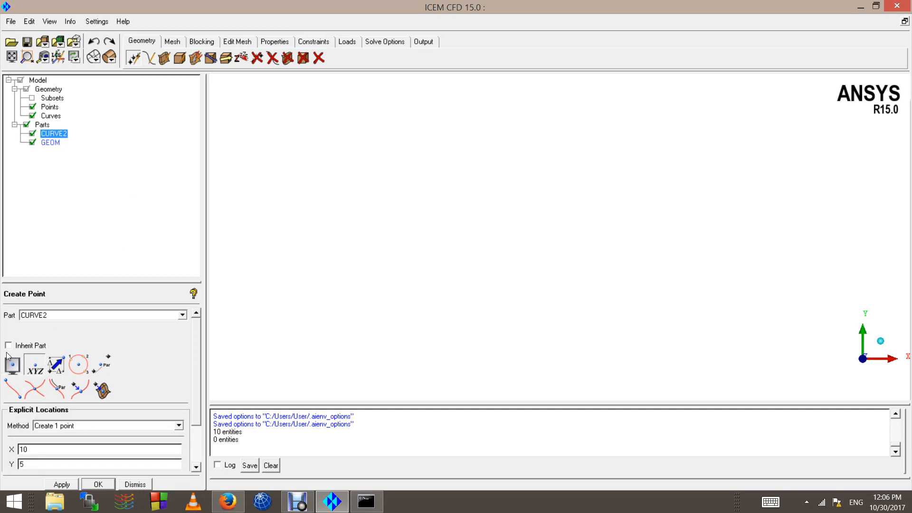
{"action": "left_click", "coordinate": [10, 360]}
{"action": "left_click", "coordinate": [34, 364]}
{"action": "scroll", "coordinate": [198, 391], "scroll_direction": "down", "scroll_amount": 2}
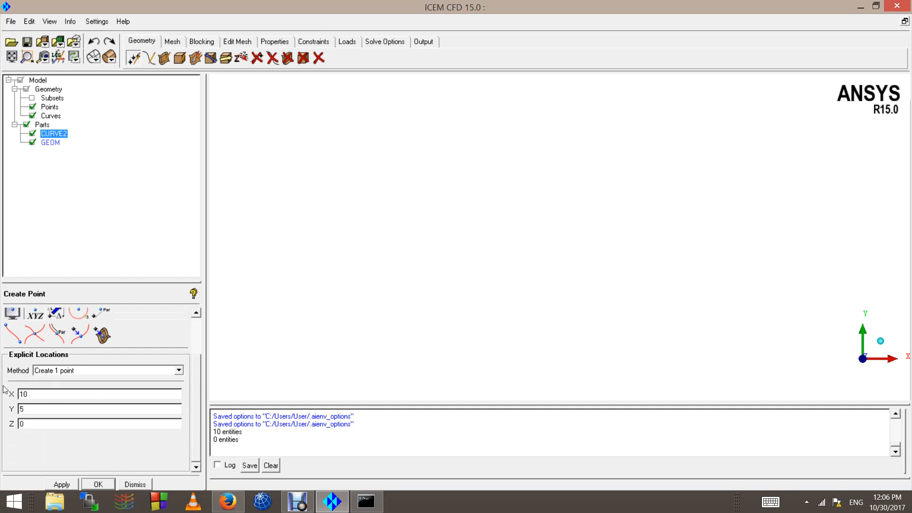
{"action": "key", "text": "BackSpace"}
{"action": "key", "text": "Tab"}
{"action": "left_click", "coordinate": [61, 485]}
{"action": "double_click", "coordinate": [21, 409]}
{"action": "left_click", "coordinate": [70, 485]}
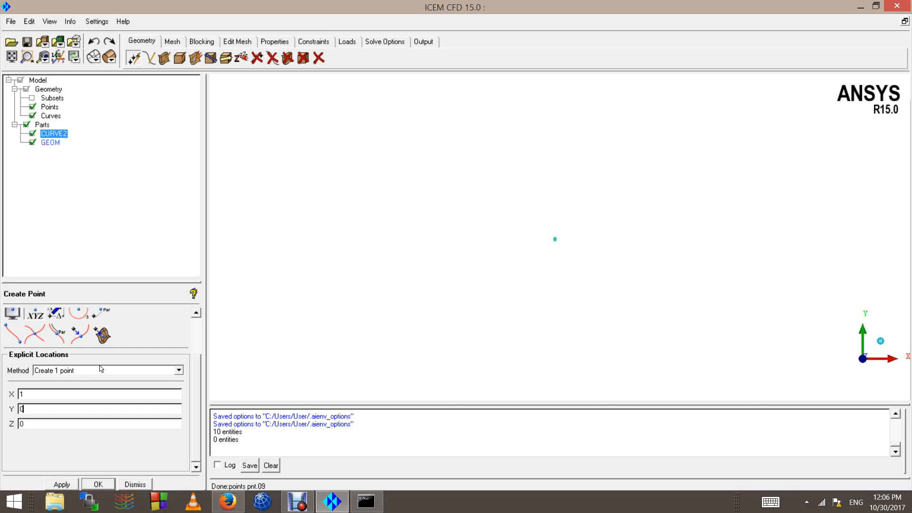
Step: Create two more points at (-1, 0, 0) and (-1, 1, 0), and fit the model in the view
{"action": "double_click", "coordinate": [38, 395]}
{"action": "type", "text": "-1"}
{"action": "left_click", "coordinate": [68, 484]}
{"action": "double_click", "coordinate": [44, 410]}
{"action": "type", "text": "1"}
{"action": "left_click", "coordinate": [76, 484]}
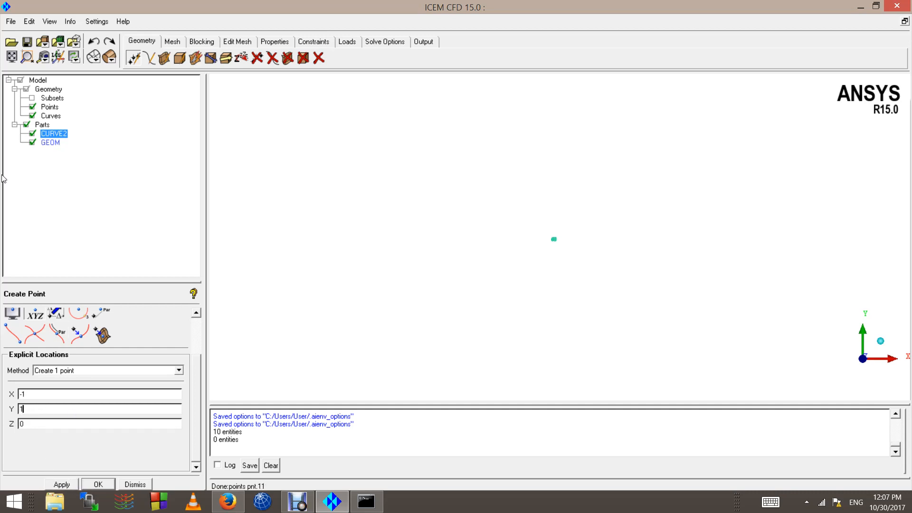
{"action": "left_click", "coordinate": [7, 56]}
{"action": "scroll", "coordinate": [468, 281], "scroll_direction": "down", "scroll_amount": 3}
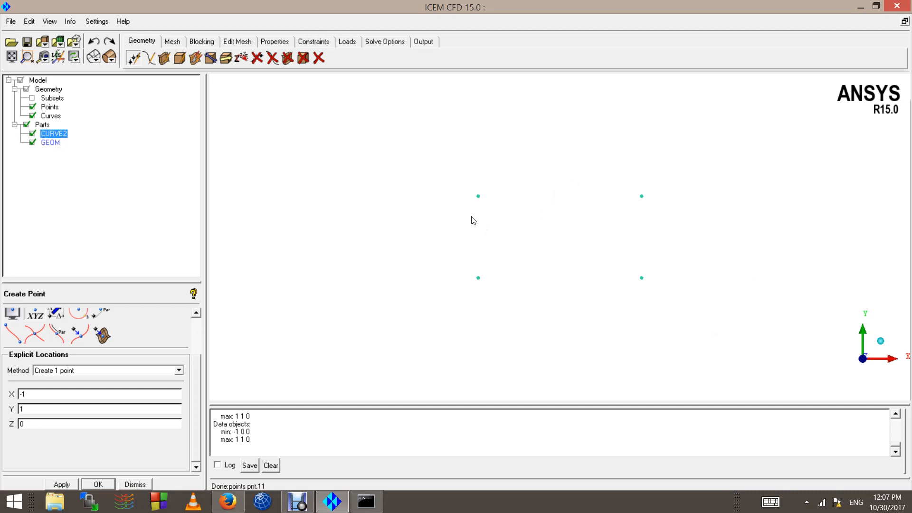
Step: Create curves from points for the rectangle's left and top edges in part CURVE2
{"action": "left_click", "coordinate": [150, 58]}
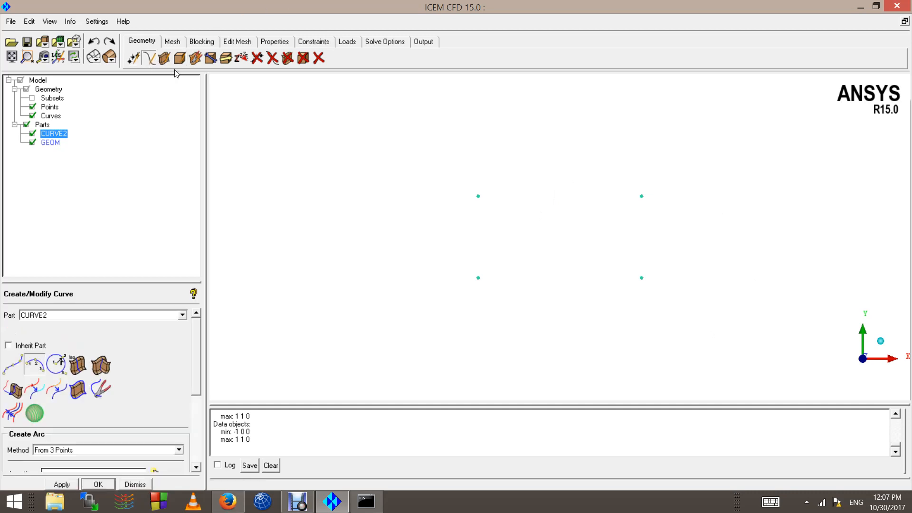
{"action": "left_click", "coordinate": [13, 371]}
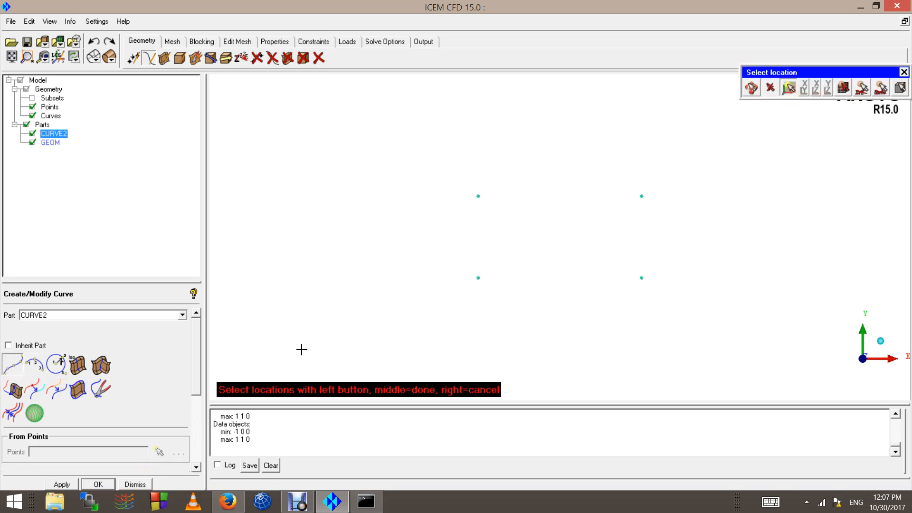
{"action": "left_click", "coordinate": [478, 278]}
{"action": "left_click", "coordinate": [478, 196]}
{"action": "middle_click", "coordinate": [445, 210]}
{"action": "left_click", "coordinate": [478, 196]}
{"action": "left_click", "coordinate": [641, 196]}
{"action": "middle_click", "coordinate": [662, 206]}
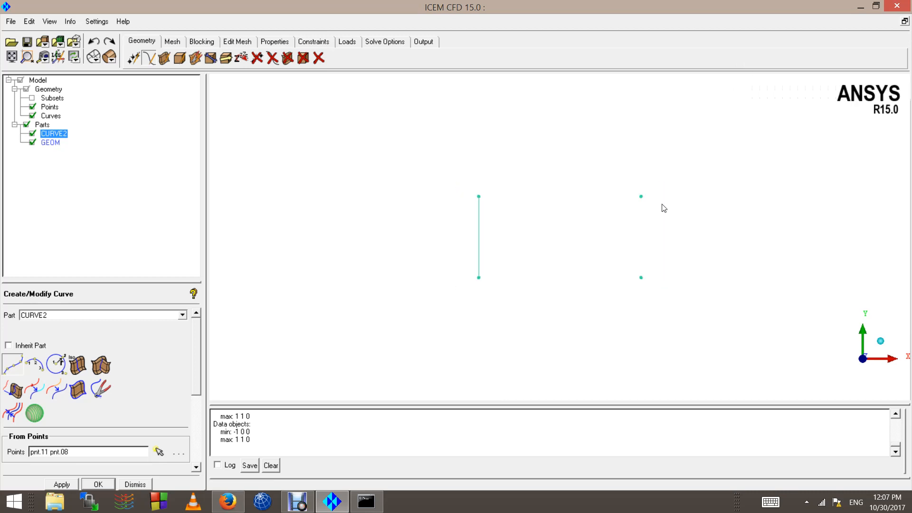
Step: Close the rectangle with curves between the corner points along its right and bottom edges
{"action": "left_click", "coordinate": [641, 196]}
{"action": "left_click", "coordinate": [641, 278]}
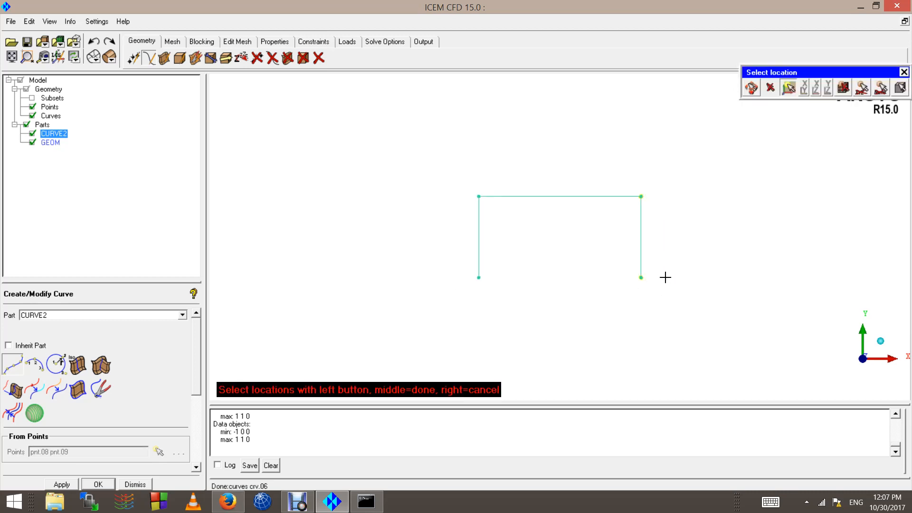
{"action": "middle_click", "coordinate": [664, 277]}
{"action": "left_click", "coordinate": [642, 278]}
{"action": "left_click", "coordinate": [479, 278]}
{"action": "middle_click", "coordinate": [523, 307]}
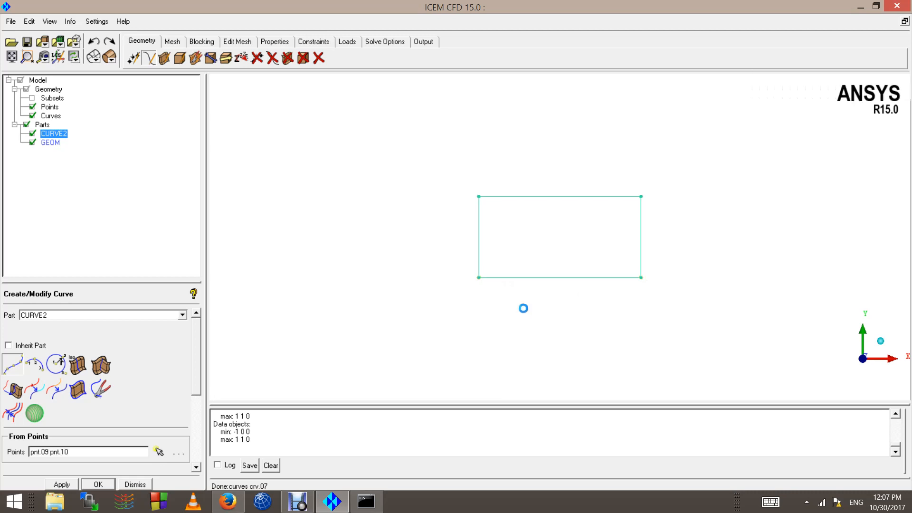
{"action": "middle_click", "coordinate": [527, 307]}
{"action": "scroll", "coordinate": [536, 271], "scroll_direction": "down", "scroll_amount": 3}
{"action": "scroll", "coordinate": [536, 271], "scroll_direction": "up", "scroll_amount": 4}
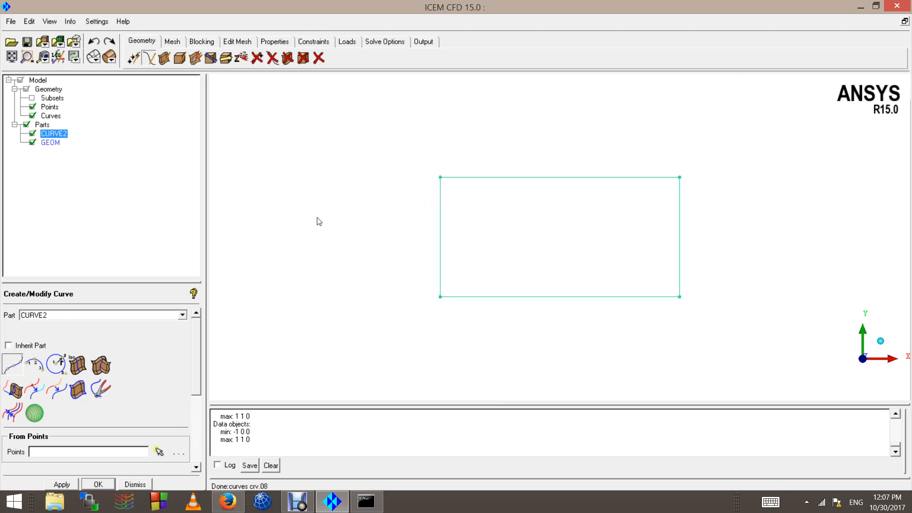
Step: Delete the part GEOM together with all its geometry
{"action": "left_click", "coordinate": [47, 143]}
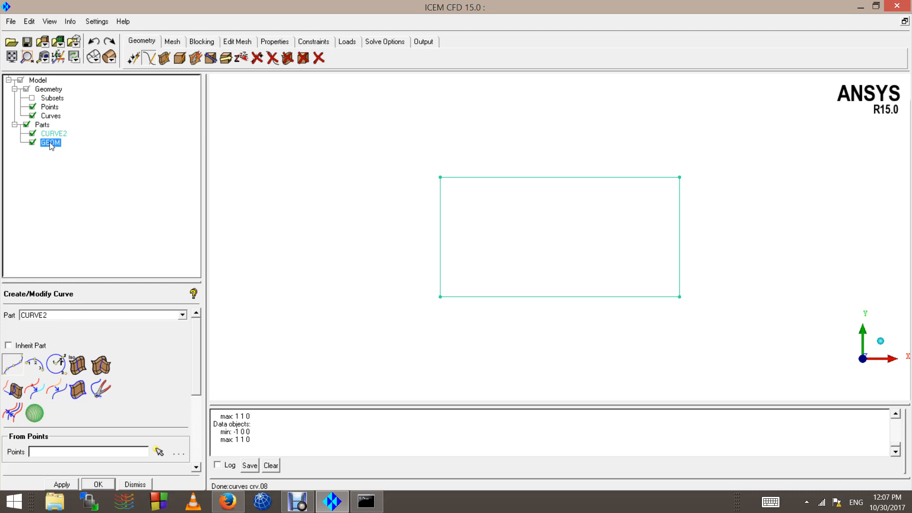
{"action": "right_click", "coordinate": [51, 145]}
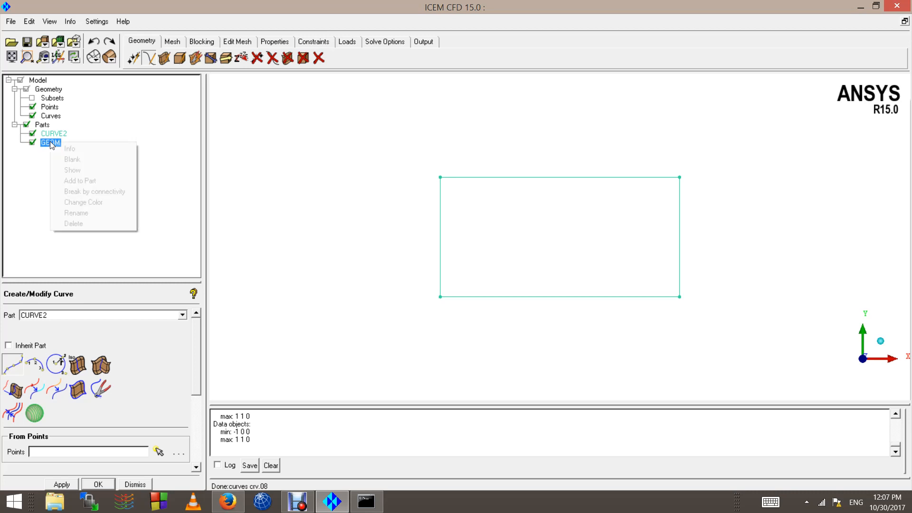
{"action": "left_click", "coordinate": [89, 224]}
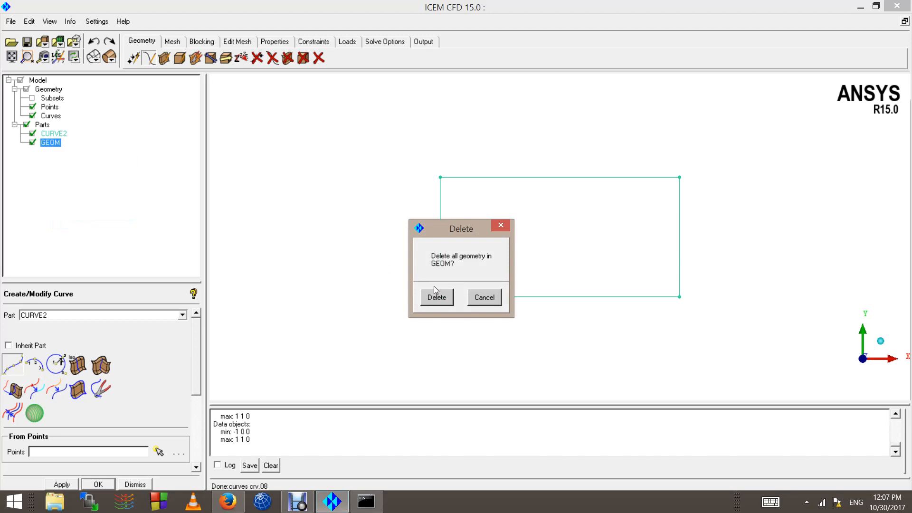
{"action": "left_click", "coordinate": [436, 296]}
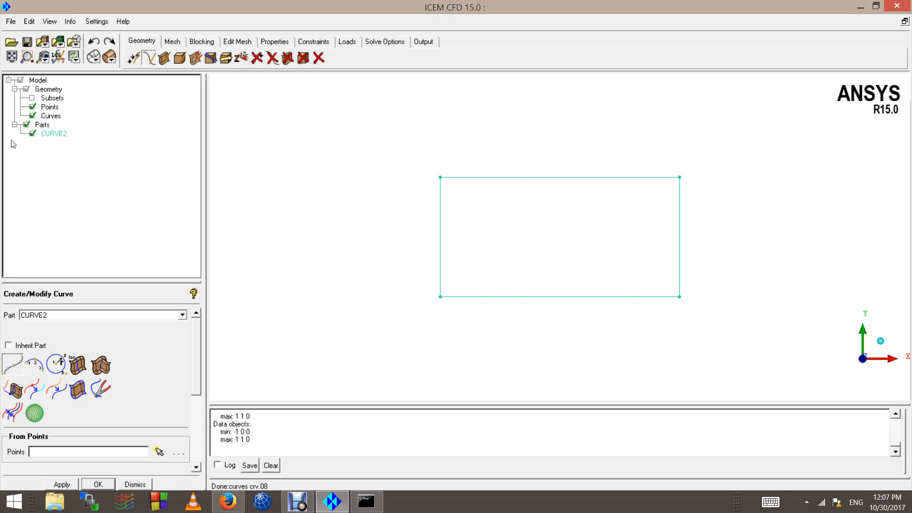
Step: Rename the part CURVE2 to BOX
{"action": "right_click", "coordinate": [55, 135]}
{"action": "left_click", "coordinate": [85, 203]}
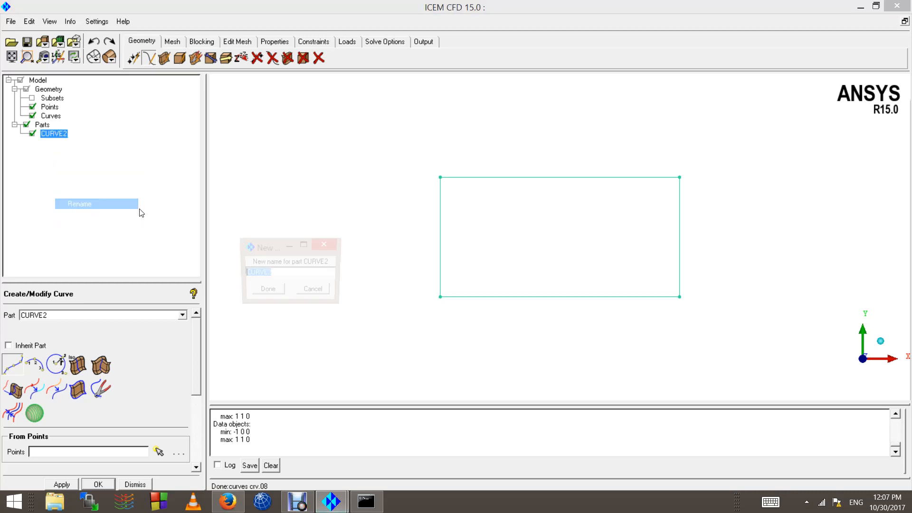
{"action": "type", "text": "B"}
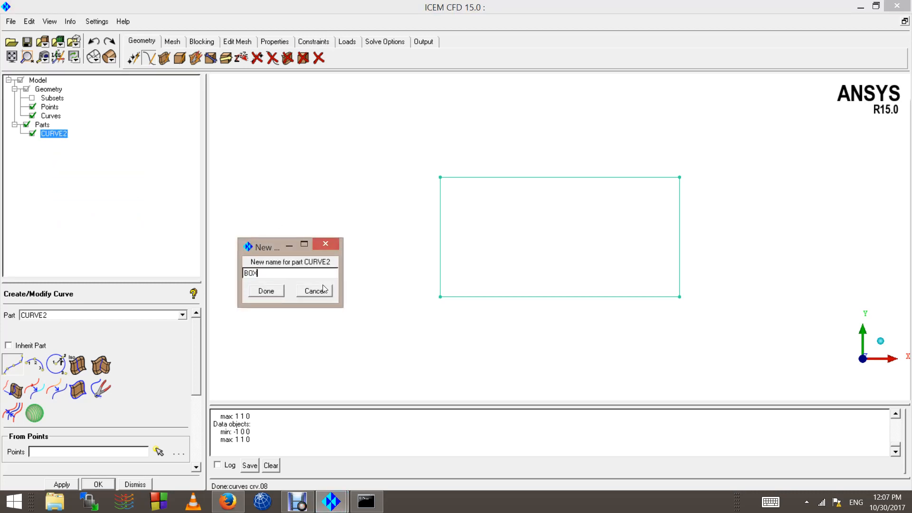
{"action": "type", "text": "OX"}
{"action": "left_click", "coordinate": [260, 292]}
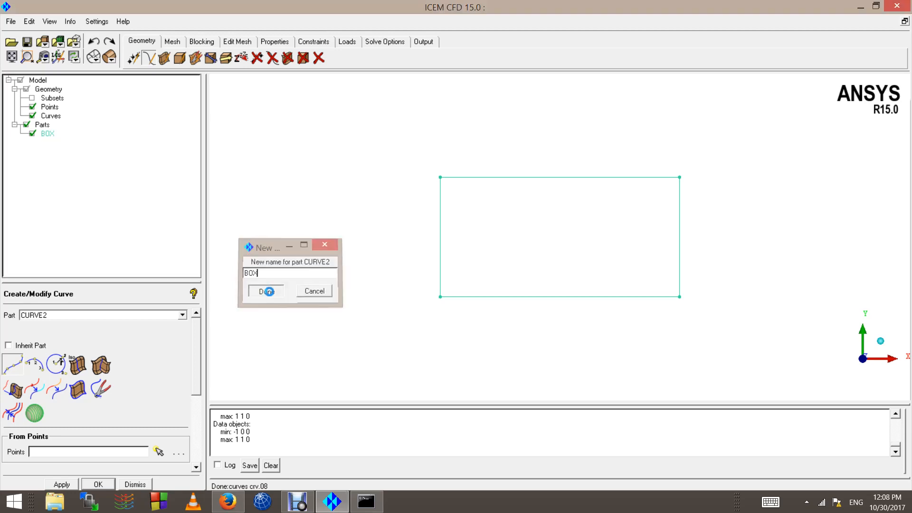
{"action": "scroll", "coordinate": [751, 202], "scroll_direction": "up", "scroll_amount": 1}
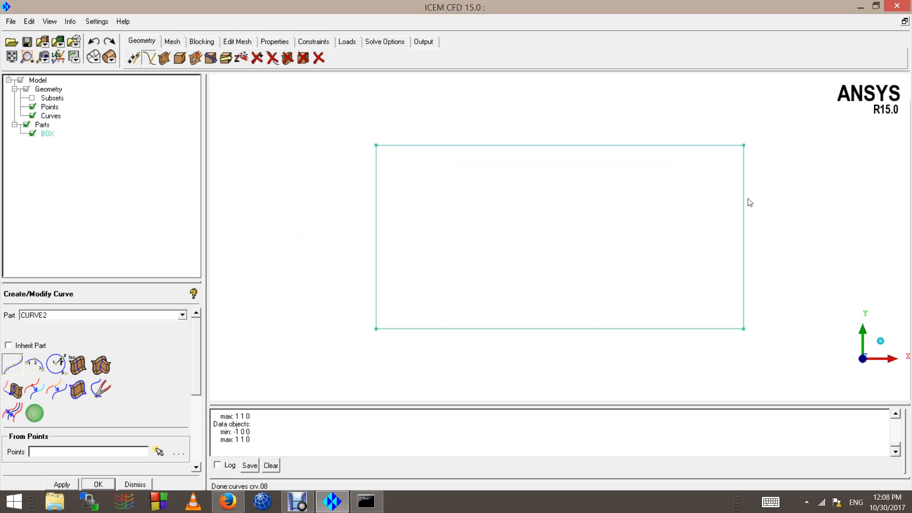
{"action": "scroll", "coordinate": [665, 205], "scroll_direction": "down", "scroll_amount": 2}
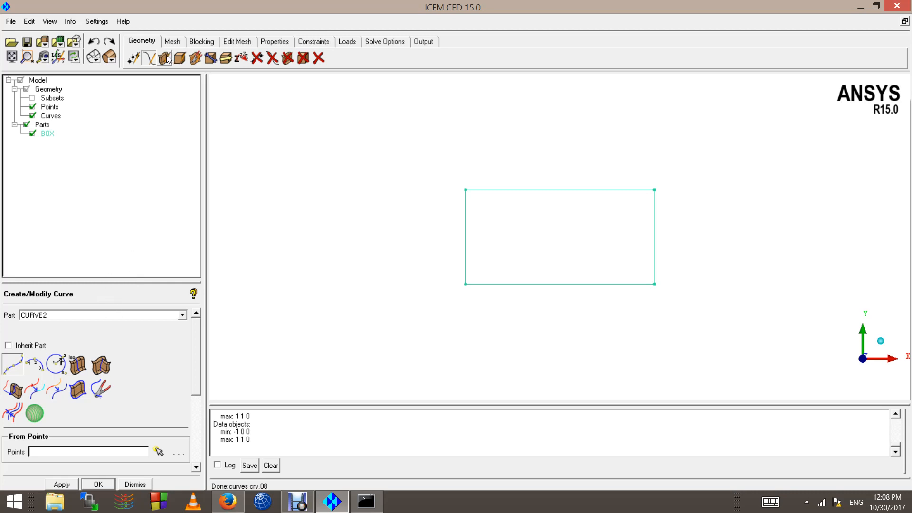
Step: Create a point by screen selection at about the middle of the rectangle's top edge, in part CURVE2
{"action": "left_click", "coordinate": [34, 389]}
{"action": "left_click", "coordinate": [133, 60]}
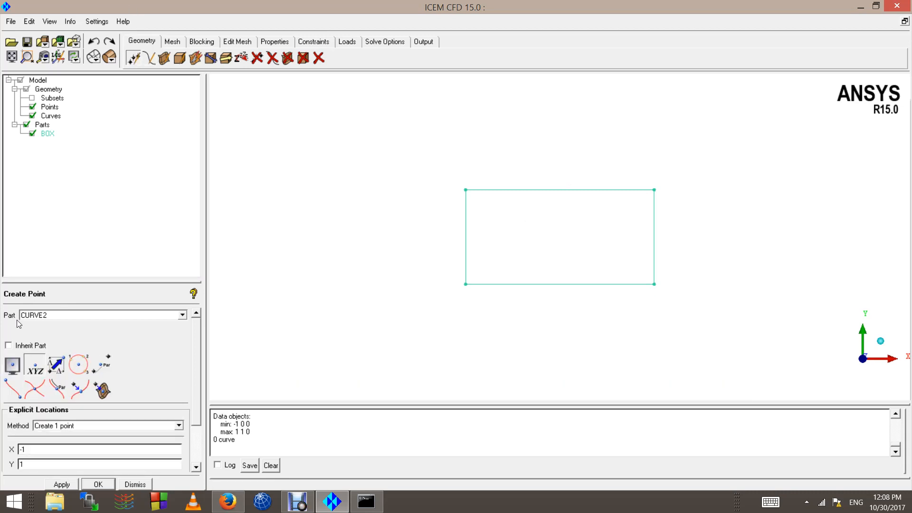
{"action": "left_click", "coordinate": [13, 365]}
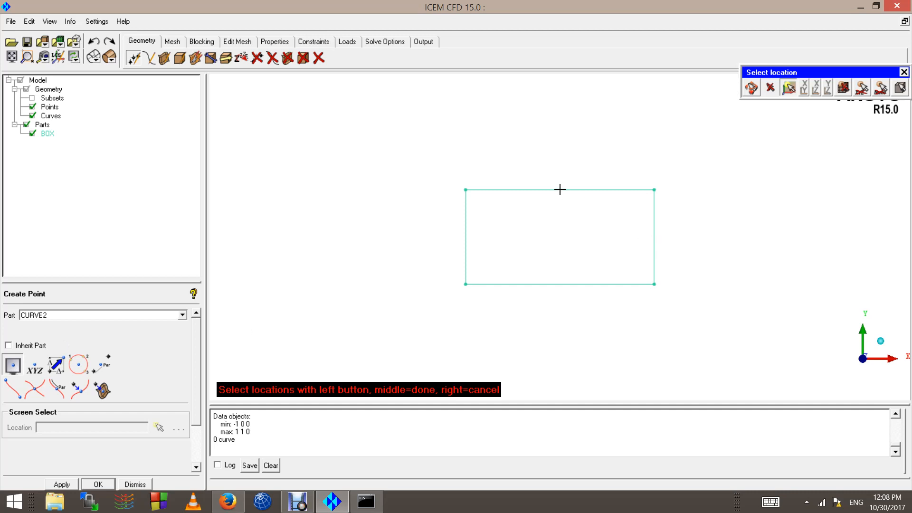
{"action": "scroll", "coordinate": [558, 197], "scroll_direction": "up", "scroll_amount": 3}
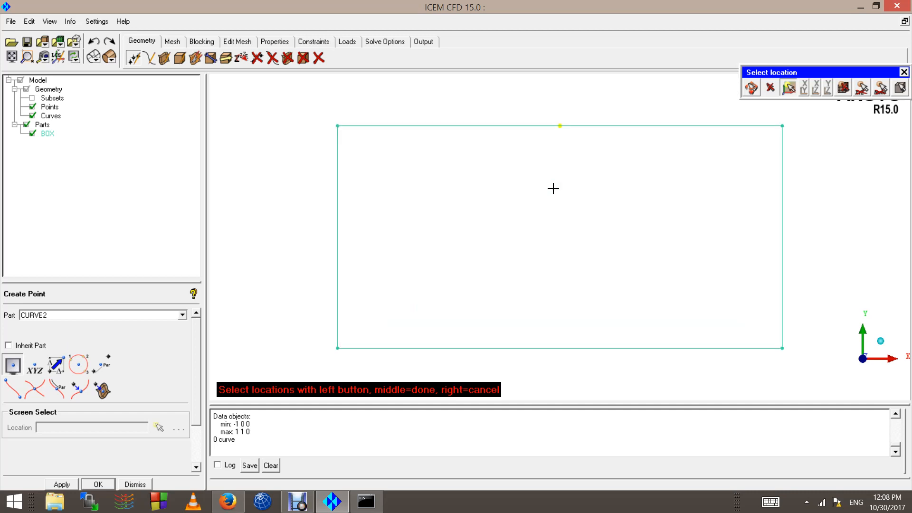
{"action": "scroll", "coordinate": [554, 179], "scroll_direction": "down", "scroll_amount": 5}
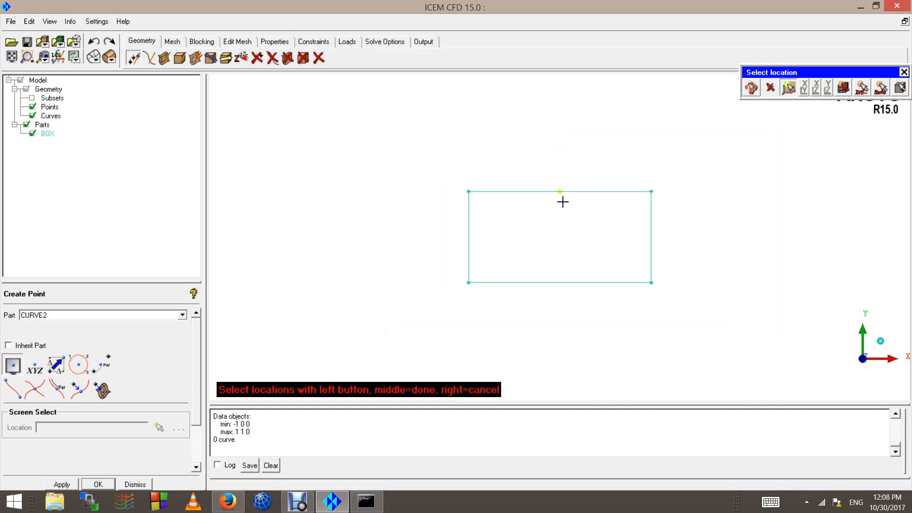
{"action": "scroll", "coordinate": [555, 190], "scroll_direction": "up", "scroll_amount": 3}
{"action": "scroll", "coordinate": [555, 189], "scroll_direction": "up", "scroll_amount": 2}
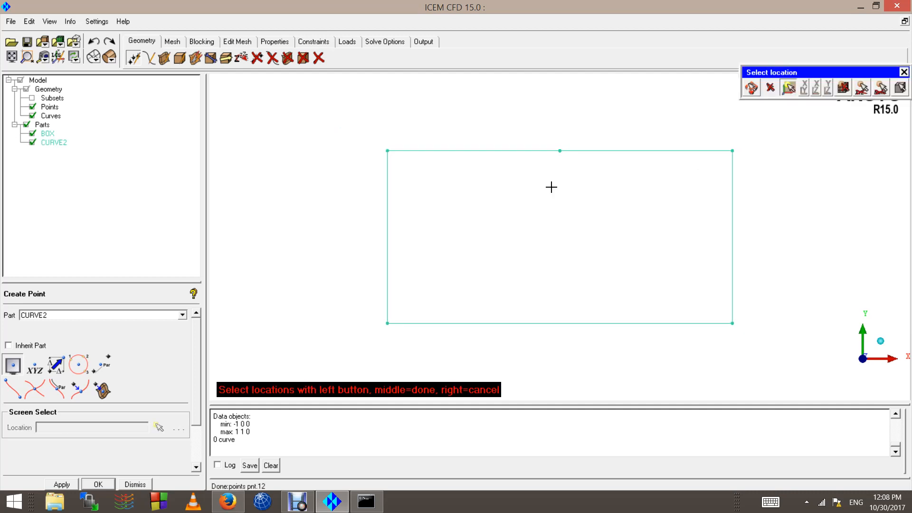
{"action": "left_click", "coordinate": [560, 151]}
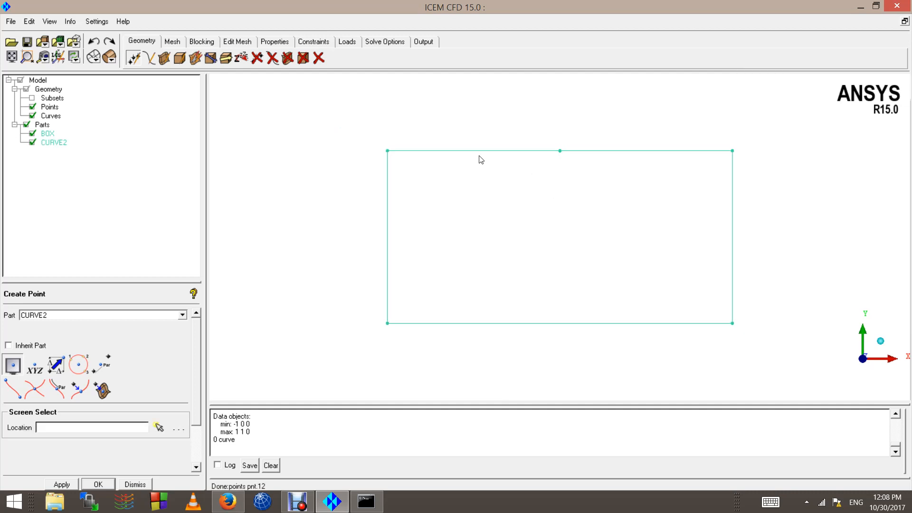
Step: Check how the rectangle's top edge highlights with Delete Any Entity, and end the selection without deleting anything
{"action": "left_click", "coordinate": [321, 59]}
{"action": "scroll", "coordinate": [501, 163], "scroll_direction": "down", "scroll_amount": 2}
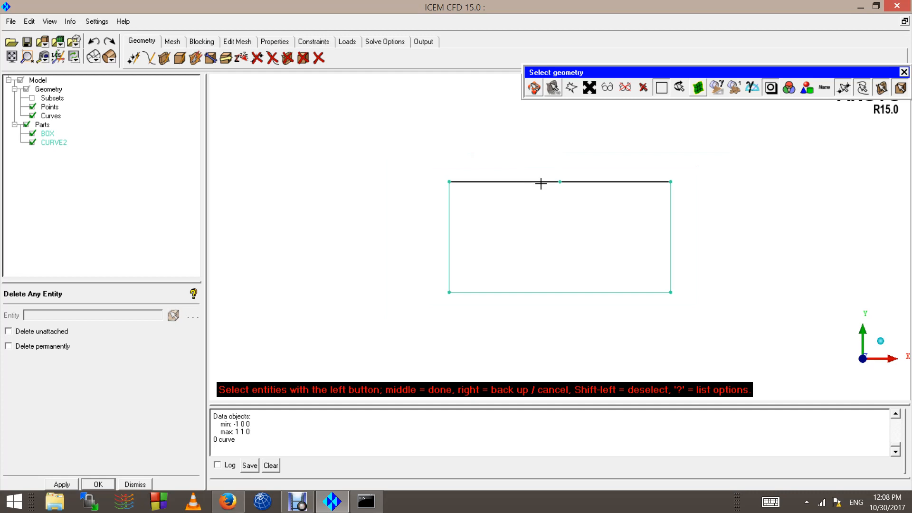
{"action": "scroll", "coordinate": [541, 183], "scroll_direction": "up", "scroll_amount": 2}
{"action": "middle_click", "coordinate": [529, 195]}
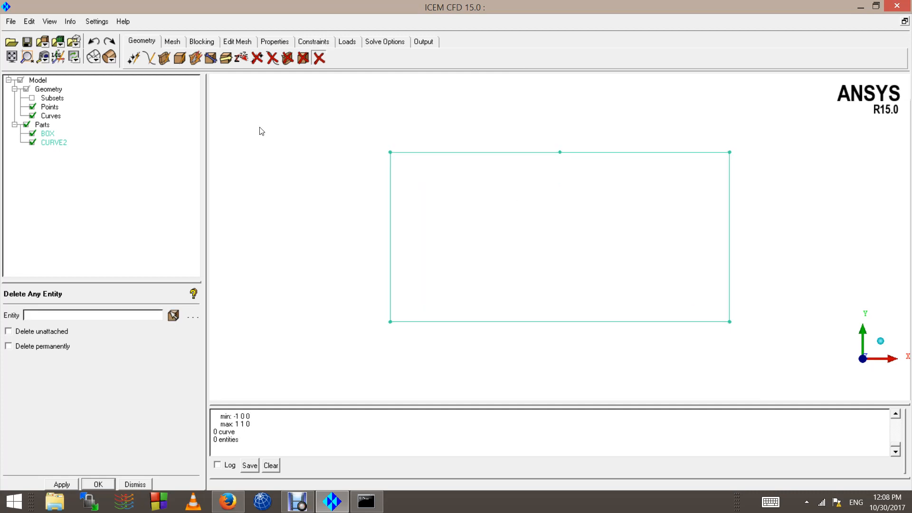
Step: Segment the rectangle's top curve by point at the point in its middle
{"action": "left_click", "coordinate": [149, 58]}
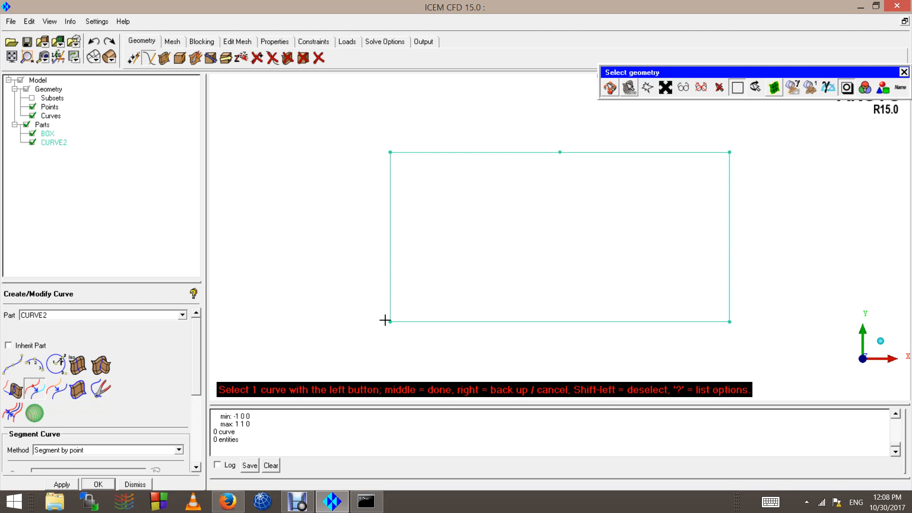
{"action": "scroll", "coordinate": [504, 274], "scroll_direction": "down", "scroll_amount": 5}
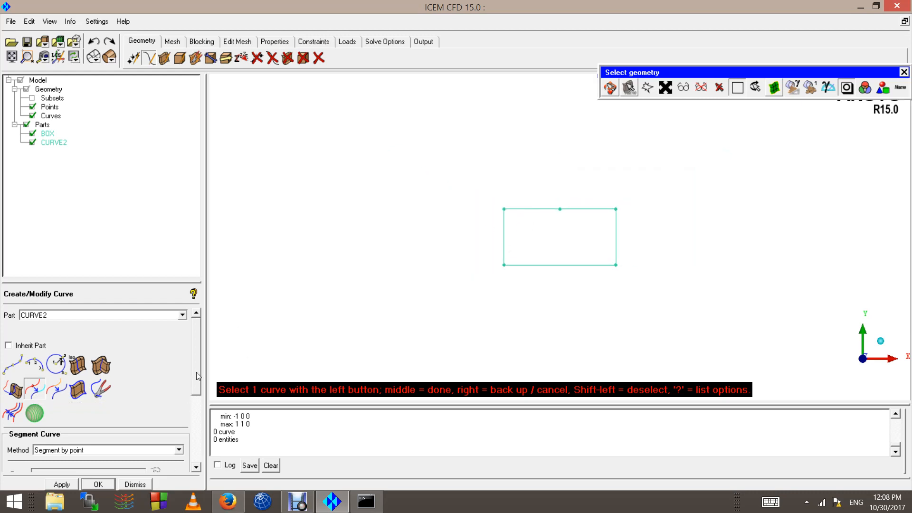
{"action": "left_click_drag", "start_coordinate": [198, 376], "coordinate": [195, 419]}
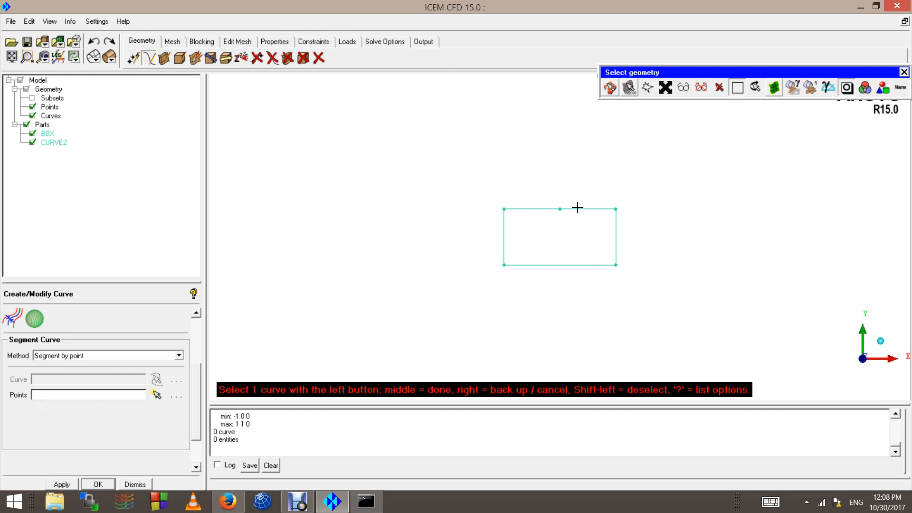
{"action": "scroll", "coordinate": [562, 157], "scroll_direction": "up", "scroll_amount": 3}
{"action": "left_click", "coordinate": [523, 182]}
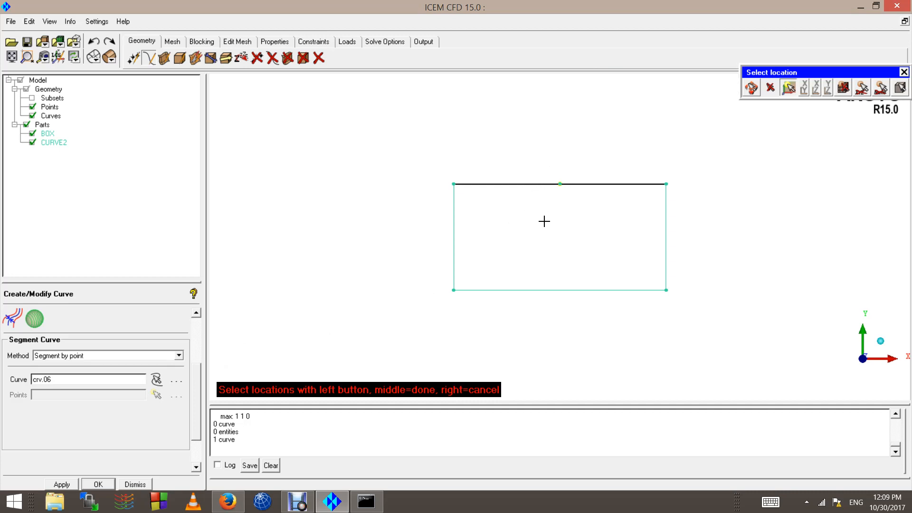
{"action": "middle_click", "coordinate": [548, 225]}
{"action": "middle_click", "coordinate": [549, 217]}
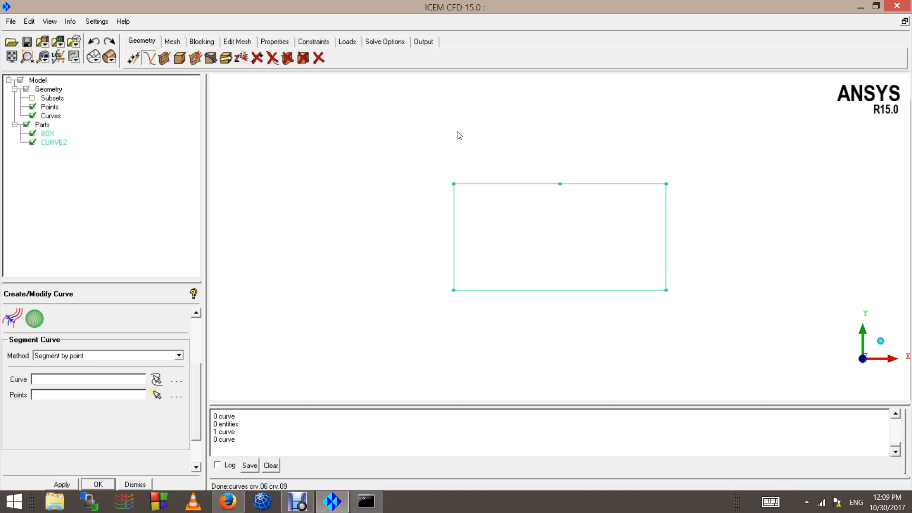
Step: Check with Delete Any Entity how the segmented top edge's left half is selected, and end without deleting anything
{"action": "left_click", "coordinate": [318, 58]}
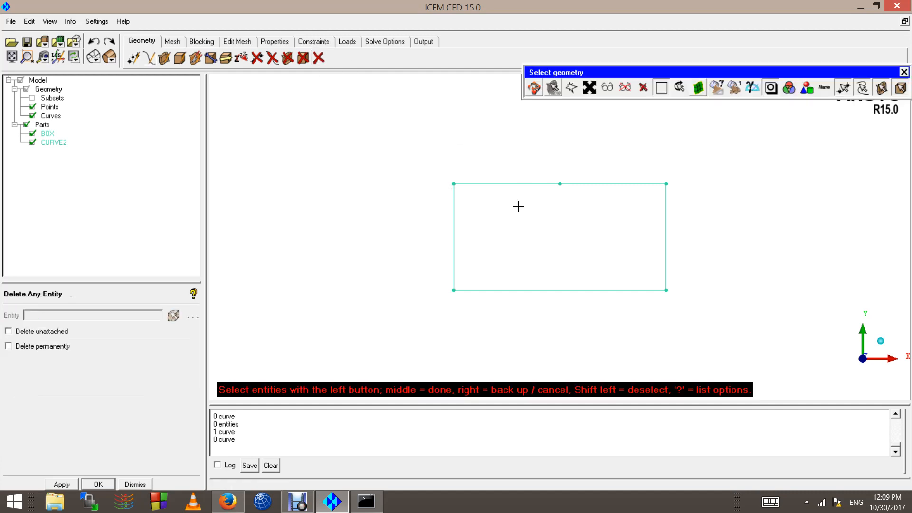
{"action": "left_click", "coordinate": [510, 184]}
{"action": "middle_click", "coordinate": [560, 242]}
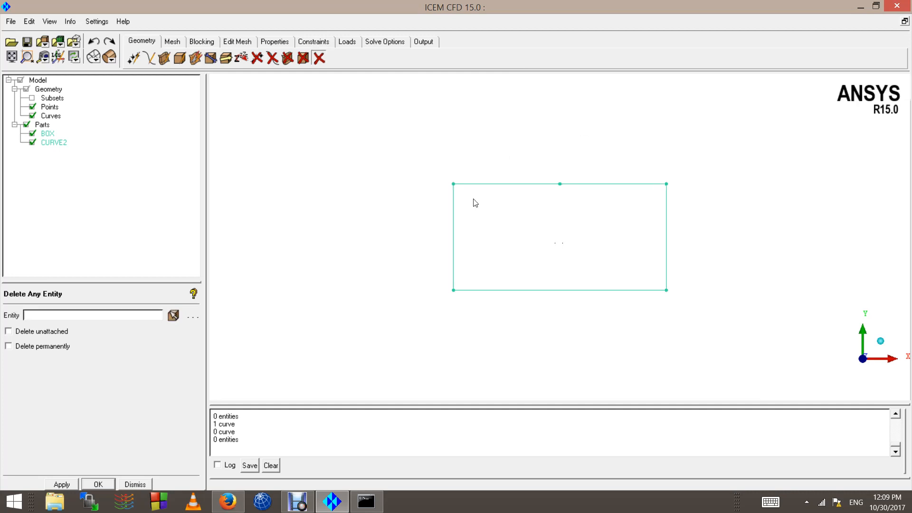
{"action": "scroll", "coordinate": [459, 209], "scroll_direction": "down", "scroll_amount": 2}
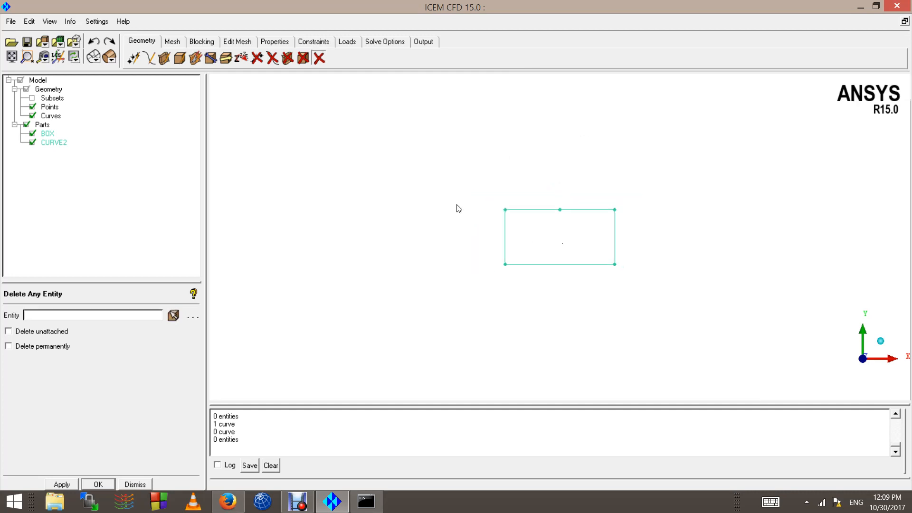
Step: Undo the top curve's segmentation and the creation of the point in its middle
{"action": "left_click", "coordinate": [95, 43]}
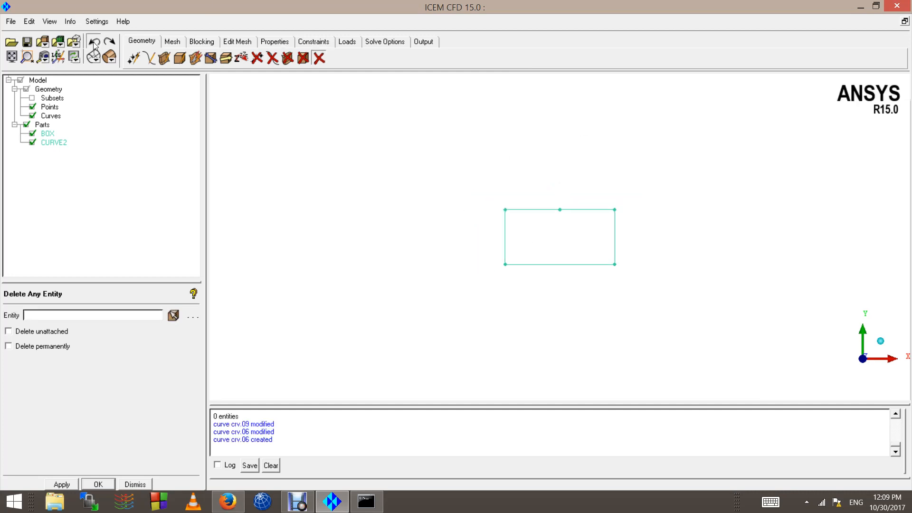
{"action": "left_click", "coordinate": [93, 42]}
{"action": "scroll", "coordinate": [569, 272], "scroll_direction": "up", "scroll_amount": 3}
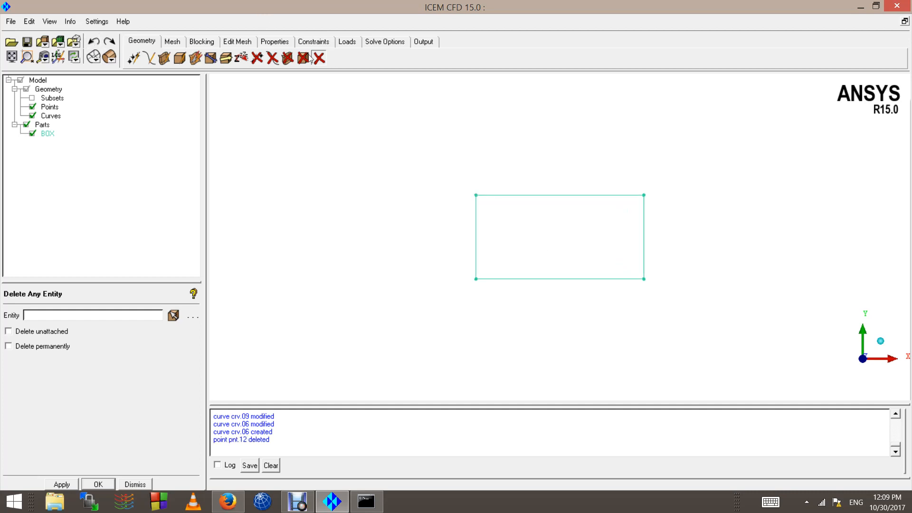
Step: Check with Delete Any Entity how the rectangle's unsegmented top edge is selected, and cancel without deleting it
{"action": "left_click", "coordinate": [321, 59]}
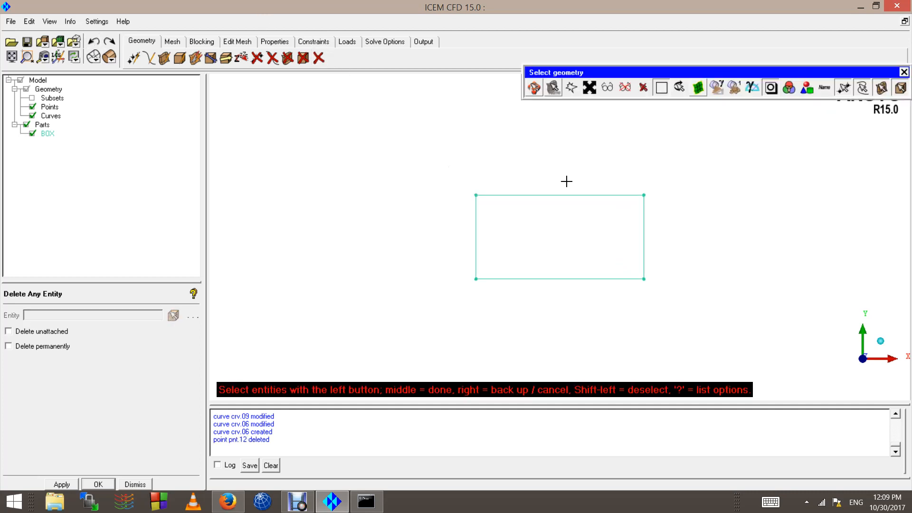
{"action": "left_click", "coordinate": [566, 191]}
{"action": "right_click", "coordinate": [511, 156]}
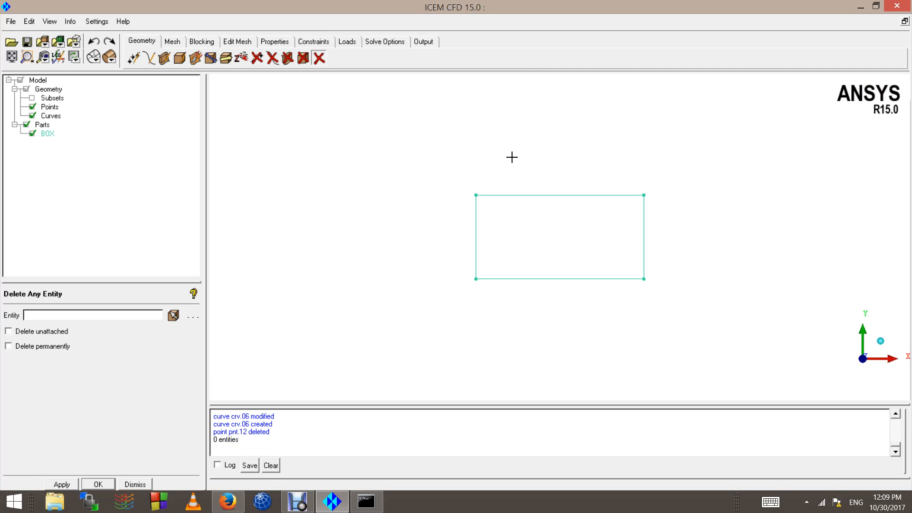
Step: Open the Simple Surface creation options and review the available methods, keeping From 2-4 Curves
{"action": "left_click", "coordinate": [163, 59]}
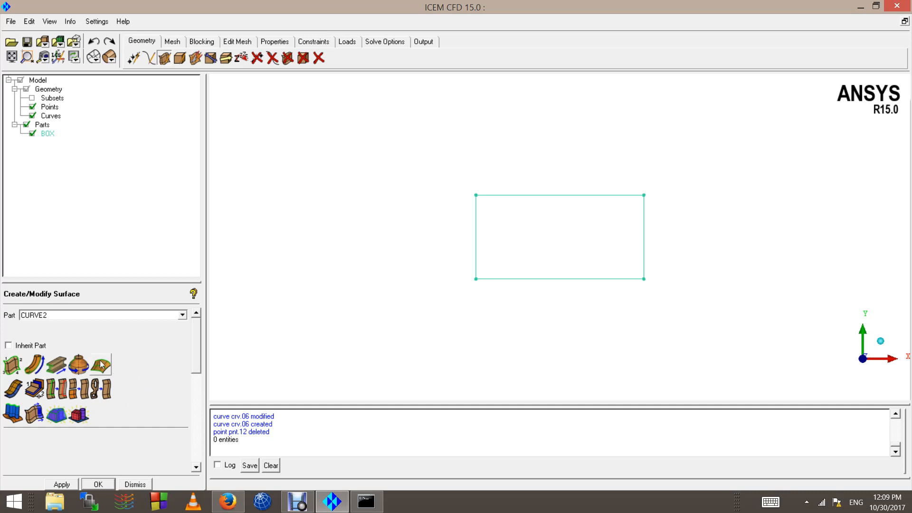
{"action": "left_click", "coordinate": [13, 371]}
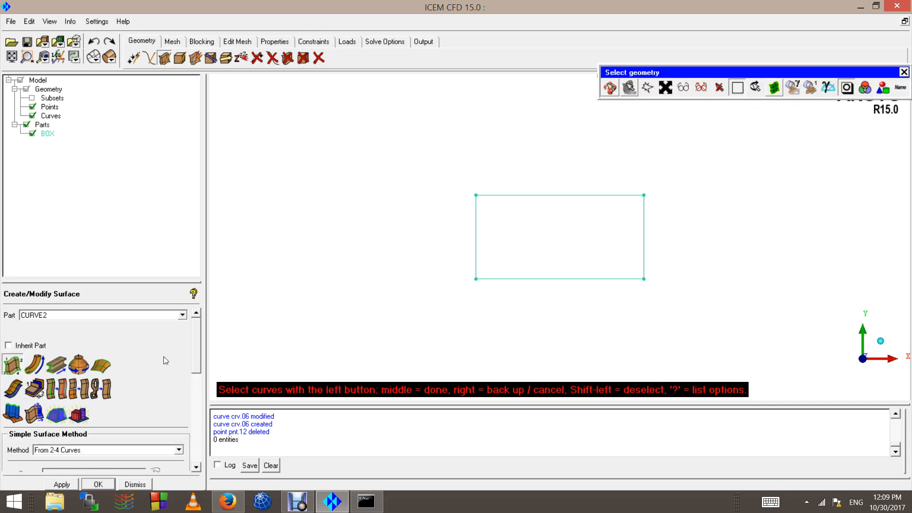
{"action": "left_click_drag", "start_coordinate": [198, 370], "coordinate": [198, 393]}
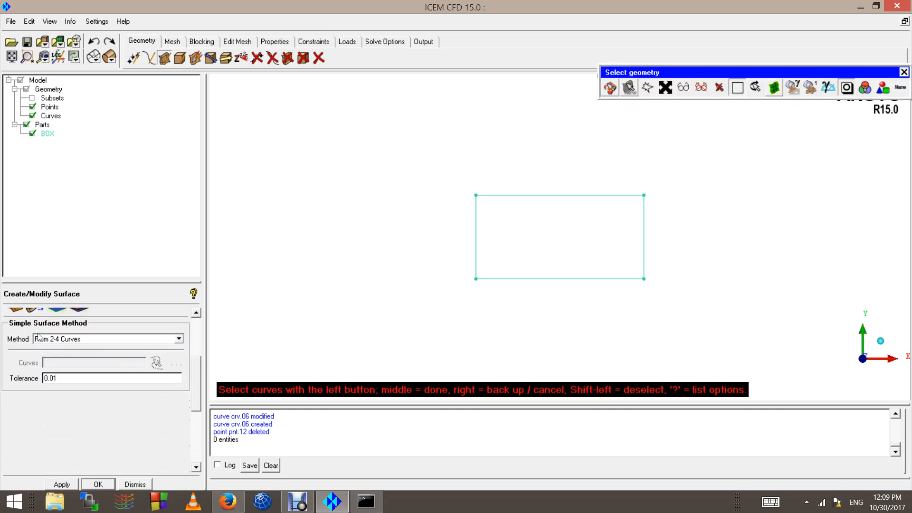
{"action": "left_click", "coordinate": [179, 339]}
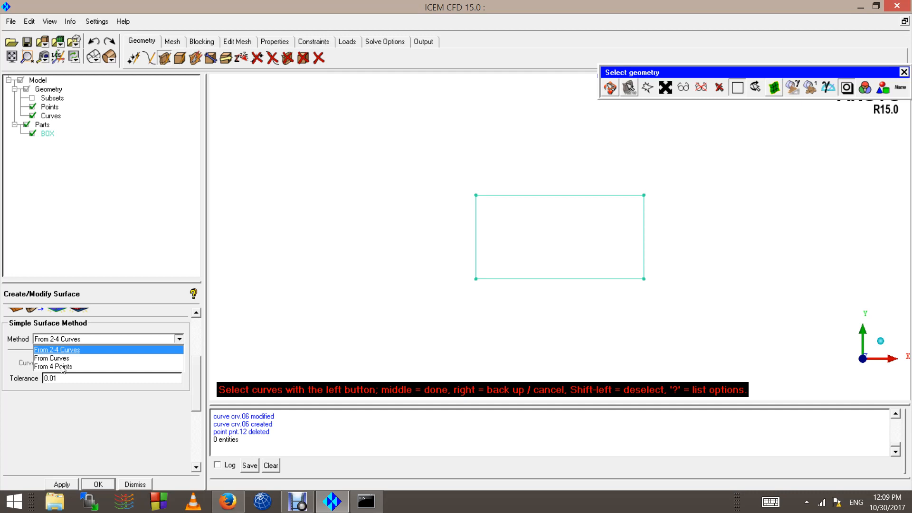
{"action": "left_click", "coordinate": [62, 368]}
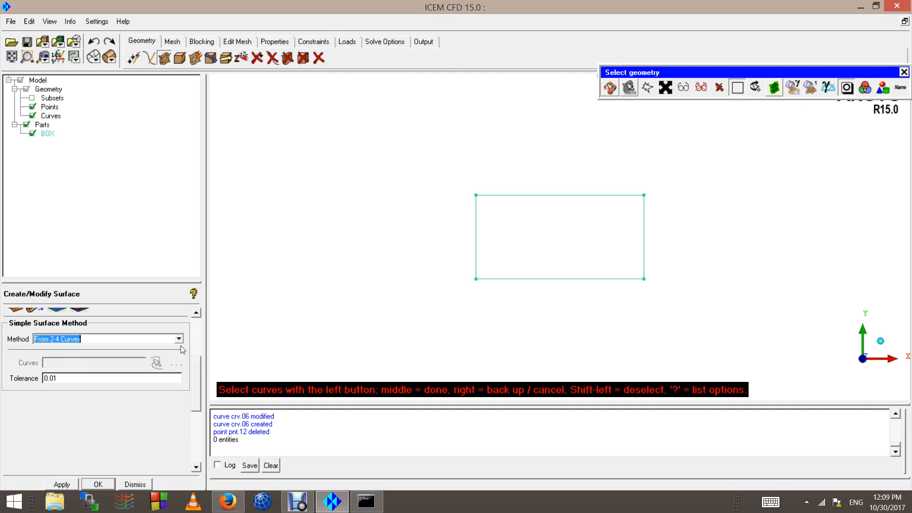
{"action": "scroll", "coordinate": [368, 271], "scroll_direction": "down", "scroll_amount": 2}
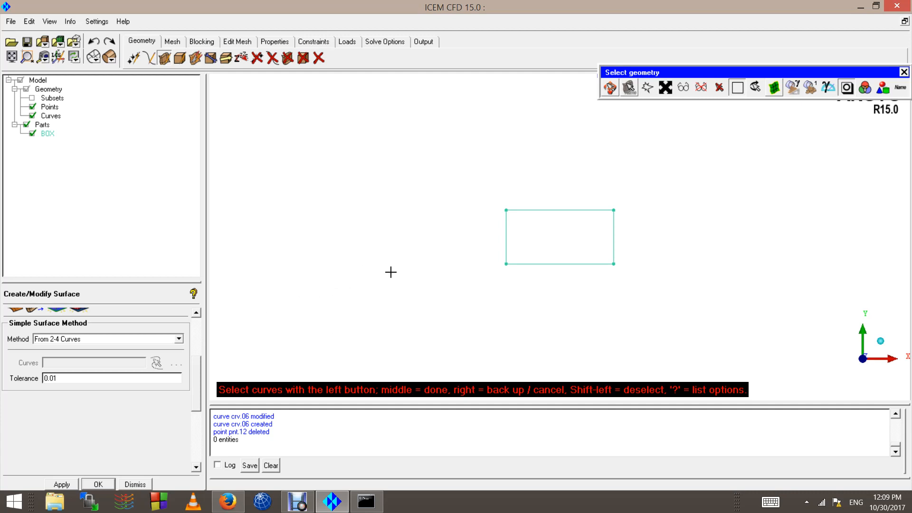
{"action": "scroll", "coordinate": [366, 271], "scroll_direction": "down", "scroll_amount": 1}
{"action": "scroll", "coordinate": [544, 197], "scroll_direction": "up", "scroll_amount": 1}
{"action": "scroll", "coordinate": [545, 198], "scroll_direction": "up", "scroll_amount": 3}
{"action": "left_click_drag", "start_coordinate": [199, 397], "coordinate": [198, 371]}
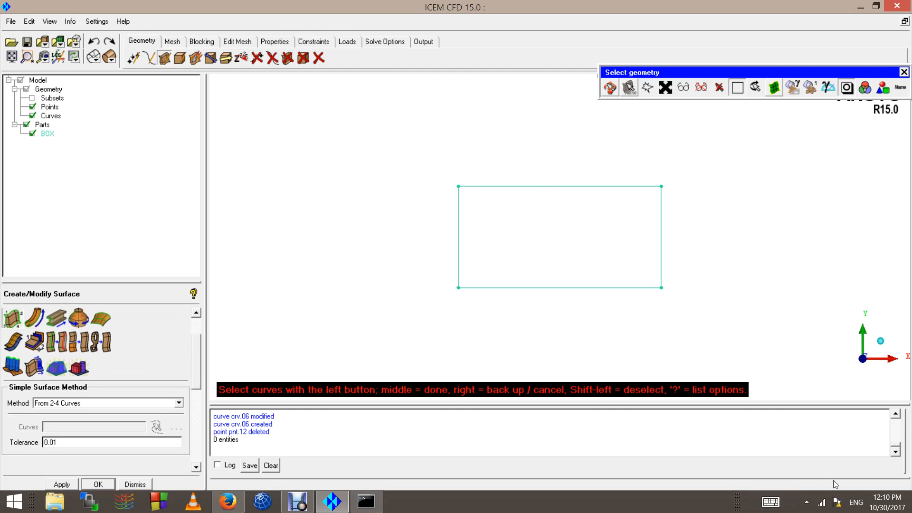
{"action": "left_click", "coordinate": [100, 403]}
{"action": "left_click", "coordinate": [83, 411]}
{"action": "left_click", "coordinate": [77, 405]}
{"action": "left_click", "coordinate": [69, 414]}
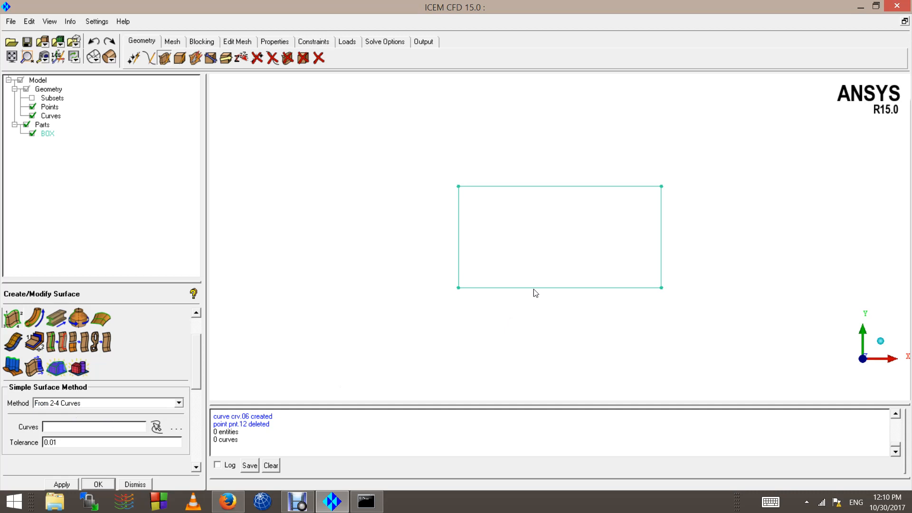
Step: Create a simple surface with From 2-4 Curves from the rectangle's four edges, in part CURVE2 with tolerance 0.01
{"action": "left_click", "coordinate": [159, 425]}
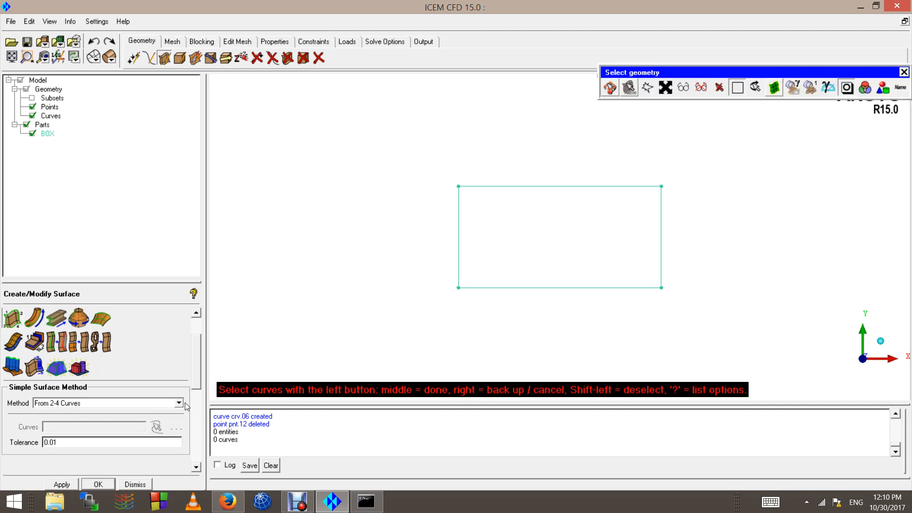
{"action": "left_click", "coordinate": [458, 241]}
{"action": "left_click", "coordinate": [529, 184]}
{"action": "left_click", "coordinate": [646, 262]}
{"action": "left_click", "coordinate": [570, 308]}
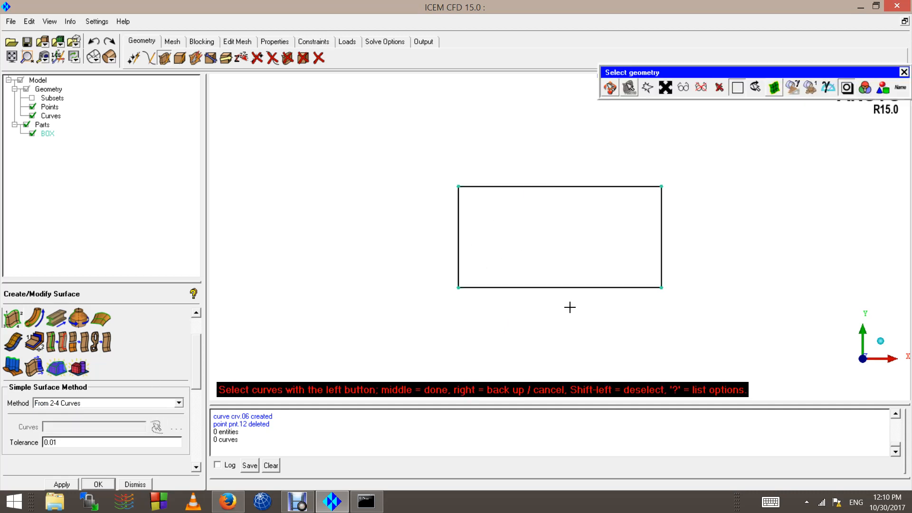
{"action": "middle_click", "coordinate": [550, 253]}
{"action": "middle_click", "coordinate": [551, 252]}
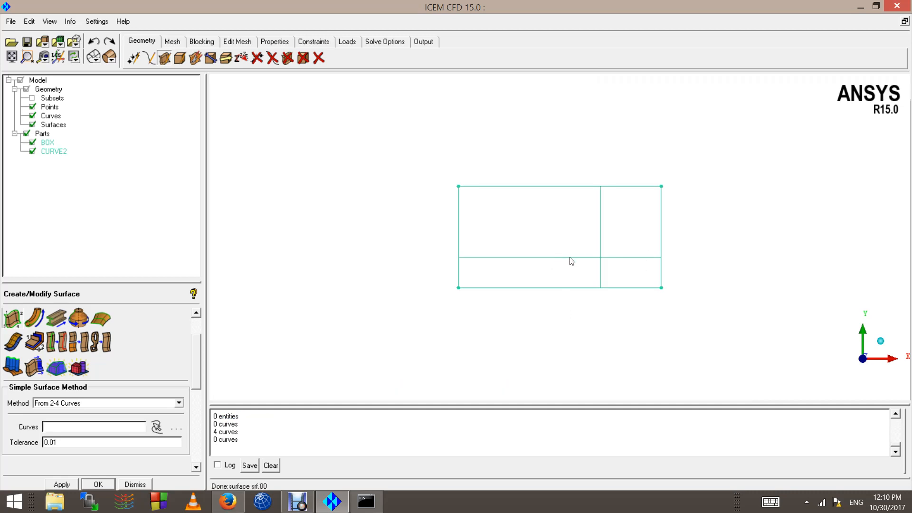
Step: Show the rectangle's surface as a solid with Solid Full Flat Display
{"action": "scroll", "coordinate": [585, 238], "scroll_direction": "up", "scroll_amount": 4}
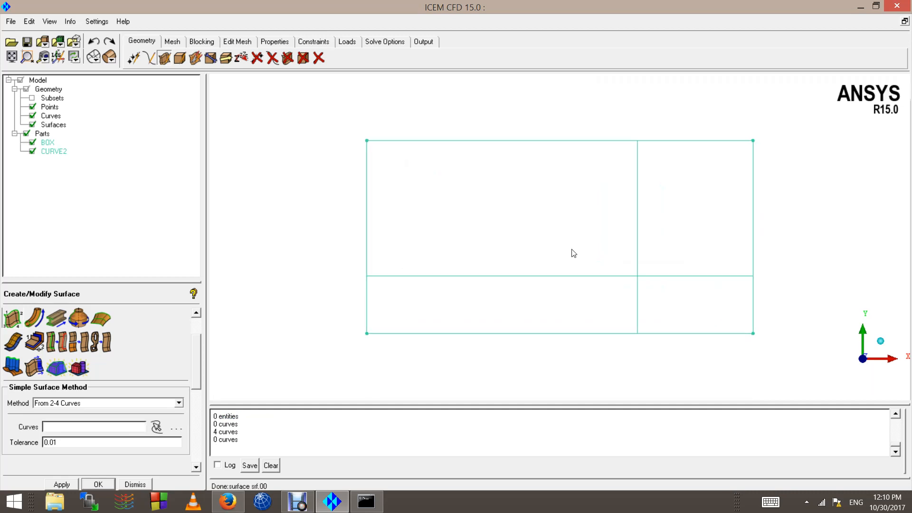
{"action": "left_click", "coordinate": [110, 59]}
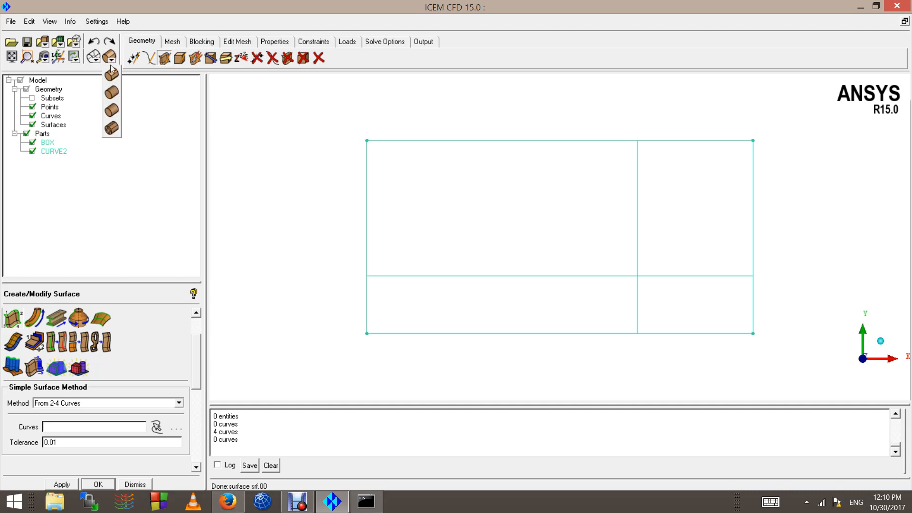
{"action": "left_click", "coordinate": [117, 111]}
{"action": "scroll", "coordinate": [610, 221], "scroll_direction": "down", "scroll_amount": 3}
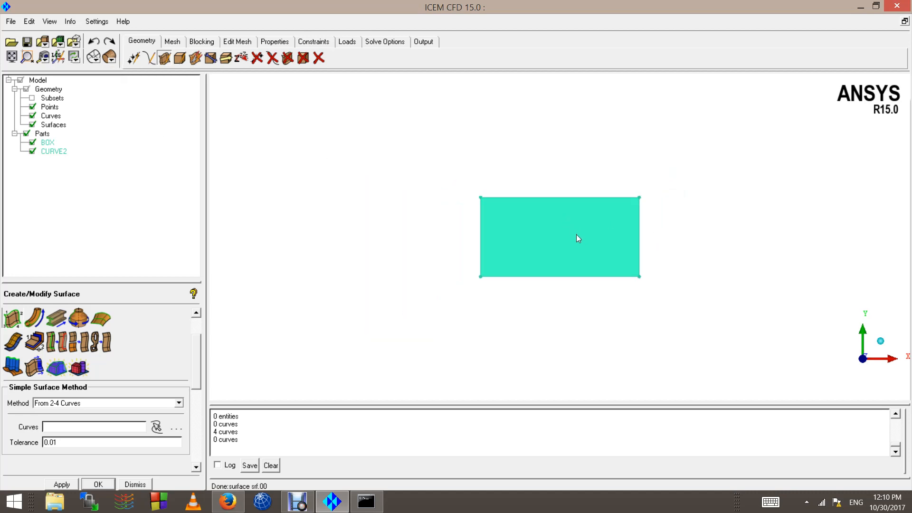
{"action": "scroll", "coordinate": [576, 235], "scroll_direction": "down", "scroll_amount": 2}
{"action": "scroll", "coordinate": [203, 351], "scroll_direction": "up", "scroll_amount": 2}
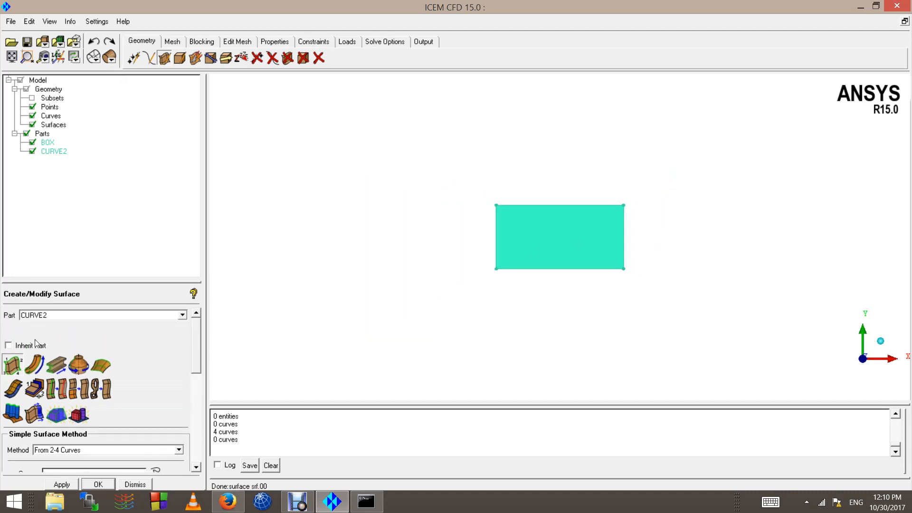
Step: Examine which existing parts can be chosen for new surfaces, without changing the part
{"action": "double_click", "coordinate": [56, 317]}
{"action": "left_click", "coordinate": [183, 316]}
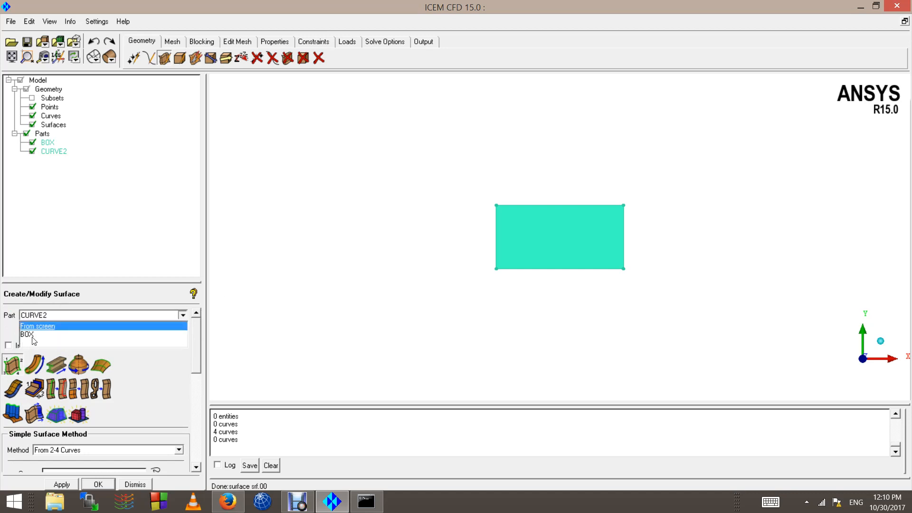
{"action": "left_click", "coordinate": [47, 179]}
Step: Add all the rectangle's points, curves and its surface to the part BOX by box selection
{"action": "left_click", "coordinate": [47, 143]}
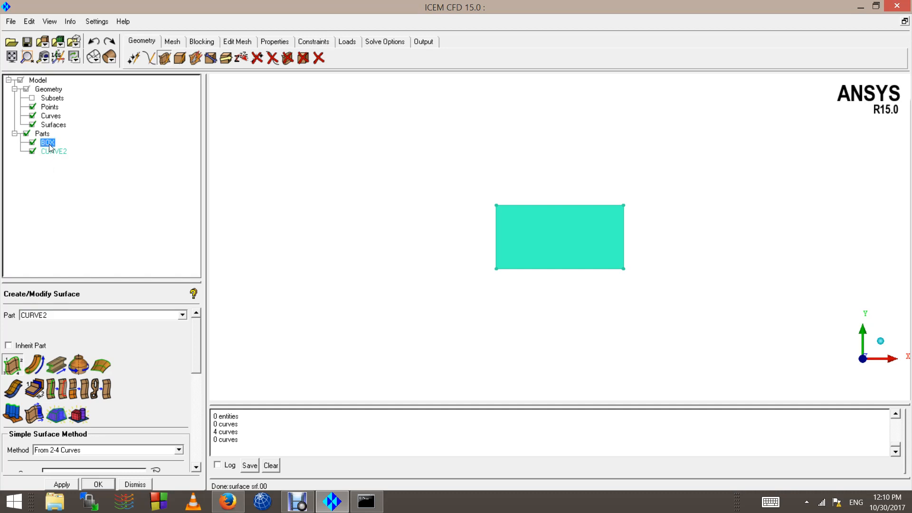
{"action": "scroll", "coordinate": [595, 264], "scroll_direction": "up", "scroll_amount": 3}
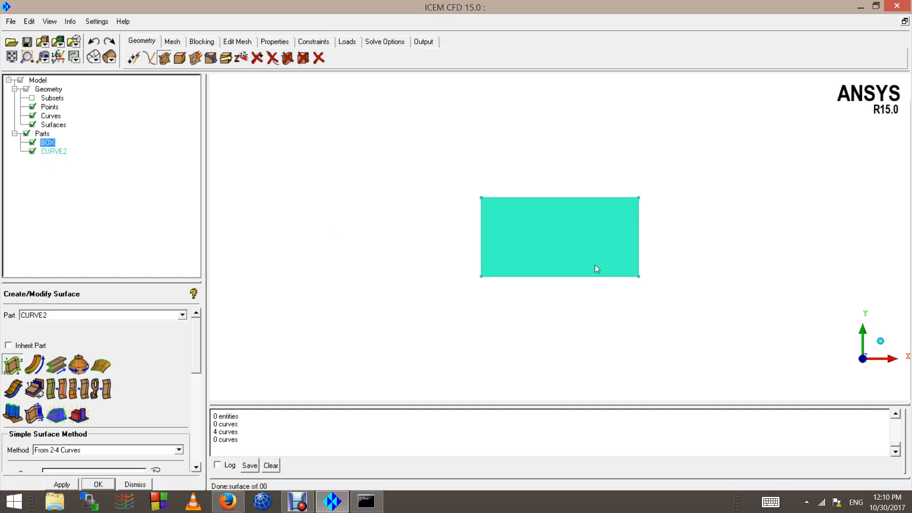
{"action": "right_click", "coordinate": [49, 145]}
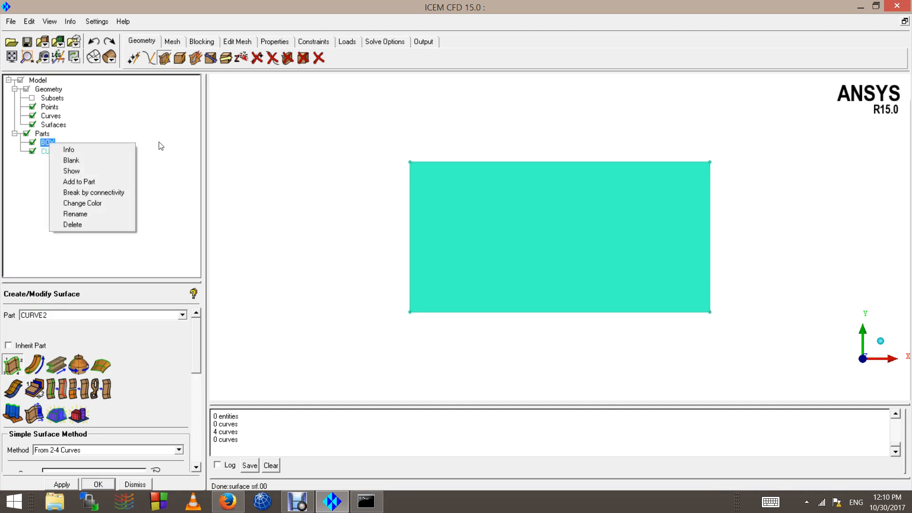
{"action": "left_click", "coordinate": [107, 181]}
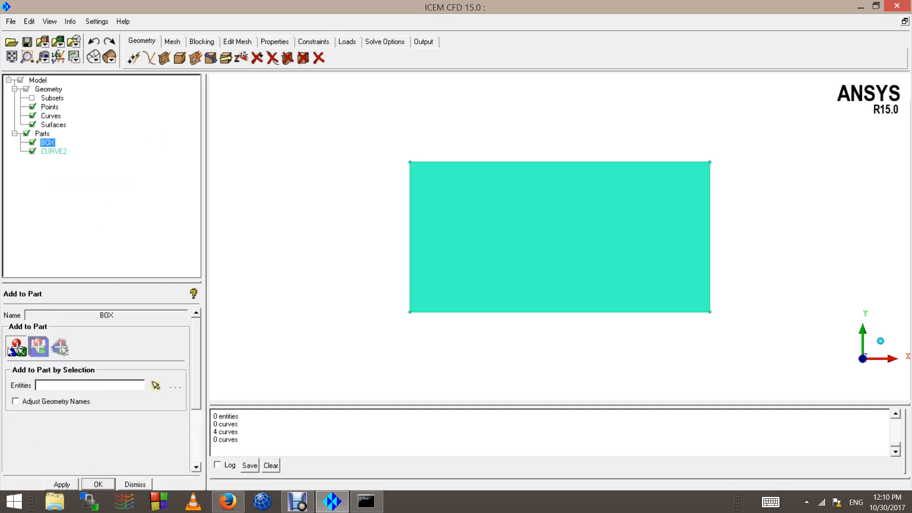
{"action": "left_click", "coordinate": [16, 351]}
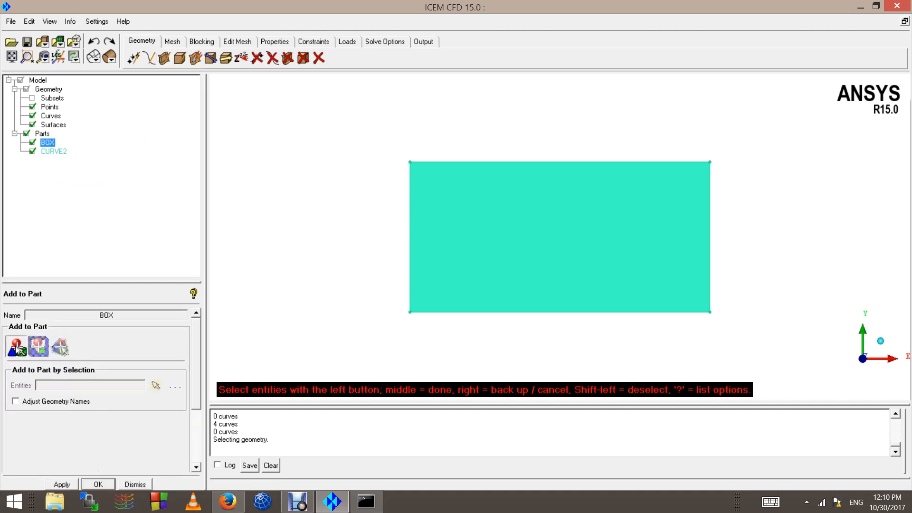
{"action": "scroll", "coordinate": [511, 191], "scroll_direction": "down", "scroll_amount": 4}
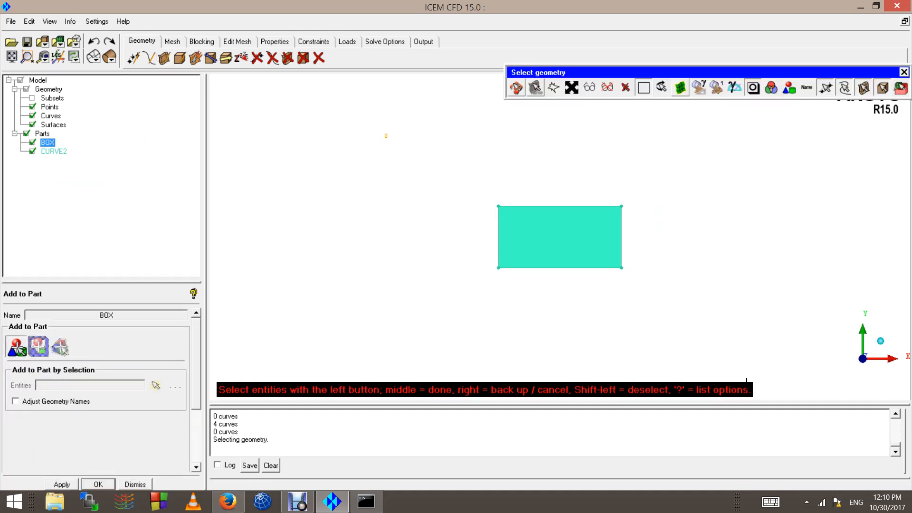
{"action": "left_click_drag", "start_coordinate": [386, 136], "coordinate": [734, 342]}
{"action": "scroll", "coordinate": [481, 163], "scroll_direction": "up", "scroll_amount": 3}
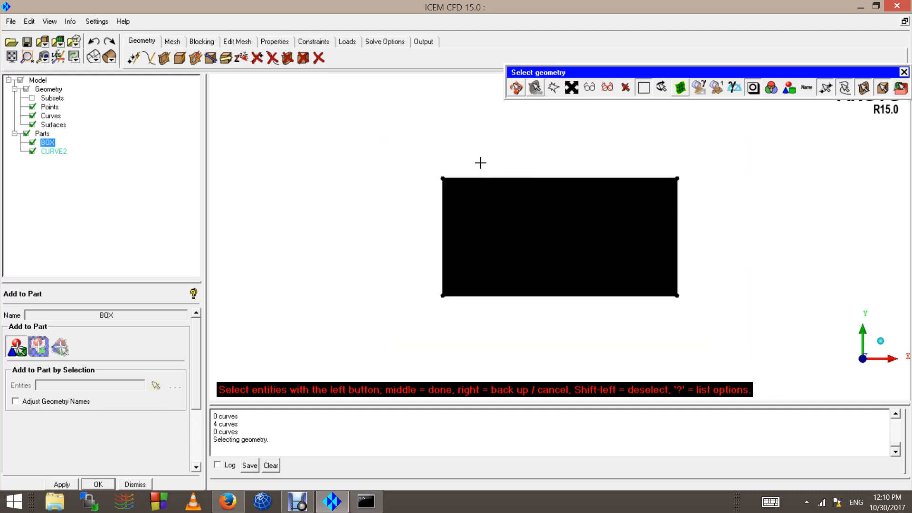
{"action": "middle_click", "coordinate": [482, 160]}
{"action": "middle_click", "coordinate": [480, 161]}
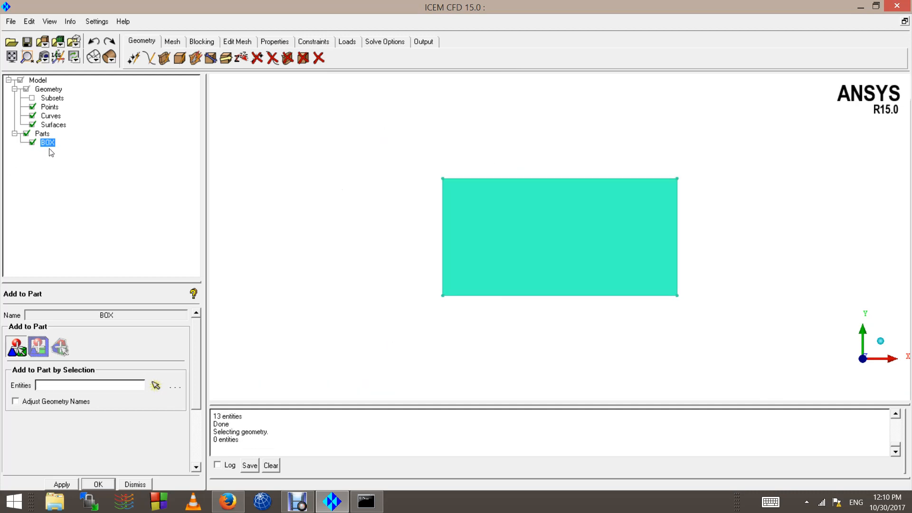
Step: Hide and show the part BOX to check which geometry it contains, leaving it visible
{"action": "left_click", "coordinate": [33, 142]}
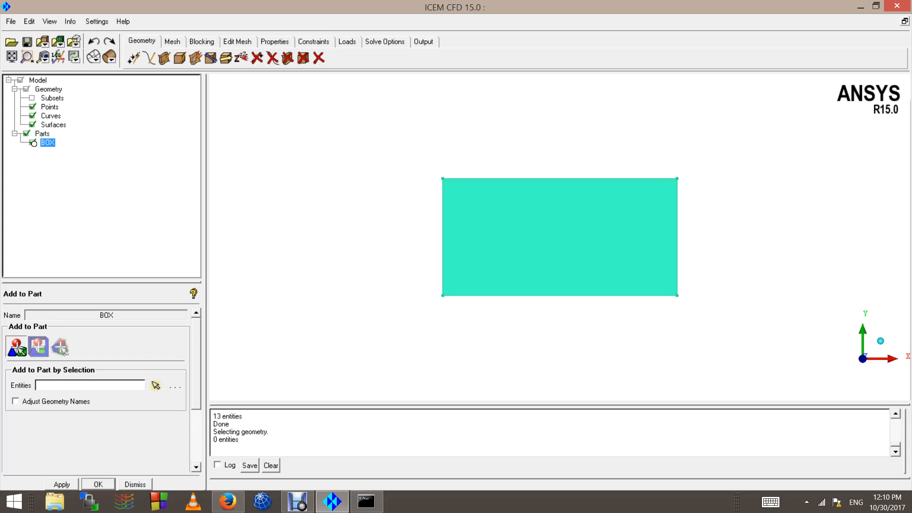
{"action": "left_click", "coordinate": [33, 143]}
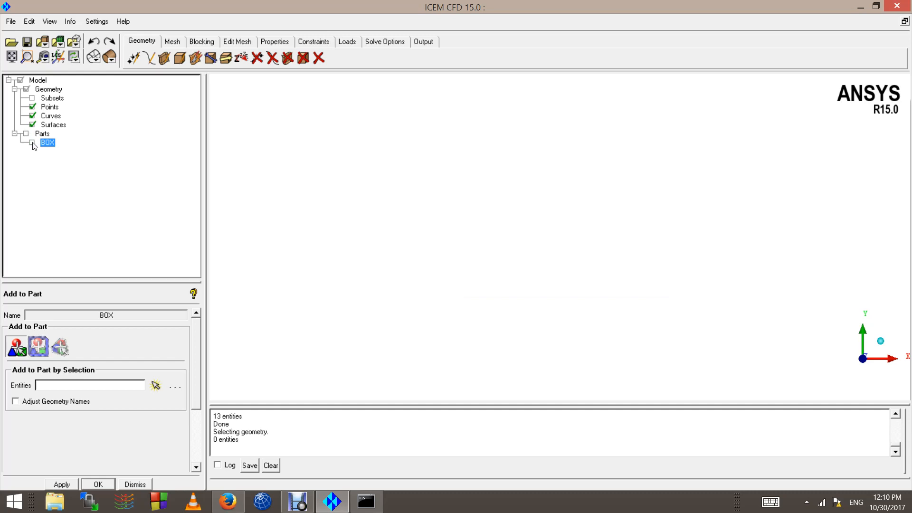
{"action": "left_click", "coordinate": [33, 142]}
{"action": "left_click", "coordinate": [33, 143]}
{"action": "left_click", "coordinate": [33, 142]}
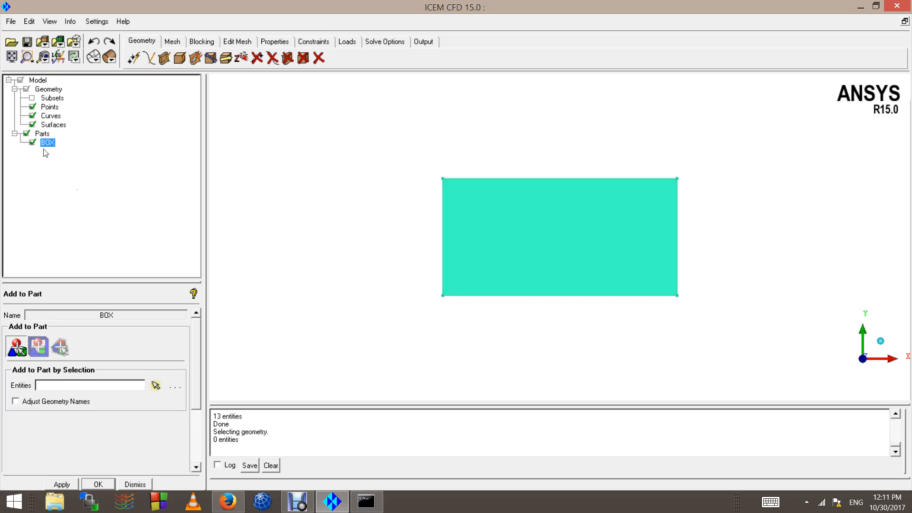
{"action": "scroll", "coordinate": [601, 254], "scroll_direction": "down", "scroll_amount": 3}
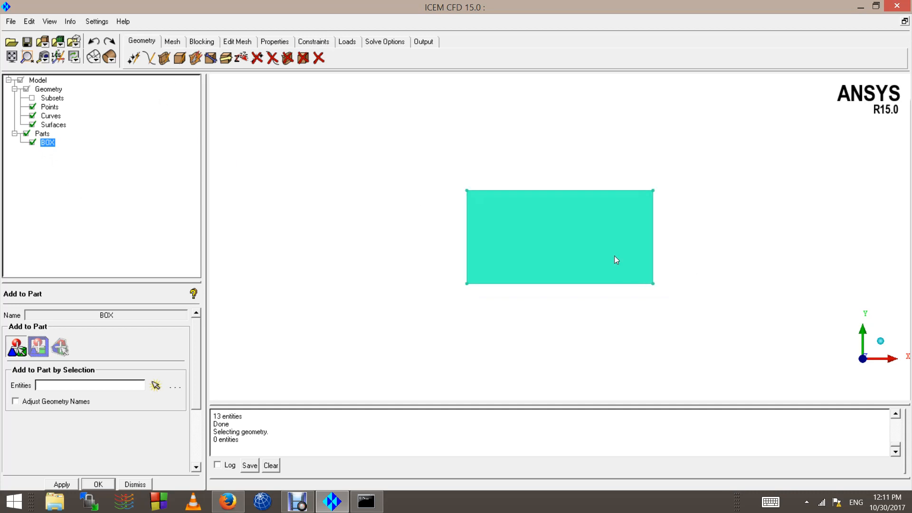
Step: Change the colour of the part BOX to a dark green
{"action": "scroll", "coordinate": [467, 225], "scroll_direction": "up", "scroll_amount": 3}
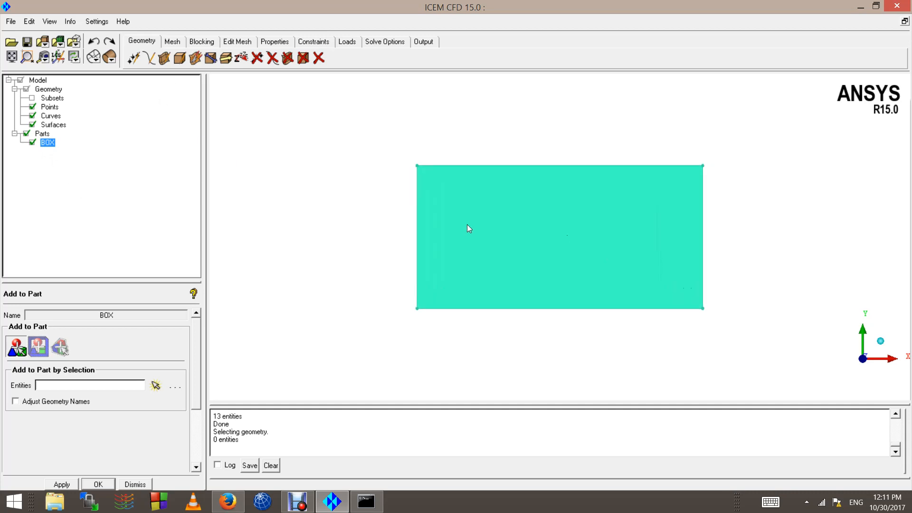
{"action": "right_click", "coordinate": [53, 145]}
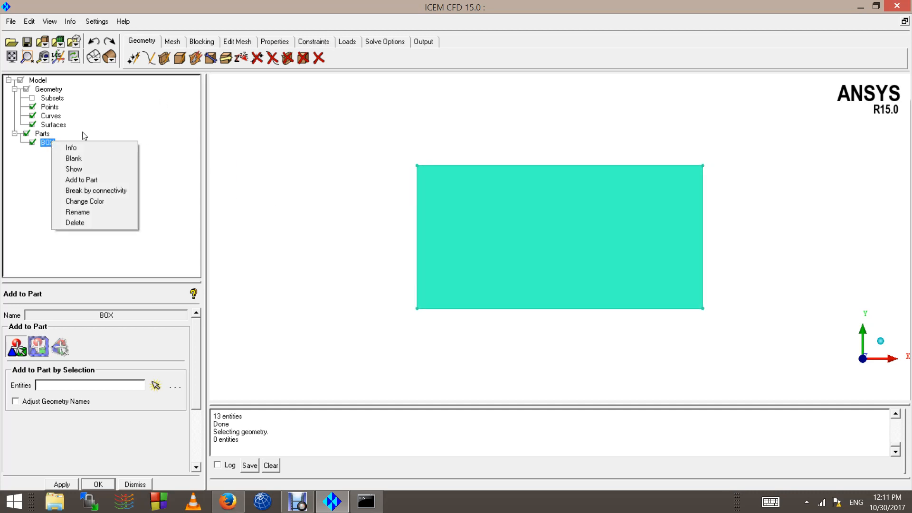
{"action": "left_click", "coordinate": [98, 202]}
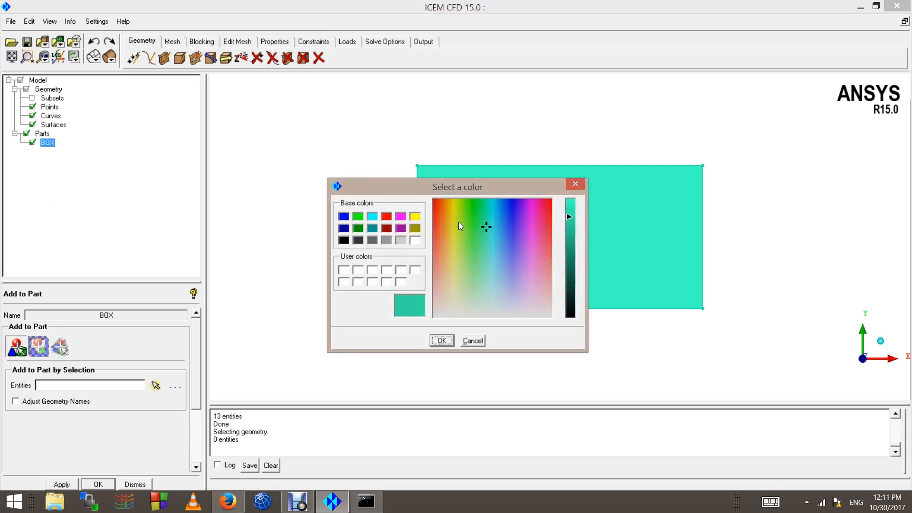
{"action": "left_click_drag", "start_coordinate": [480, 259], "coordinate": [468, 283]}
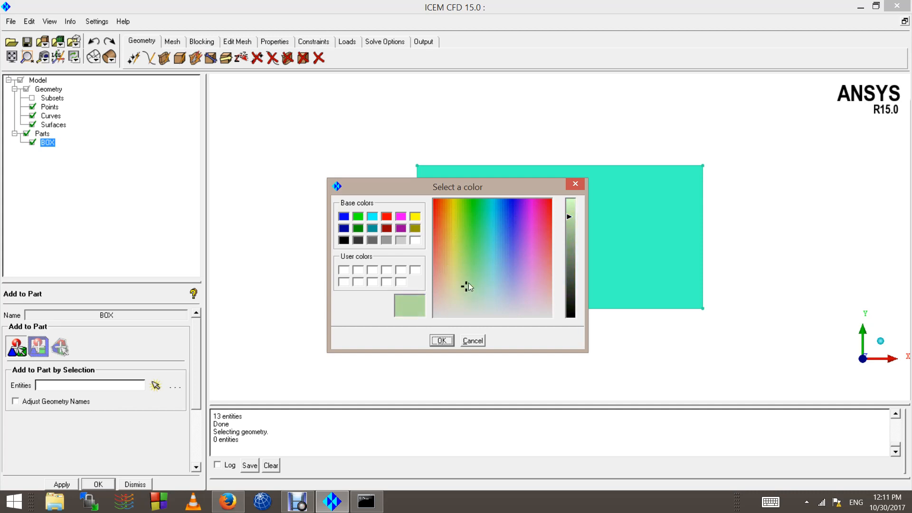
{"action": "left_click", "coordinate": [570, 285]}
{"action": "left_click", "coordinate": [452, 340]}
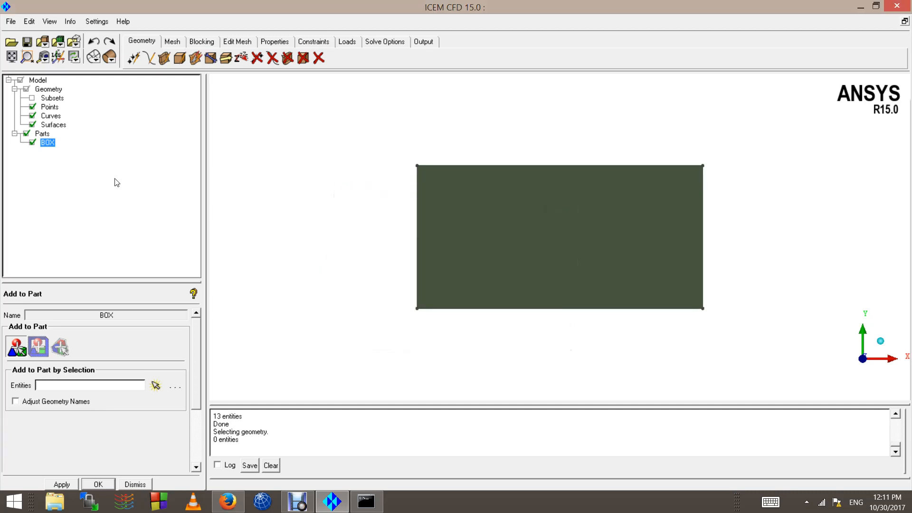
Step: Change the colour of the part BOX to a dark brown
{"action": "right_click", "coordinate": [46, 142]}
{"action": "left_click", "coordinate": [85, 199]}
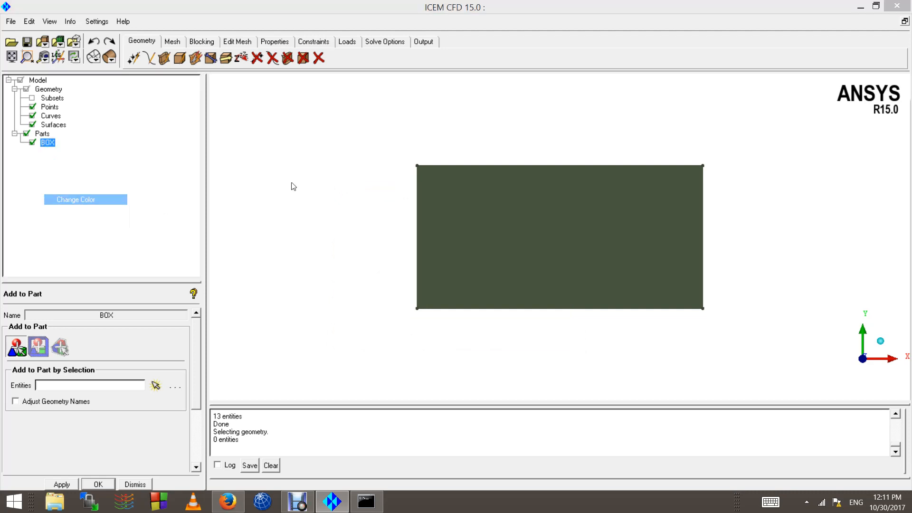
{"action": "left_click", "coordinate": [440, 215]}
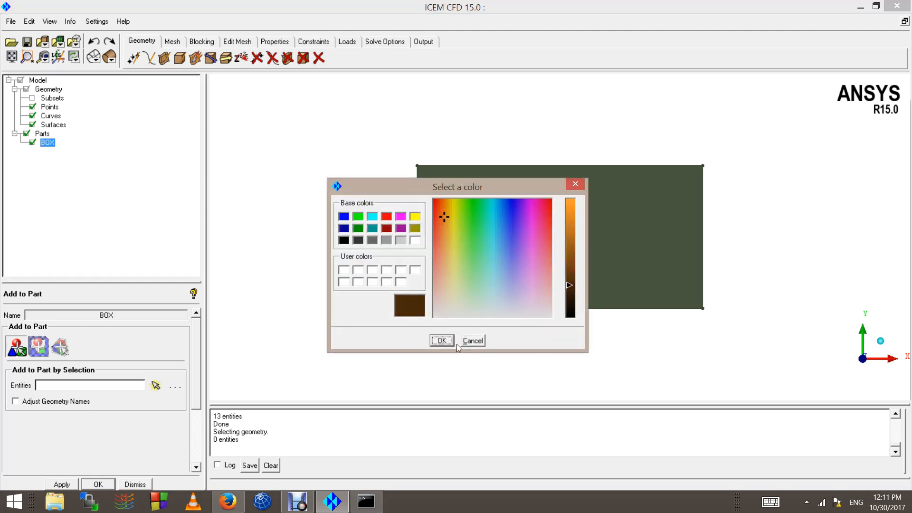
{"action": "left_click", "coordinate": [442, 340]}
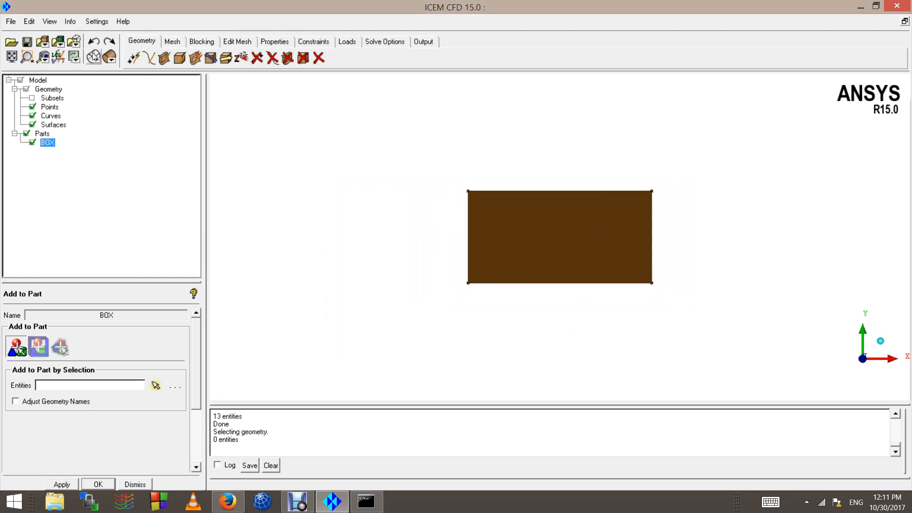
Step: Display the rectangle in wireframe and inspect its edges and surface lines at different magnifications
{"action": "left_click", "coordinate": [94, 56]}
{"action": "scroll", "coordinate": [642, 269], "scroll_direction": "up", "scroll_amount": 3}
{"action": "scroll", "coordinate": [635, 275], "scroll_direction": "down", "scroll_amount": 3}
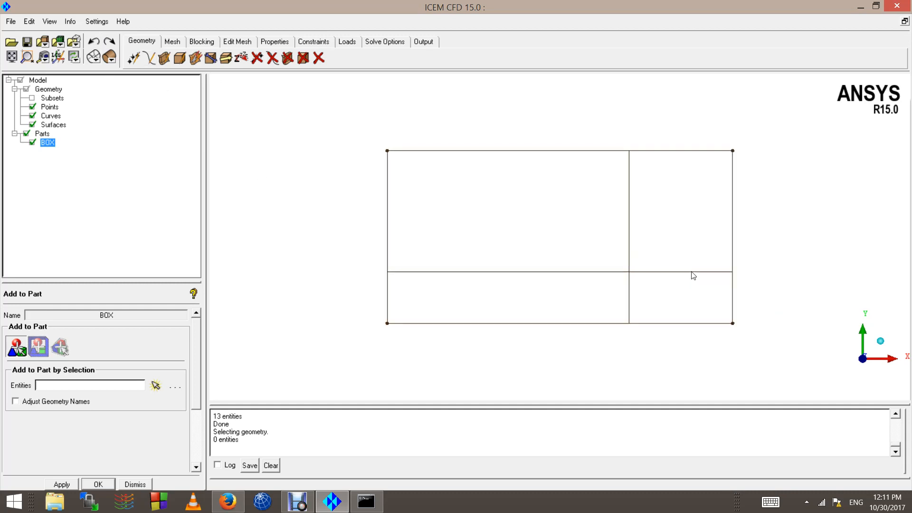
{"action": "scroll", "coordinate": [757, 269], "scroll_direction": "up", "scroll_amount": 2}
{"action": "scroll", "coordinate": [743, 261], "scroll_direction": "up", "scroll_amount": 2}
{"action": "scroll", "coordinate": [648, 293], "scroll_direction": "down", "scroll_amount": 3}
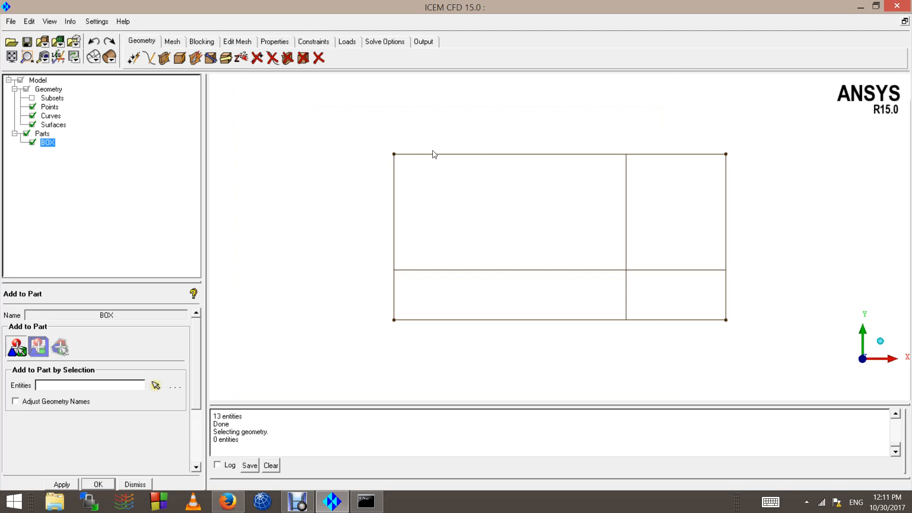
{"action": "scroll", "coordinate": [464, 264], "scroll_direction": "down", "scroll_amount": 4}
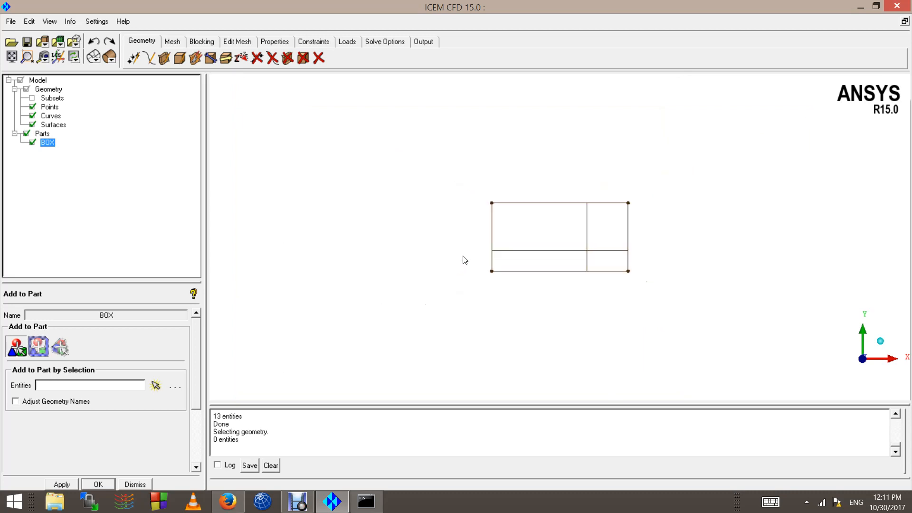
{"action": "scroll", "coordinate": [577, 248], "scroll_direction": "up", "scroll_amount": 2}
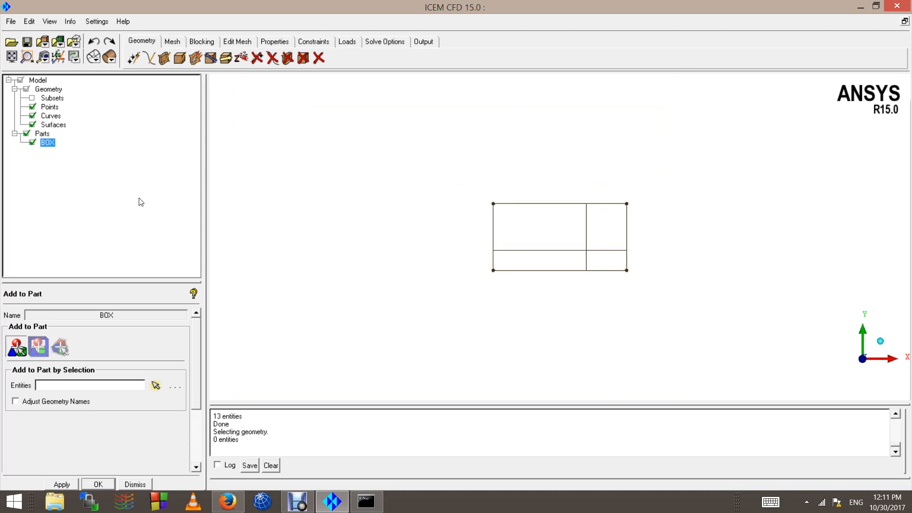
Step: Examine the available methods for Segment/Trim Surface, keeping By Curve and segmenting nothing
{"action": "left_click", "coordinate": [167, 58]}
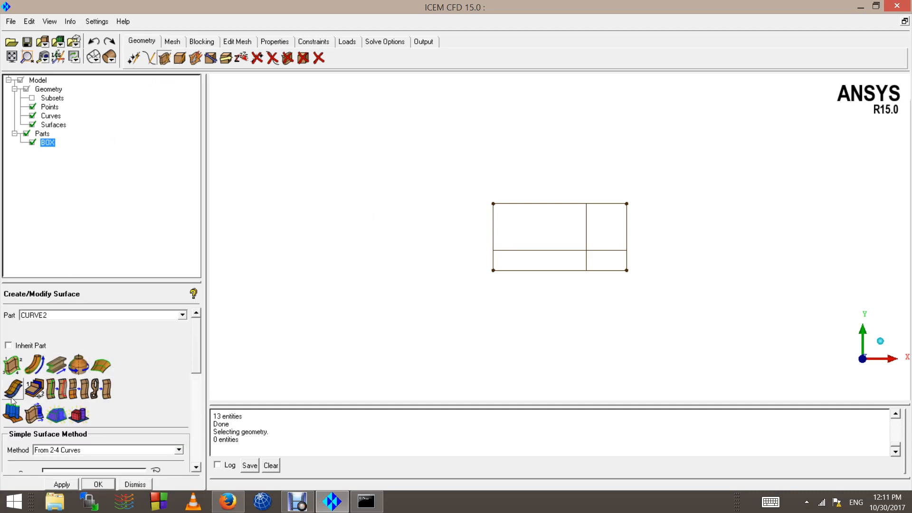
{"action": "left_click", "coordinate": [56, 392]}
{"action": "scroll", "coordinate": [556, 256], "scroll_direction": "up", "scroll_amount": 2}
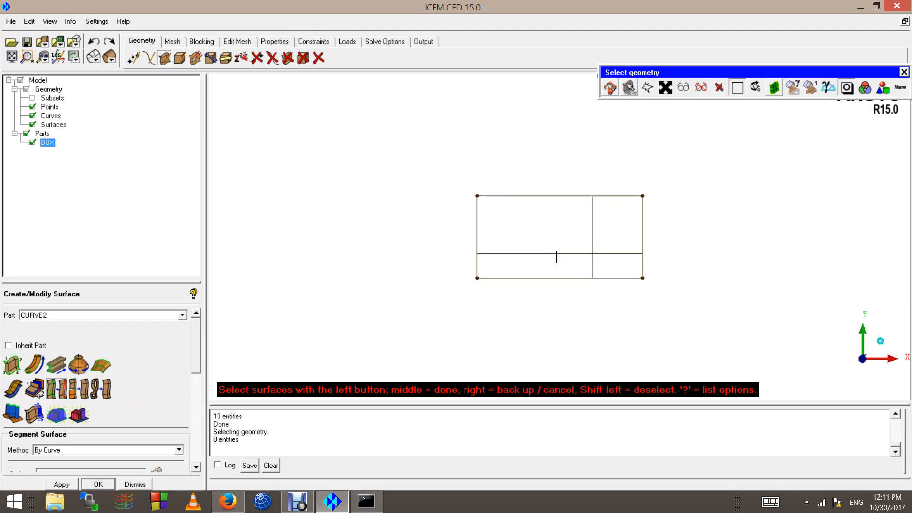
{"action": "scroll", "coordinate": [202, 375], "scroll_direction": "down", "scroll_amount": 3}
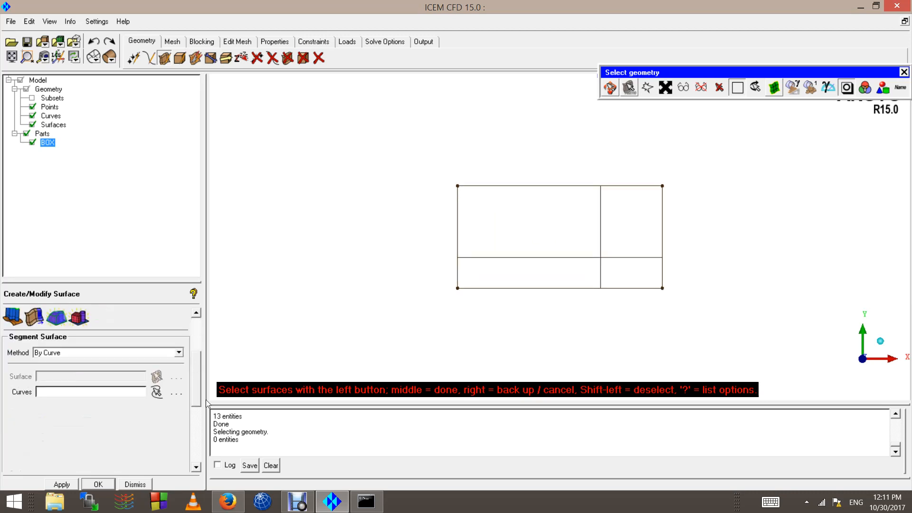
{"action": "left_click", "coordinate": [179, 352]}
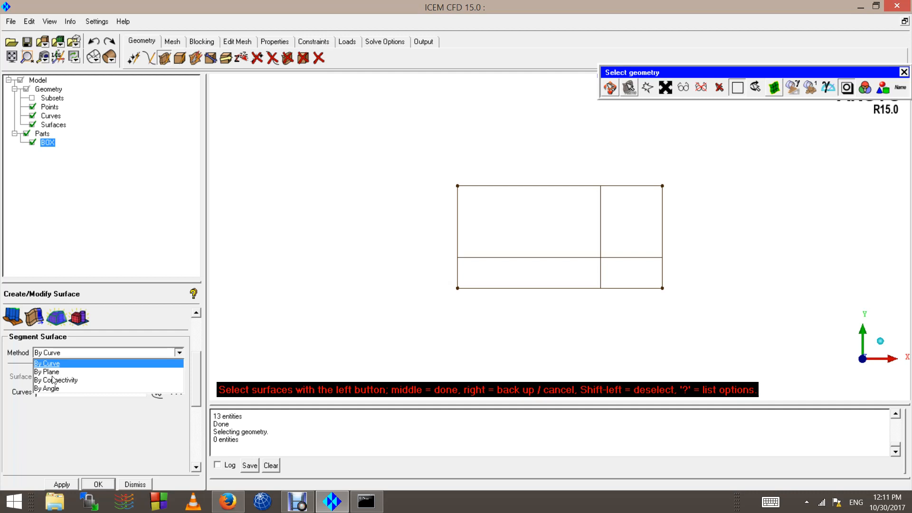
{"action": "left_click", "coordinate": [62, 365]}
{"action": "scroll", "coordinate": [564, 243], "scroll_direction": "down", "scroll_amount": 1}
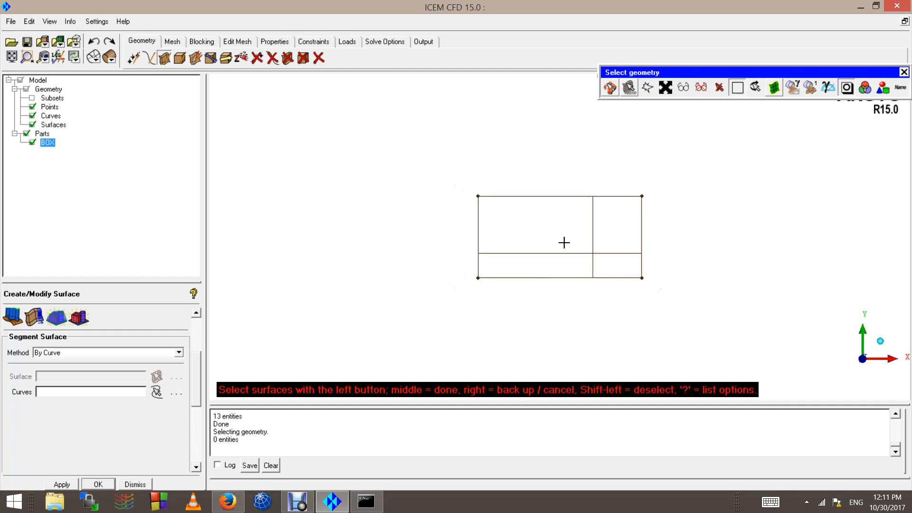
{"action": "middle_click", "coordinate": [628, 249]}
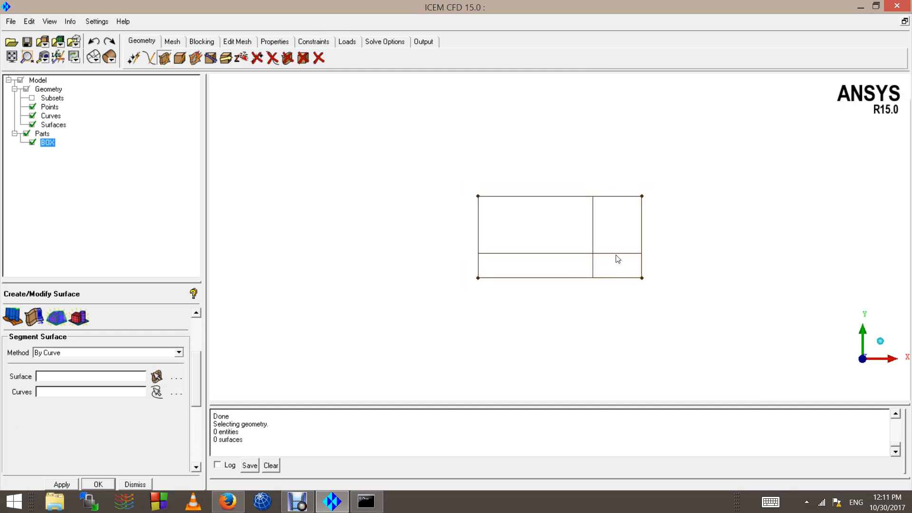
{"action": "scroll", "coordinate": [528, 291], "scroll_direction": "down", "scroll_amount": 1}
Step: Create a screen-selected point near the middle of the rectangle's upper edge in the part CURVE2
{"action": "left_click", "coordinate": [150, 58]}
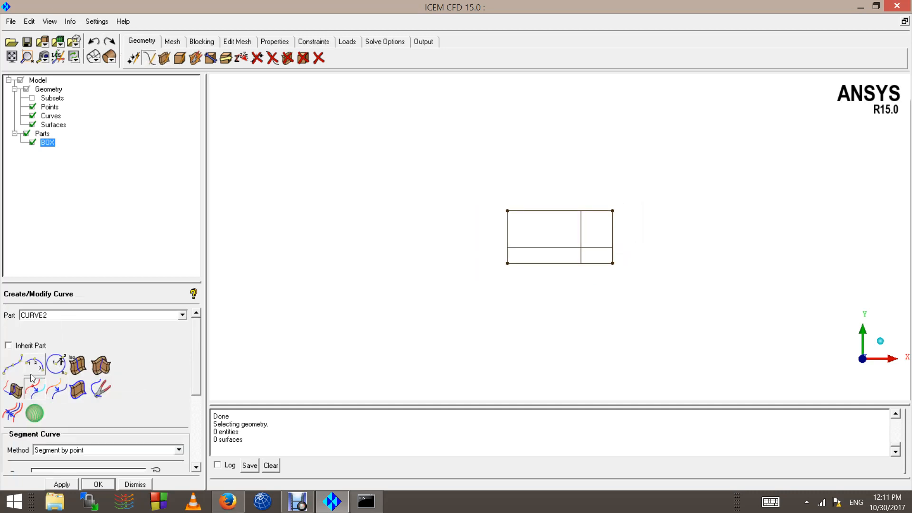
{"action": "left_click", "coordinate": [133, 58]}
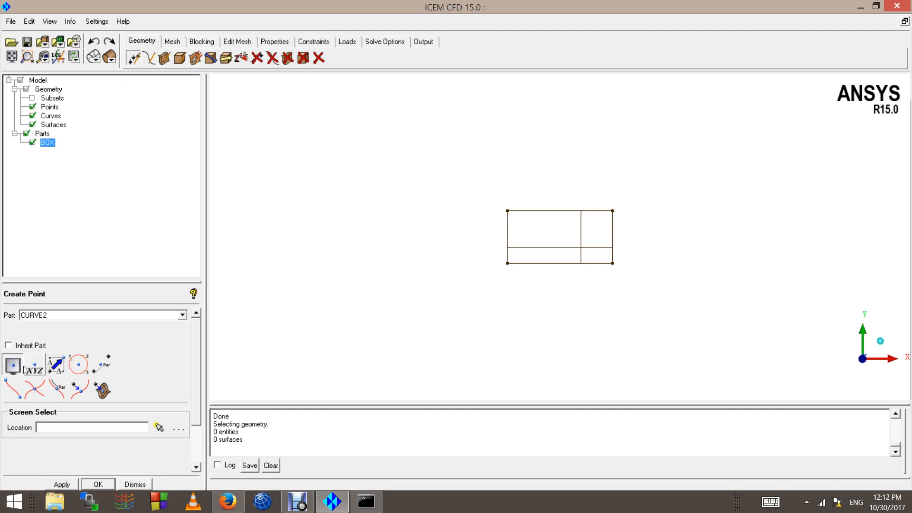
{"action": "left_click", "coordinate": [7, 368]}
{"action": "scroll", "coordinate": [560, 195], "scroll_direction": "up", "scroll_amount": 2}
{"action": "left_click", "coordinate": [560, 194]}
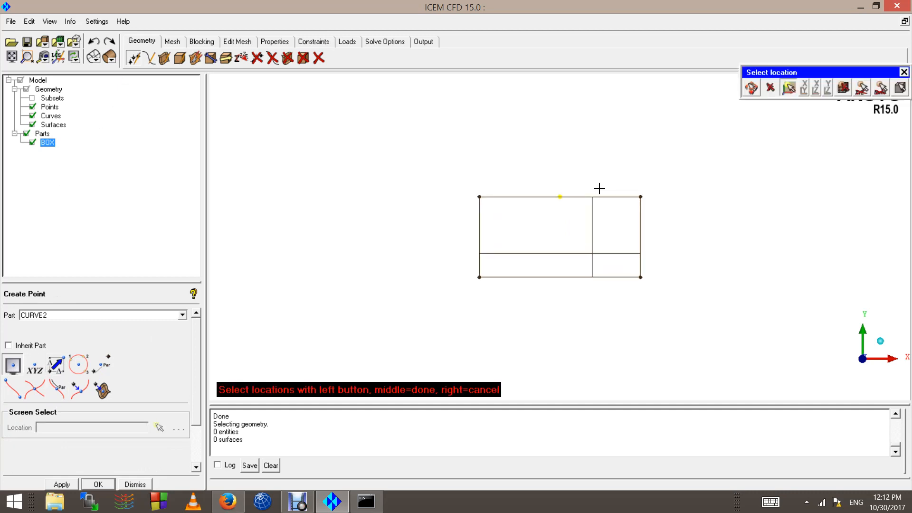
{"action": "scroll", "coordinate": [599, 189], "scroll_direction": "up", "scroll_amount": 2}
{"action": "middle_click", "coordinate": [559, 184]}
{"action": "middle_click", "coordinate": [547, 194]}
{"action": "scroll", "coordinate": [560, 175], "scroll_direction": "down", "scroll_amount": 1}
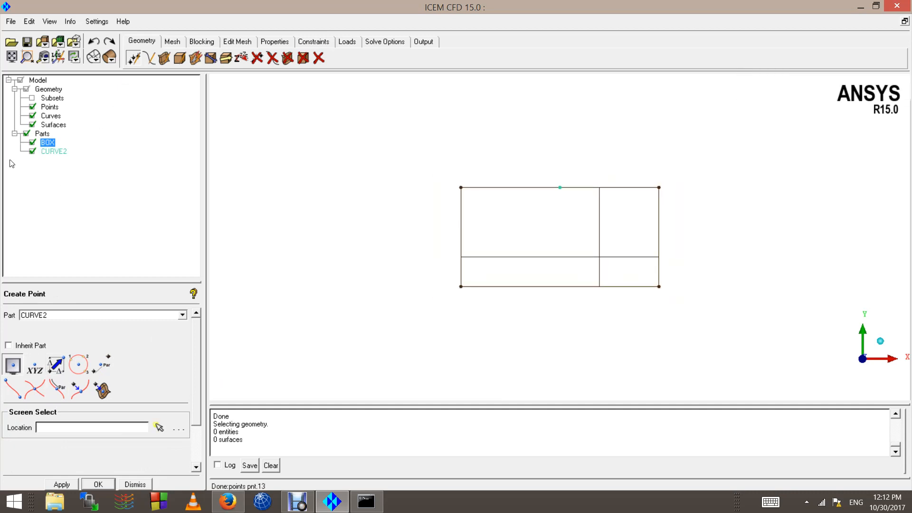
Step: Hide the surfaces and undo the creation of the point on the upper edge
{"action": "left_click", "coordinate": [31, 124]}
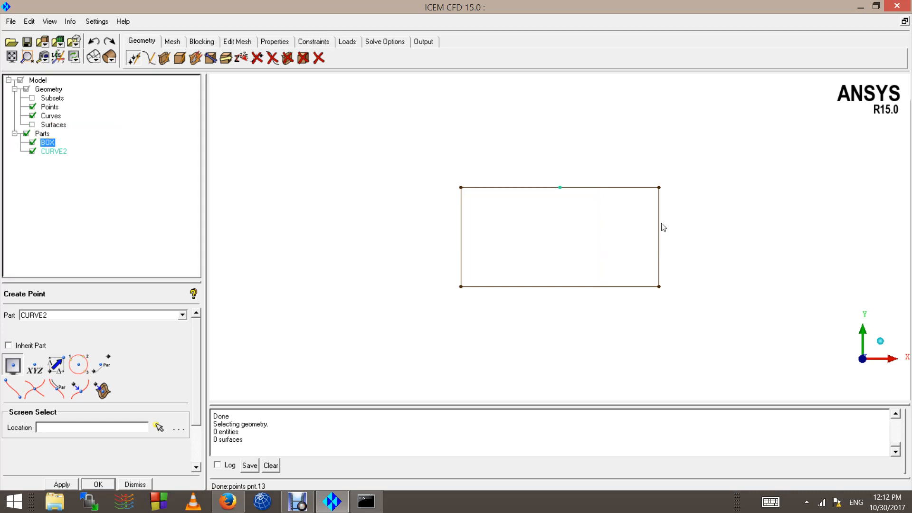
{"action": "scroll", "coordinate": [558, 141], "scroll_direction": "up", "scroll_amount": 2}
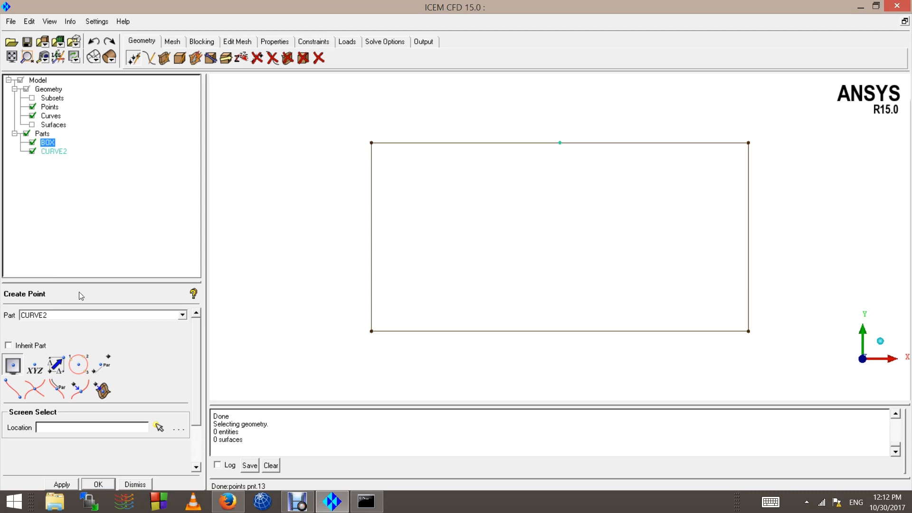
{"action": "left_click", "coordinate": [94, 42]}
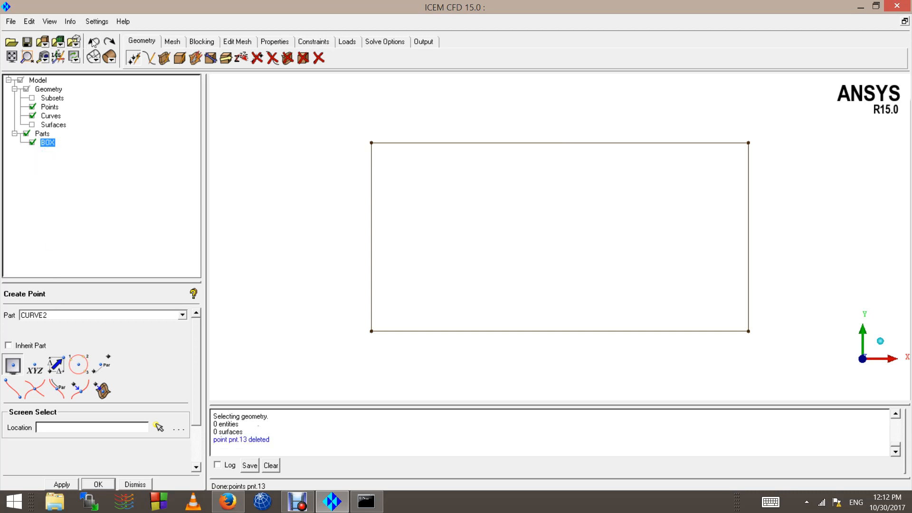
Step: Create a screen-selected point near the middle of the rectangle's upper edge in the part BOX
{"action": "left_click", "coordinate": [182, 315]}
{"action": "left_click", "coordinate": [40, 335]}
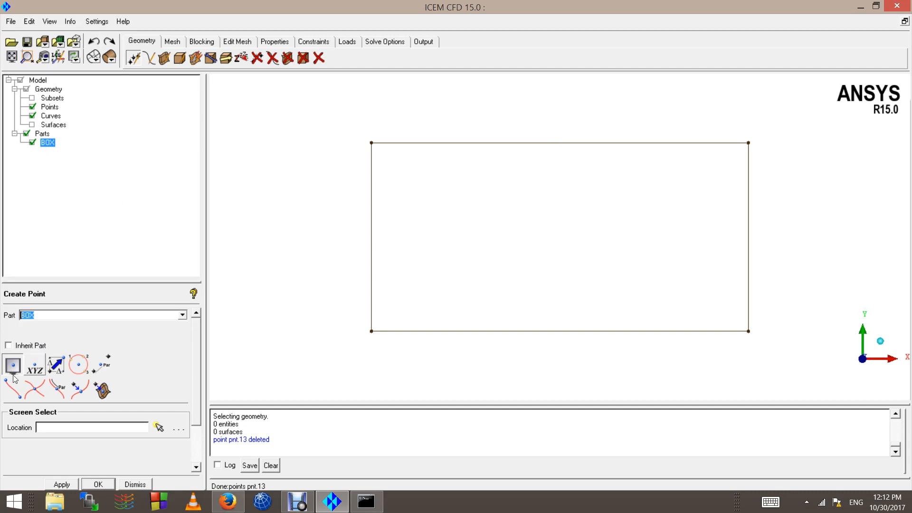
{"action": "left_click", "coordinate": [13, 365]}
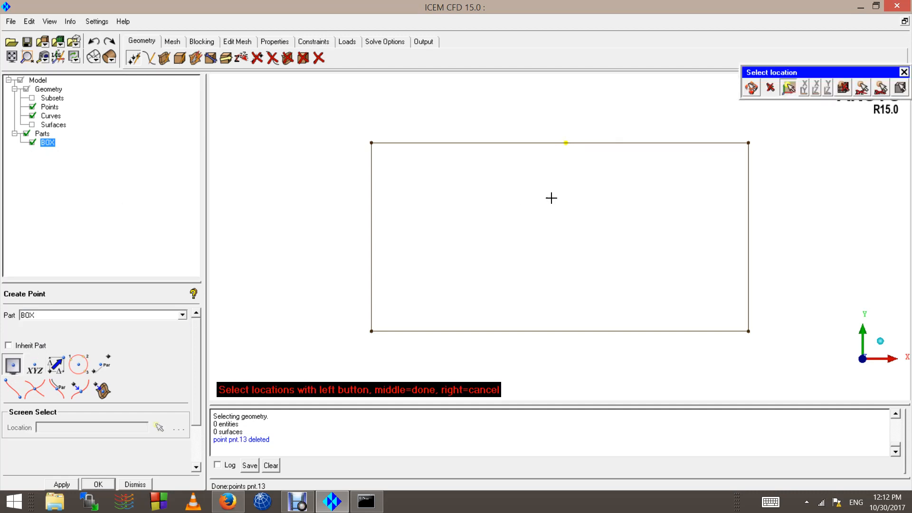
{"action": "scroll", "coordinate": [534, 214], "scroll_direction": "down", "scroll_amount": 3}
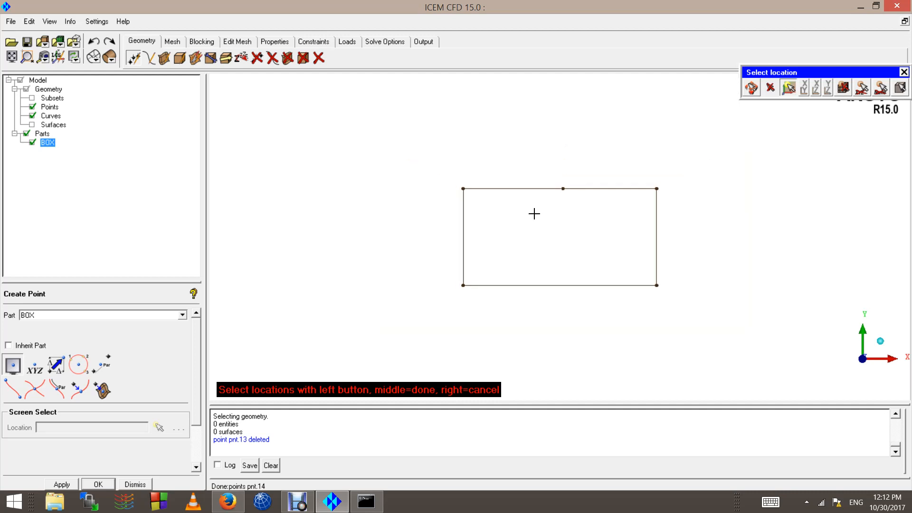
{"action": "scroll", "coordinate": [553, 201], "scroll_direction": "up", "scroll_amount": 3}
{"action": "middle_click", "coordinate": [553, 200]}
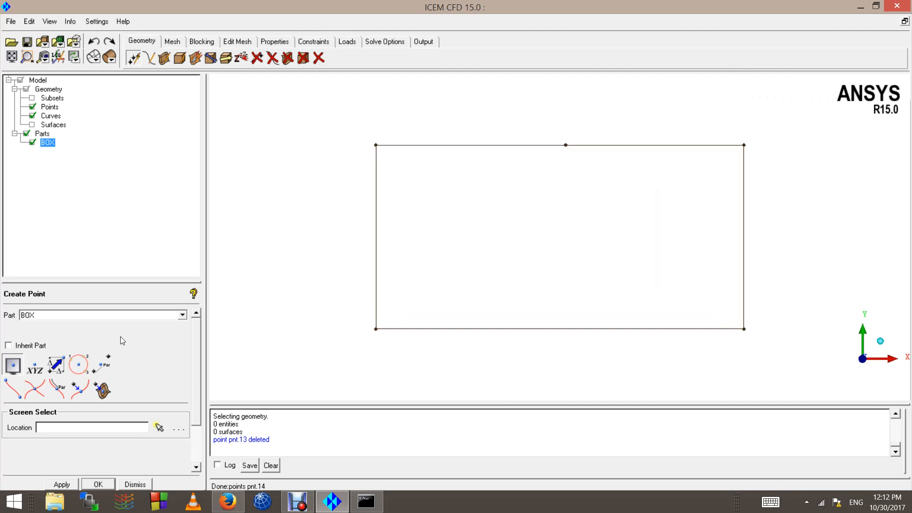
Step: Segment the rectangle's upper curve at its middle point using the Segment by point method
{"action": "left_click", "coordinate": [150, 59]}
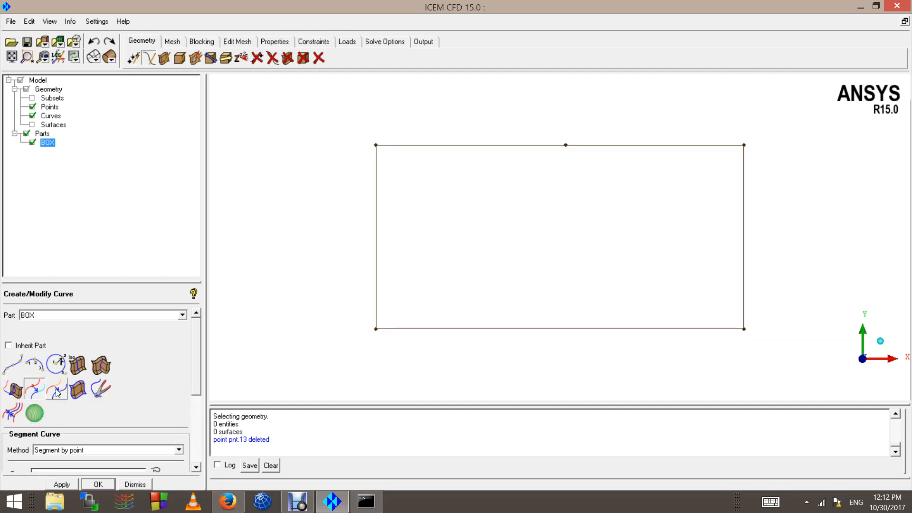
{"action": "left_click", "coordinate": [38, 388]}
{"action": "left_click", "coordinate": [527, 145]}
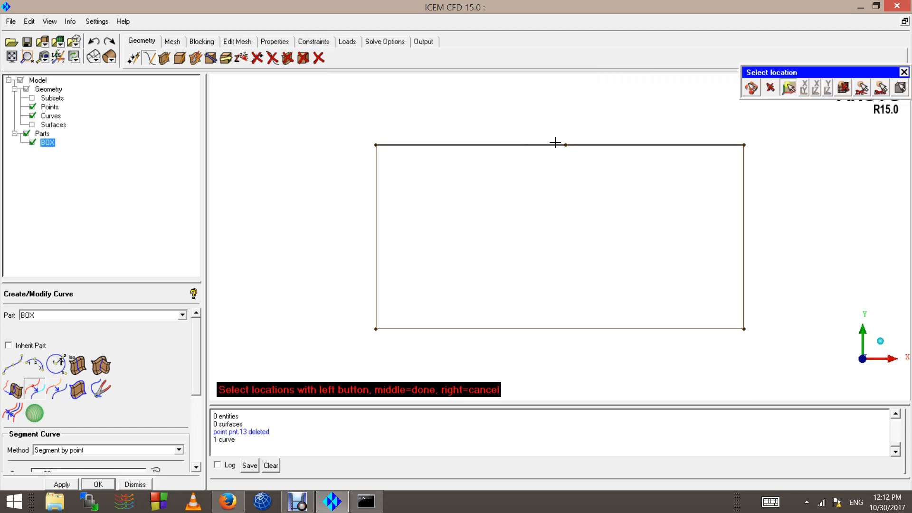
{"action": "left_click", "coordinate": [565, 145]}
{"action": "middle_click", "coordinate": [554, 203]}
{"action": "middle_click", "coordinate": [555, 201]}
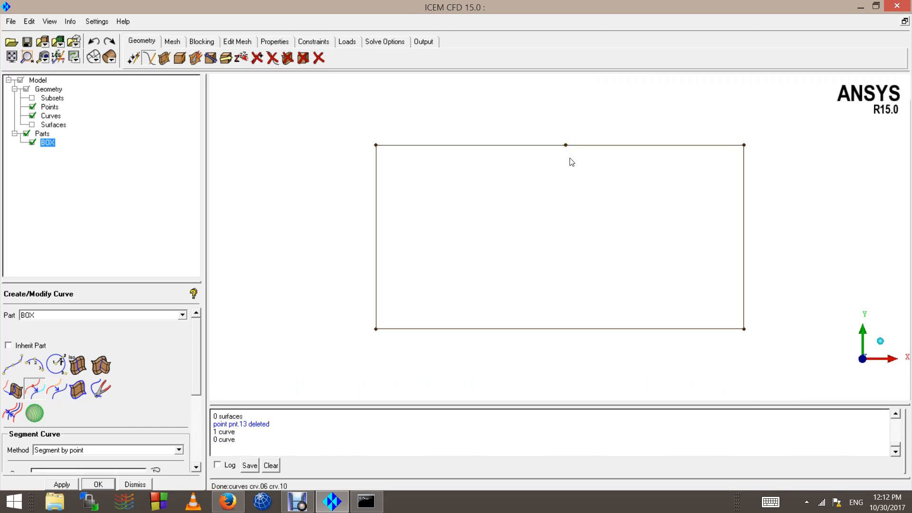
{"action": "scroll", "coordinate": [569, 157], "scroll_direction": "up", "scroll_amount": 3}
{"action": "scroll", "coordinate": [551, 107], "scroll_direction": "down", "scroll_amount": 3}
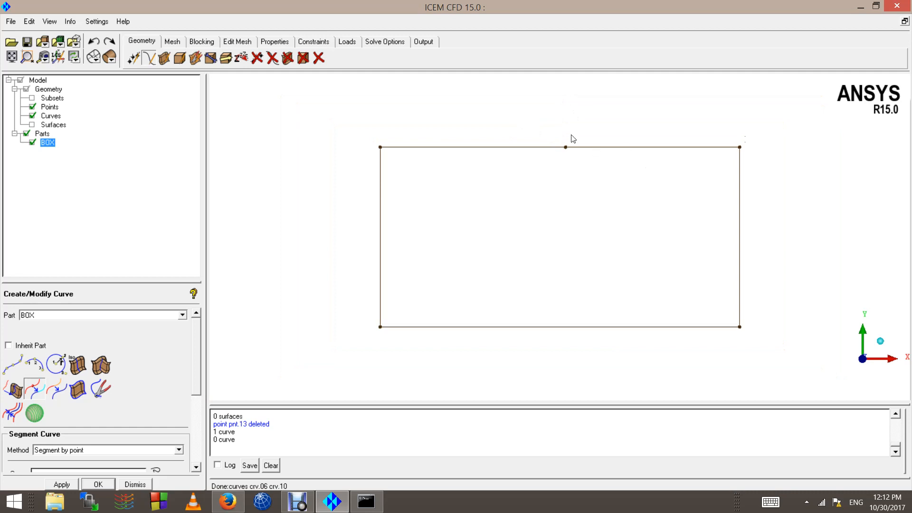
Step: Check the segments of the rectangle's upper curve by picking them for deletion, and cancel without deleting anything
{"action": "left_click", "coordinate": [319, 58]}
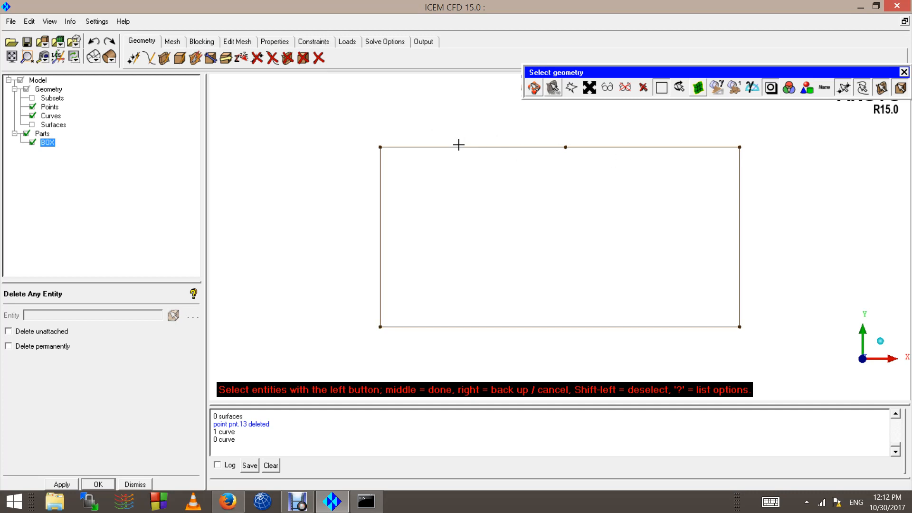
{"action": "left_click", "coordinate": [473, 147]}
{"action": "left_click", "coordinate": [655, 153]}
{"action": "left_click", "coordinate": [448, 151]}
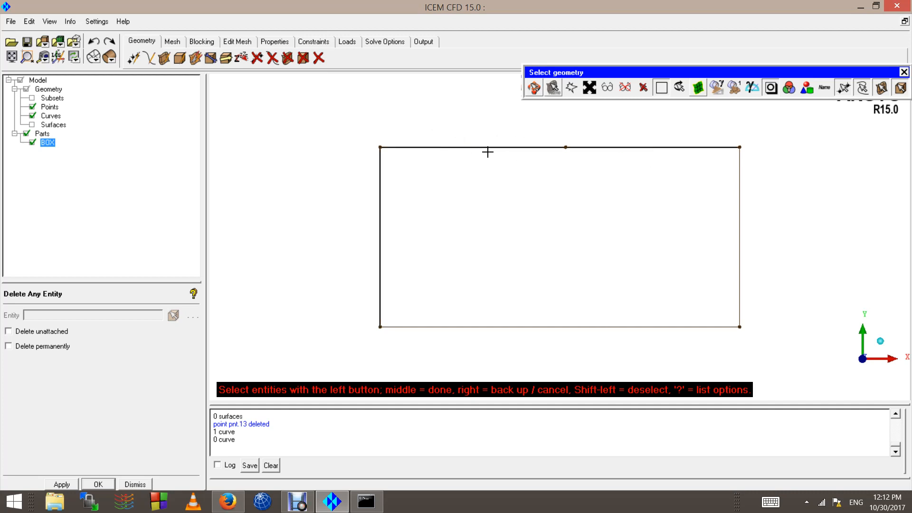
{"action": "right_click", "coordinate": [480, 169]}
{"action": "right_click", "coordinate": [479, 168]}
{"action": "right_click", "coordinate": [479, 168]}
{"action": "right_click", "coordinate": [480, 169]}
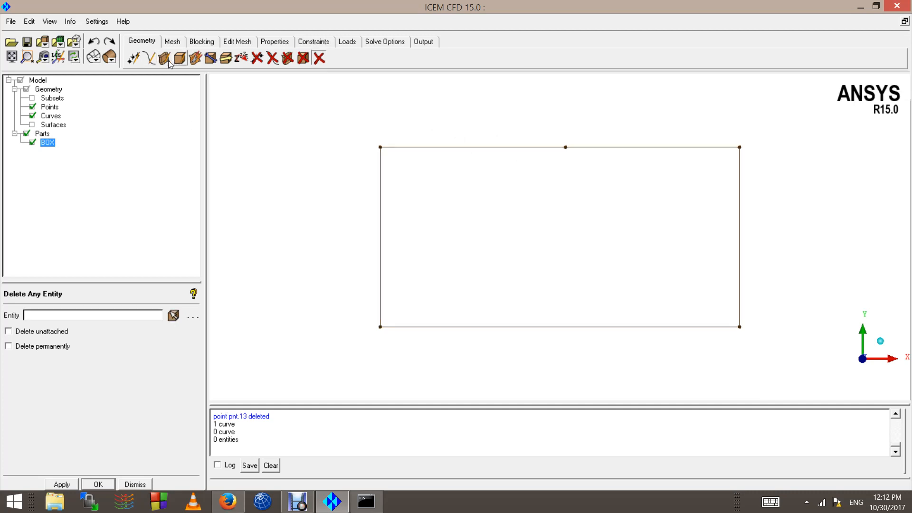
Step: Show the surfaces and try to pick the rectangle's surface for segmenting with the By Curve method
{"action": "left_click", "coordinate": [165, 58]}
{"action": "left_click", "coordinate": [32, 125]}
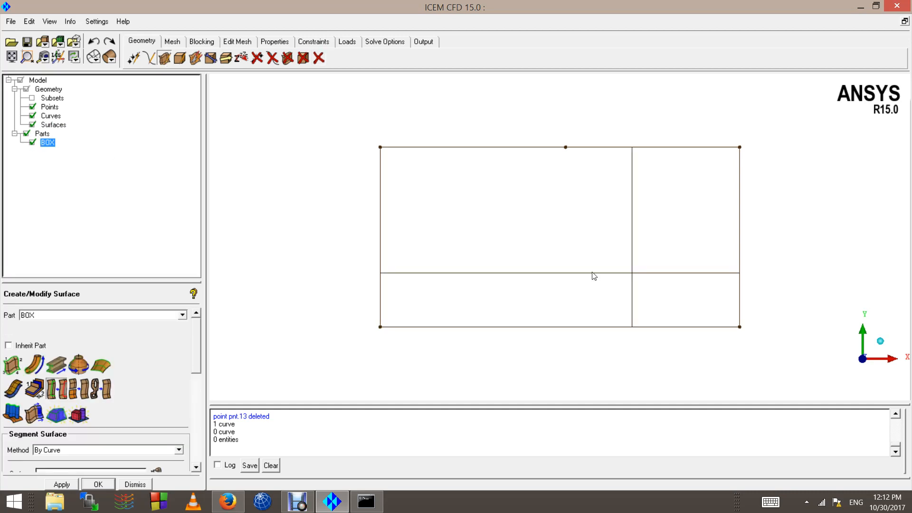
{"action": "scroll", "coordinate": [570, 245], "scroll_direction": "down", "scroll_amount": 2}
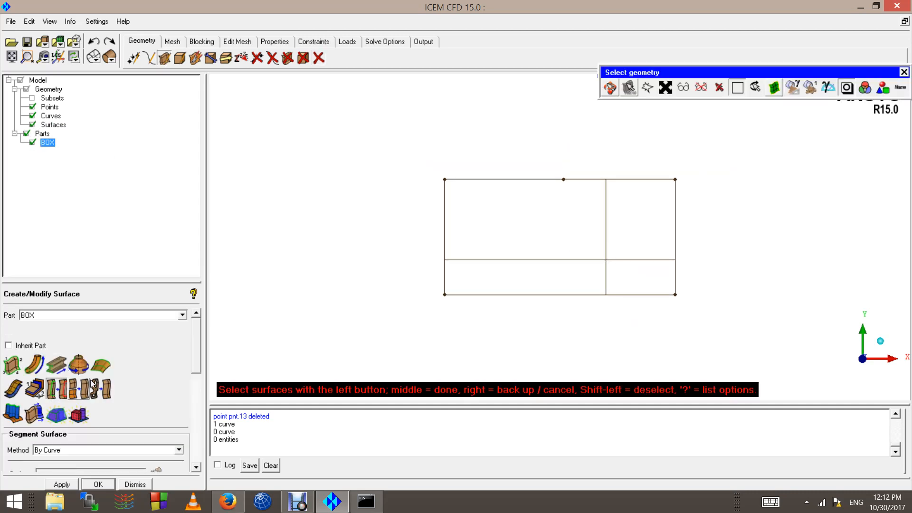
{"action": "scroll", "coordinate": [603, 171], "scroll_direction": "up", "scroll_amount": 2}
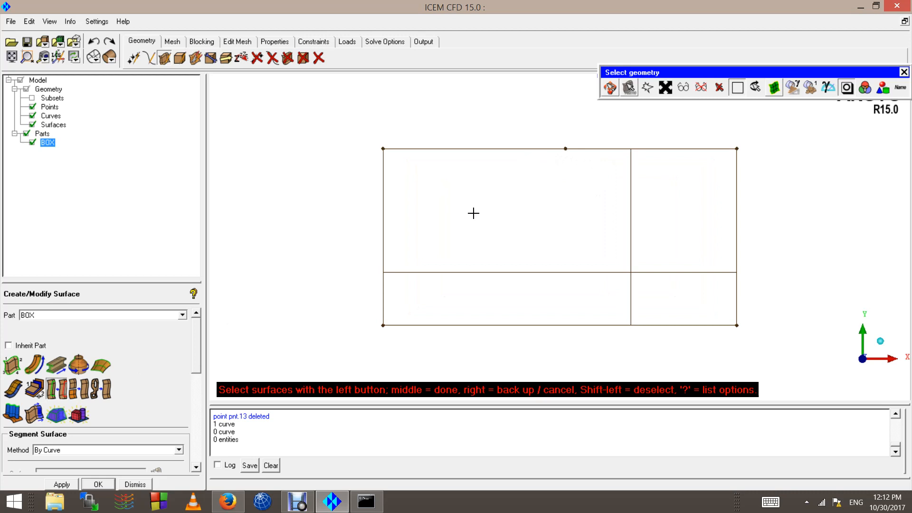
{"action": "left_click", "coordinate": [114, 58]}
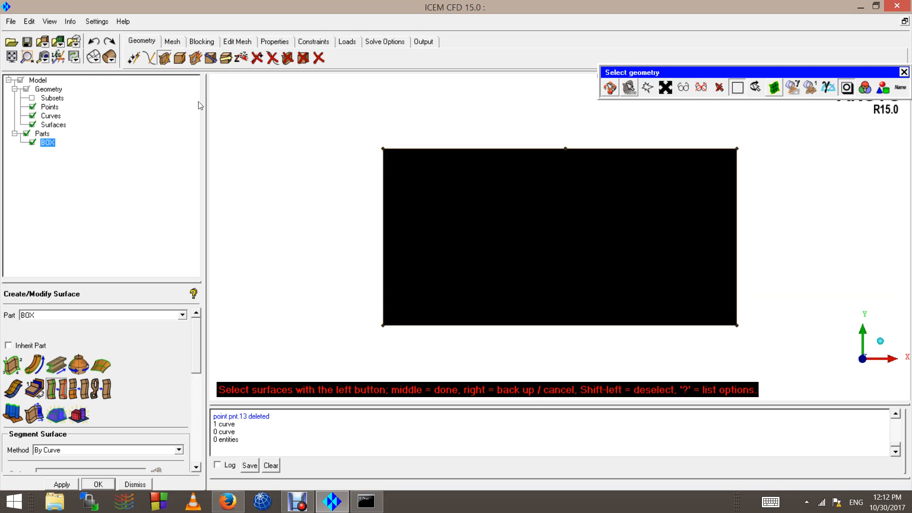
{"action": "left_click", "coordinate": [94, 57]}
{"action": "middle_click", "coordinate": [333, 227]}
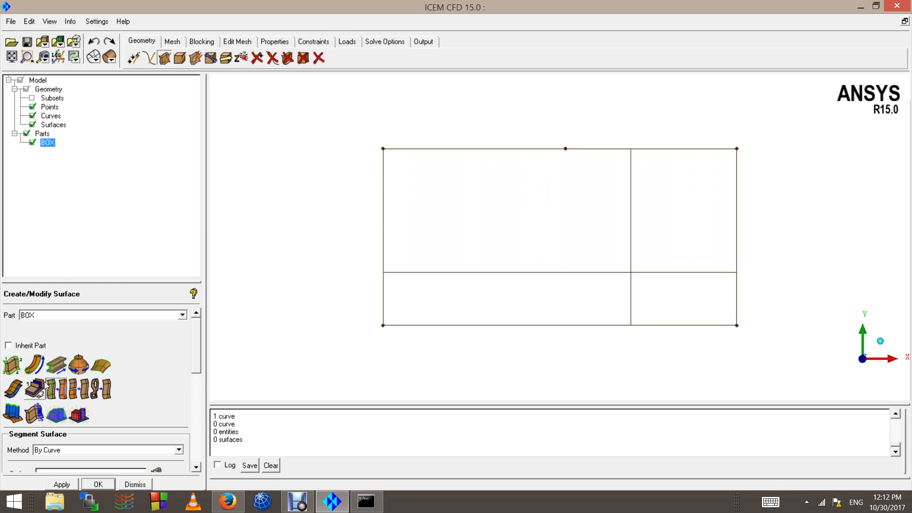
{"action": "left_click", "coordinate": [55, 393]}
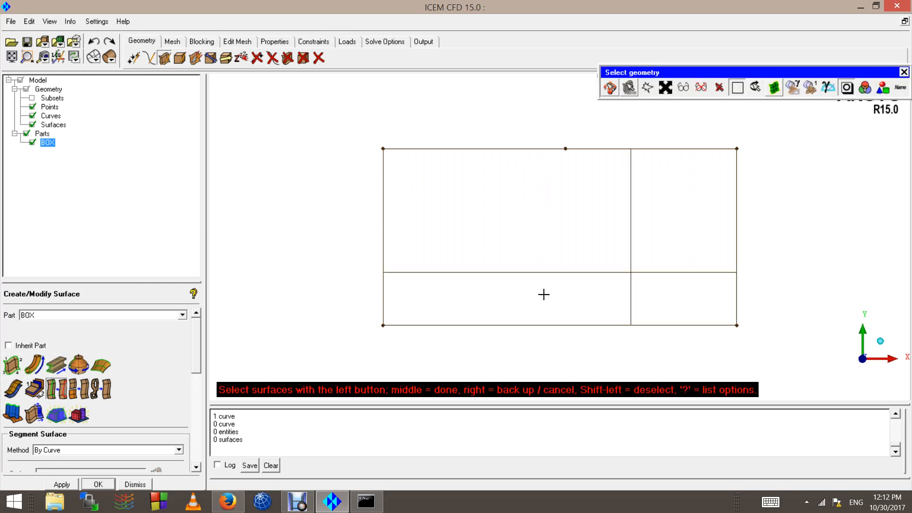
{"action": "scroll", "coordinate": [614, 234], "scroll_direction": "up", "scroll_amount": 2}
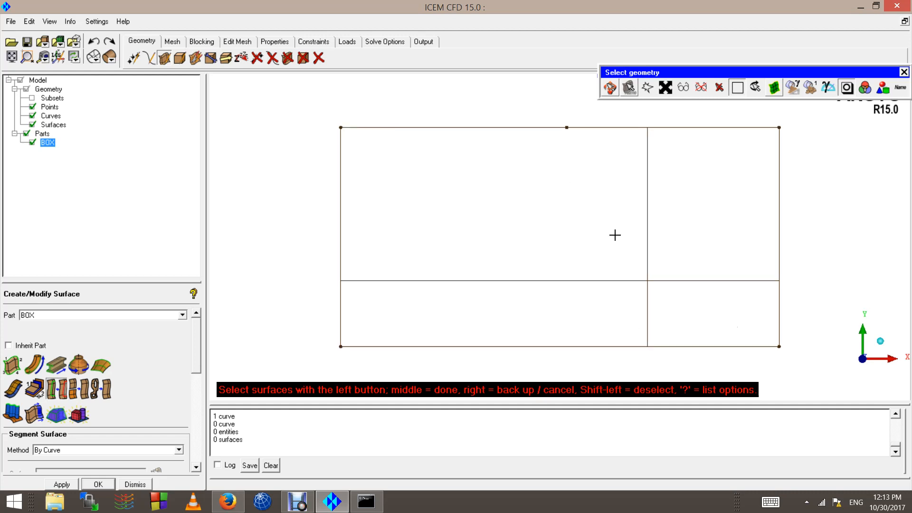
{"action": "scroll", "coordinate": [600, 243], "scroll_direction": "down", "scroll_amount": 2}
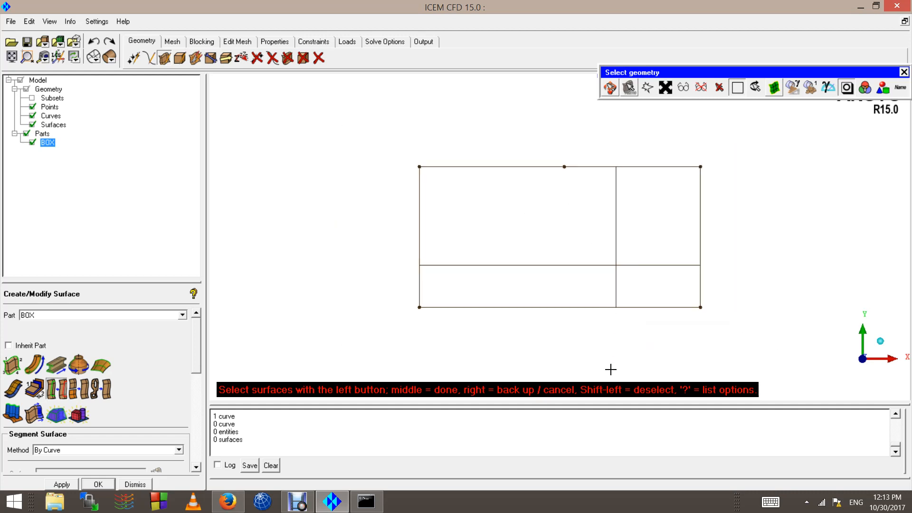
{"action": "scroll", "coordinate": [631, 261], "scroll_direction": "up", "scroll_amount": 2}
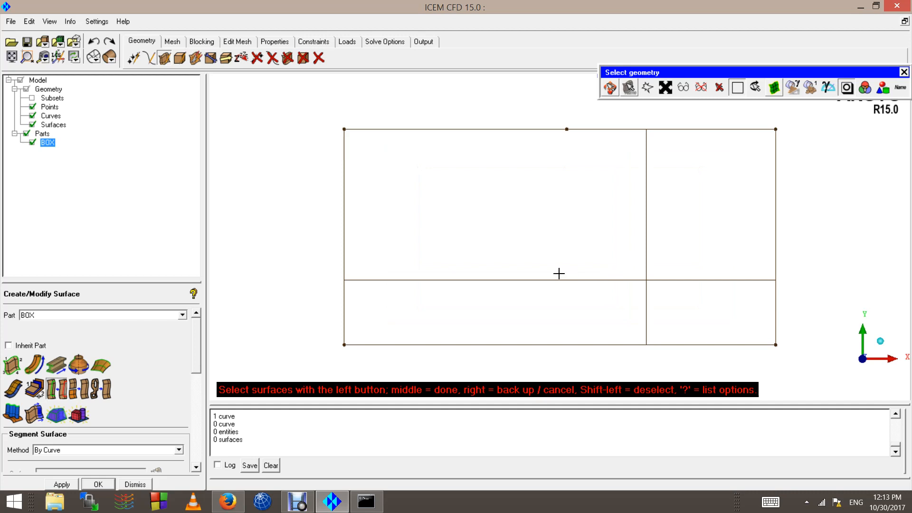
{"action": "middle_click", "coordinate": [495, 253]}
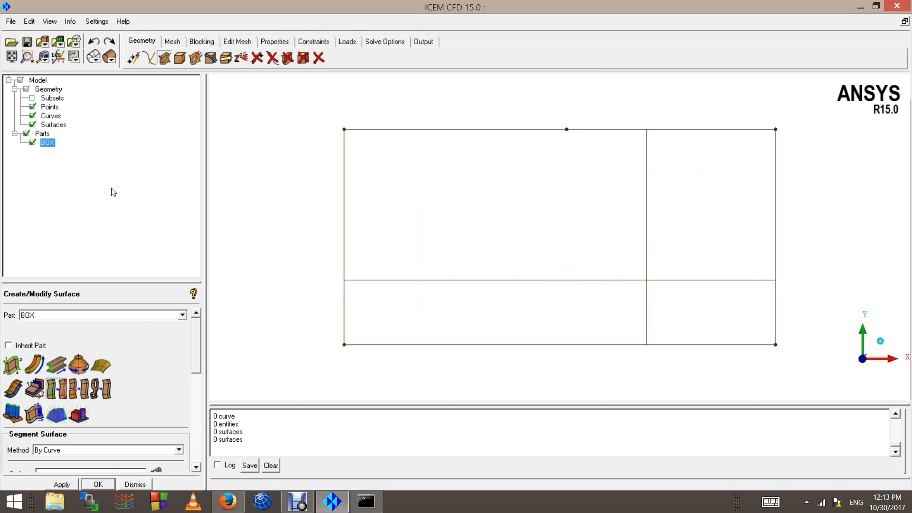
Step: Display the surface as solid and change the BOX part's color to a light greenish grey
{"action": "left_click", "coordinate": [108, 57]}
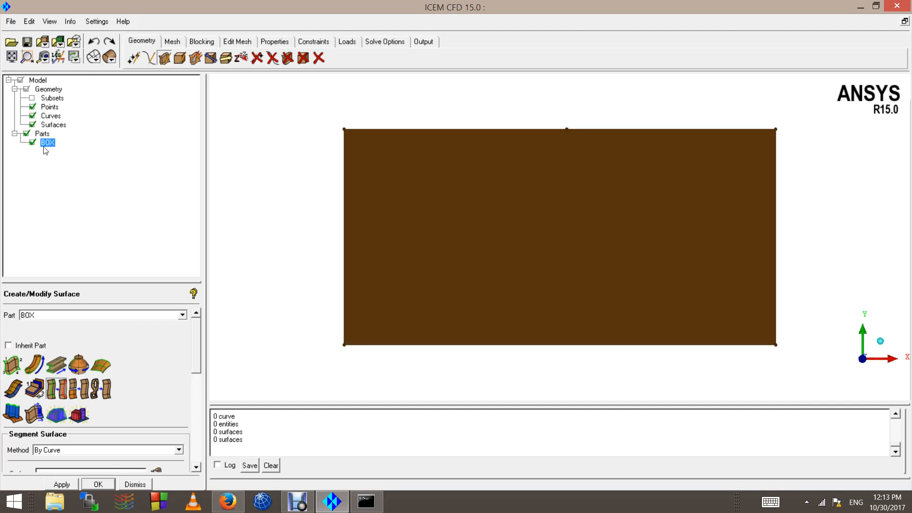
{"action": "right_click", "coordinate": [48, 142]}
{"action": "left_click", "coordinate": [91, 200]}
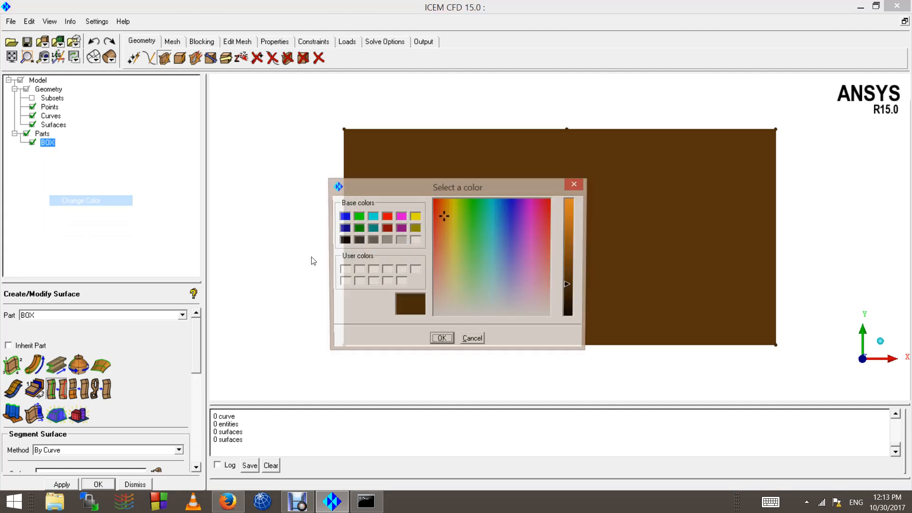
{"action": "left_click", "coordinate": [458, 299]}
{"action": "left_click_drag", "start_coordinate": [572, 283], "coordinate": [569, 233]}
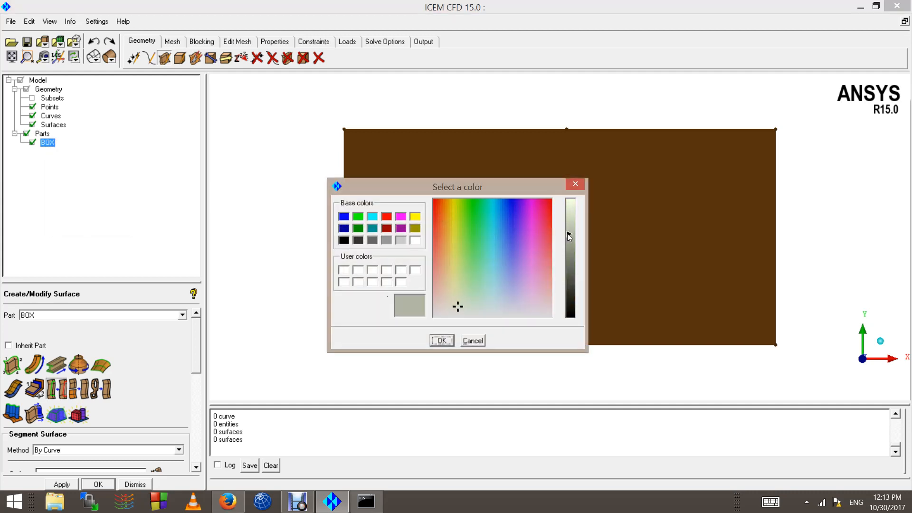
{"action": "left_click", "coordinate": [441, 340]}
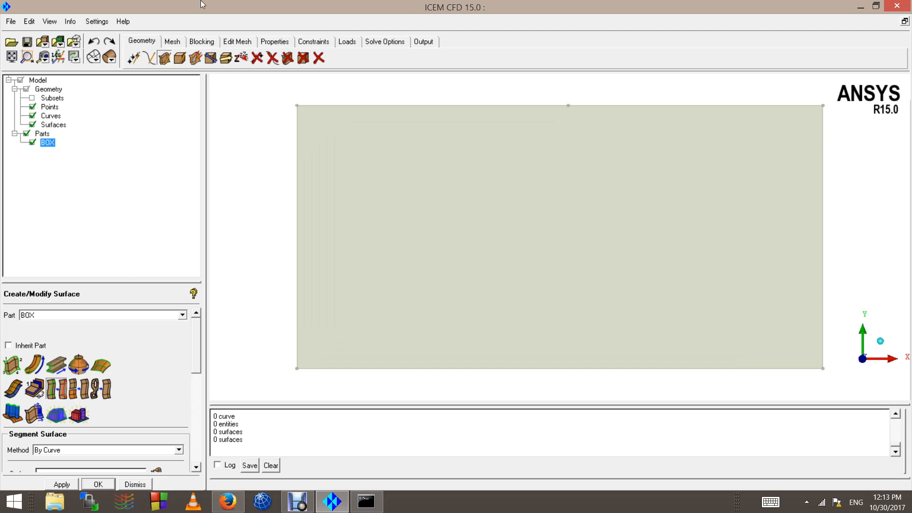
Step: Try to segment the rectangle's surface with the By Curve method, using the first half of its upper edge curve
{"action": "left_click", "coordinate": [318, 57]}
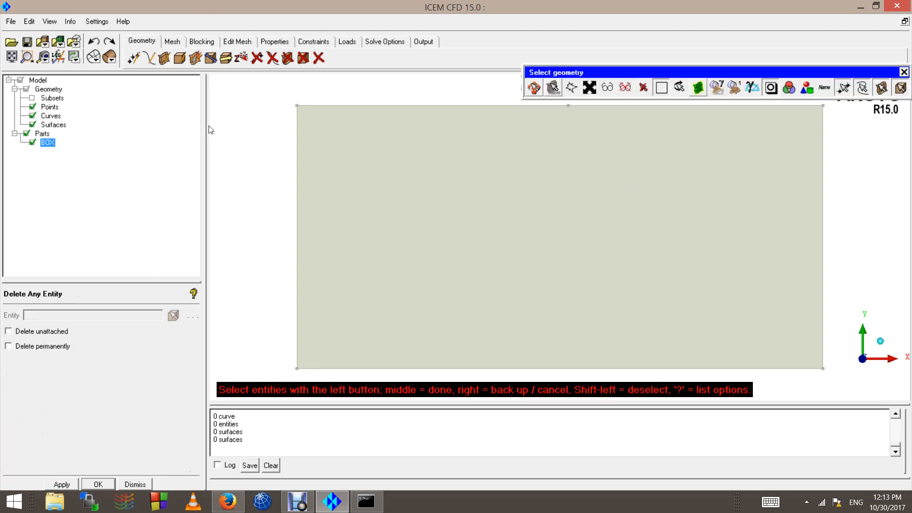
{"action": "left_click", "coordinate": [164, 65]}
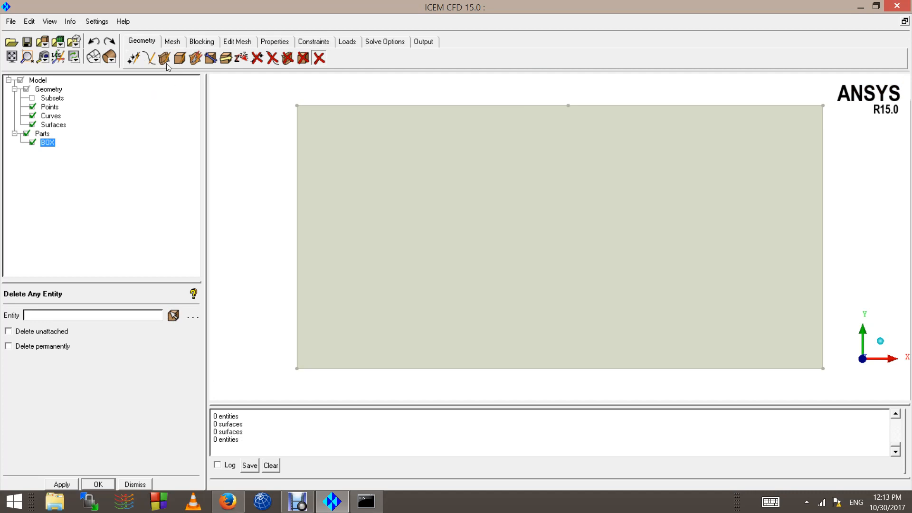
{"action": "left_click", "coordinate": [164, 59]}
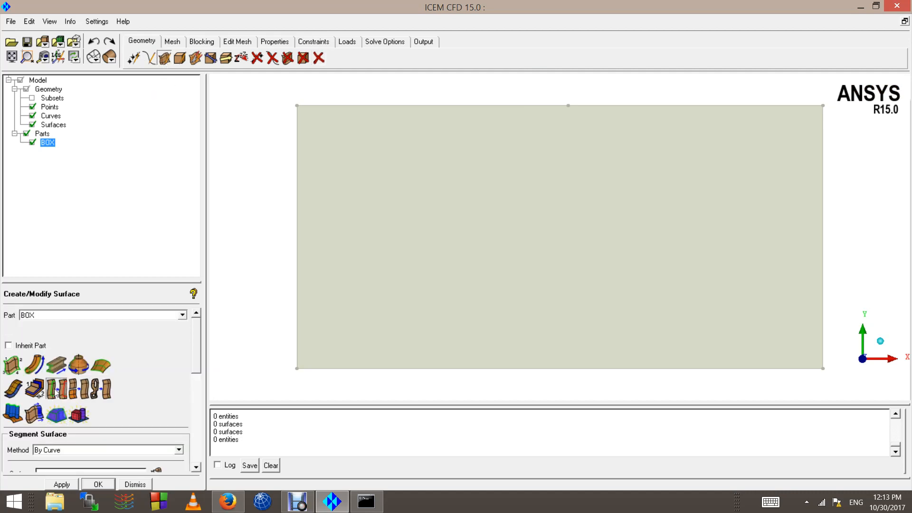
{"action": "scroll", "coordinate": [474, 254], "scroll_direction": "down", "scroll_amount": 3}
{"action": "left_click", "coordinate": [478, 248]}
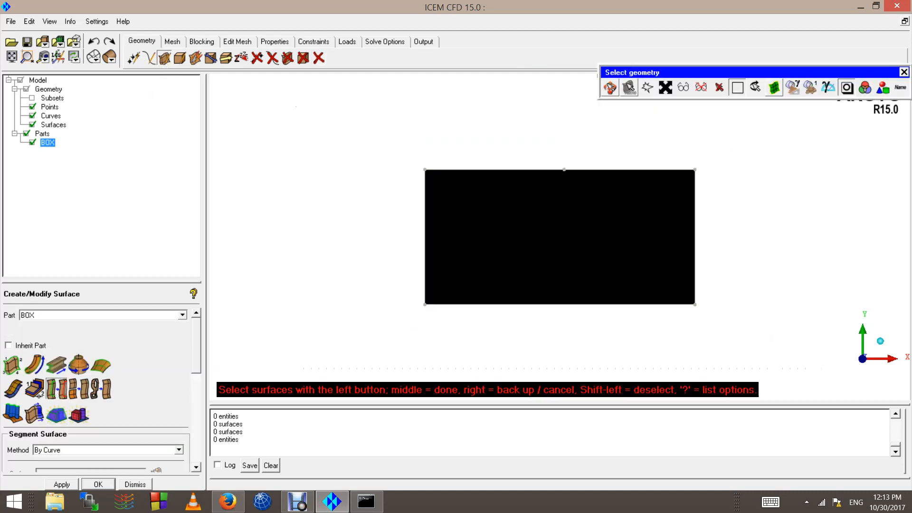
{"action": "scroll", "coordinate": [520, 157], "scroll_direction": "up", "scroll_amount": 2}
{"action": "scroll", "coordinate": [520, 157], "scroll_direction": "down", "scroll_amount": 1}
{"action": "middle_click", "coordinate": [520, 156]}
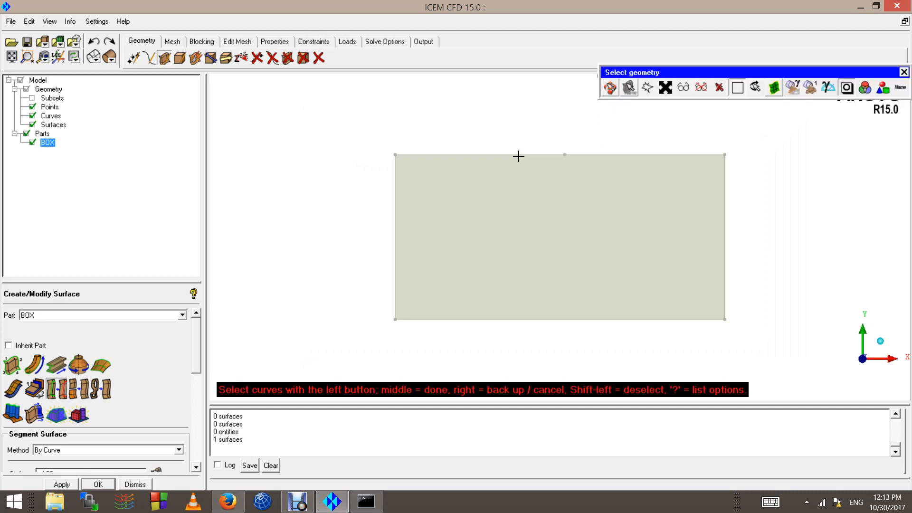
{"action": "left_click", "coordinate": [519, 156]}
{"action": "middle_click", "coordinate": [519, 156]}
{"action": "scroll", "coordinate": [504, 183], "scroll_direction": "up", "scroll_amount": 2}
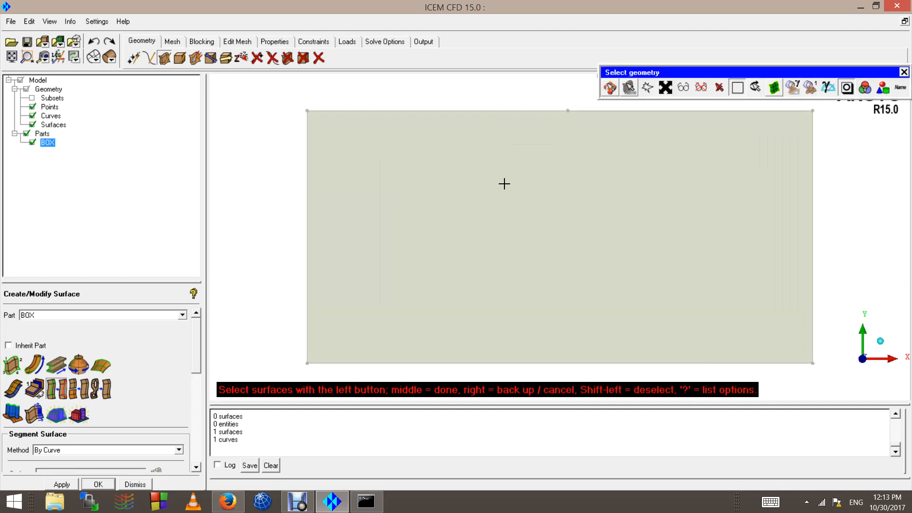
{"action": "scroll", "coordinate": [492, 189], "scroll_direction": "down", "scroll_amount": 2}
{"action": "middle_click", "coordinate": [491, 188]}
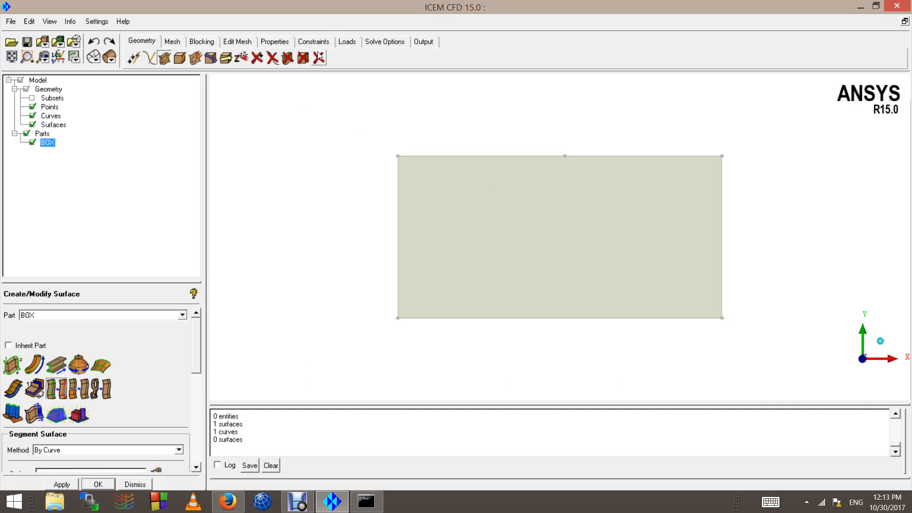
Step: Undo the last surface segmentation
{"action": "left_click", "coordinate": [319, 57]}
{"action": "middle_click", "coordinate": [506, 250]}
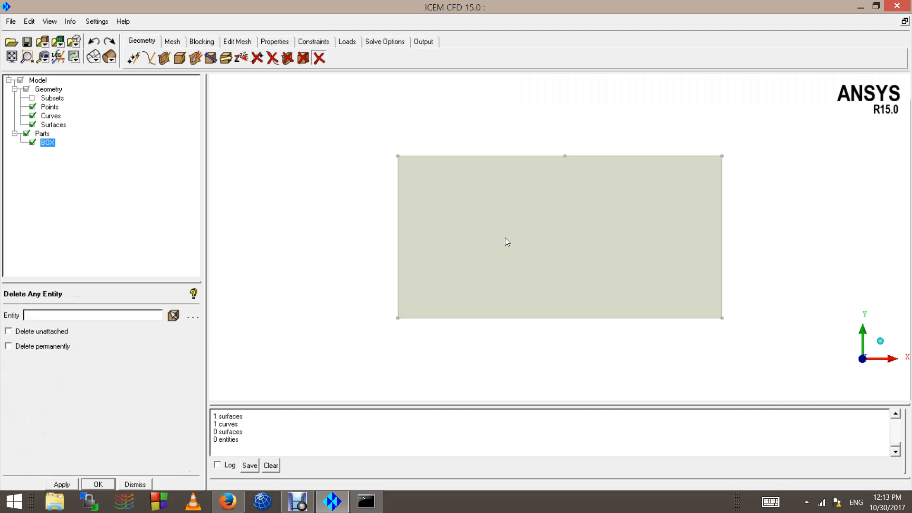
{"action": "left_click", "coordinate": [93, 42]}
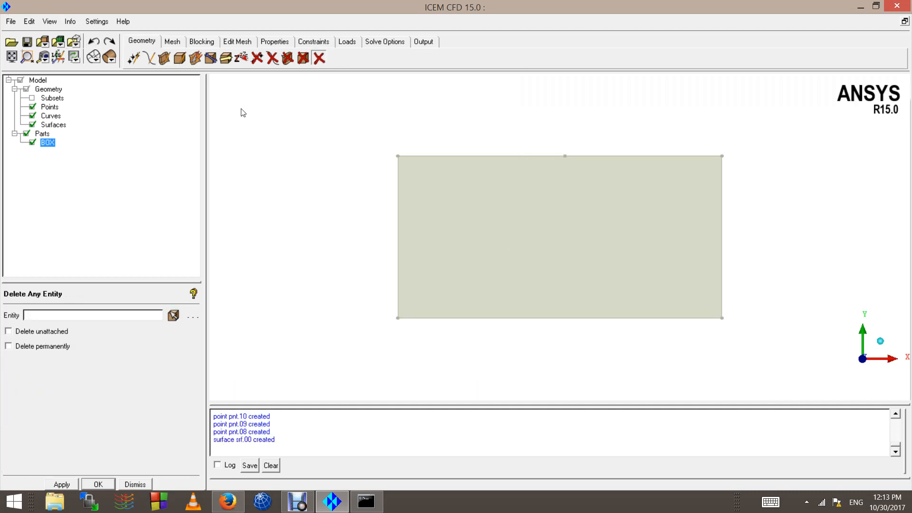
Step: Create a screen-selected point near the middle of the rectangle's lower edge in the part BOX
{"action": "scroll", "coordinate": [554, 283], "scroll_direction": "up", "scroll_amount": 2}
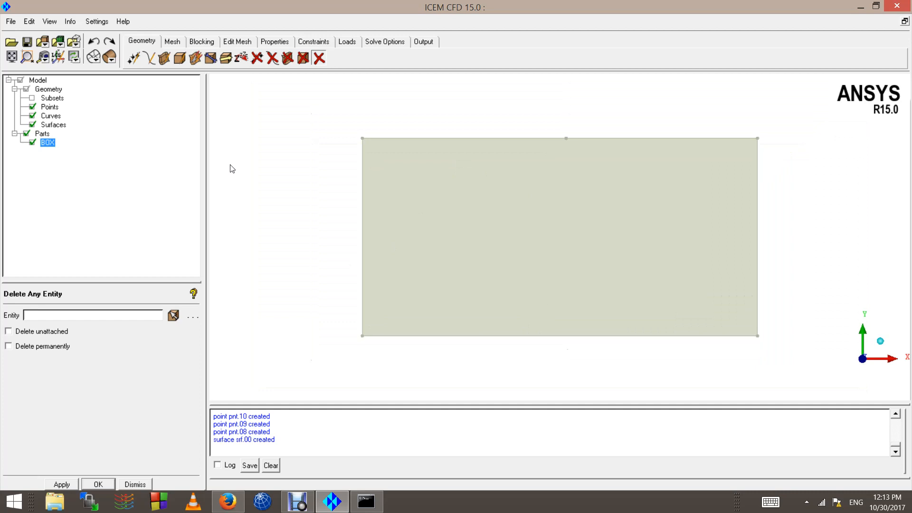
{"action": "left_click", "coordinate": [149, 58]}
{"action": "left_click", "coordinate": [17, 368]}
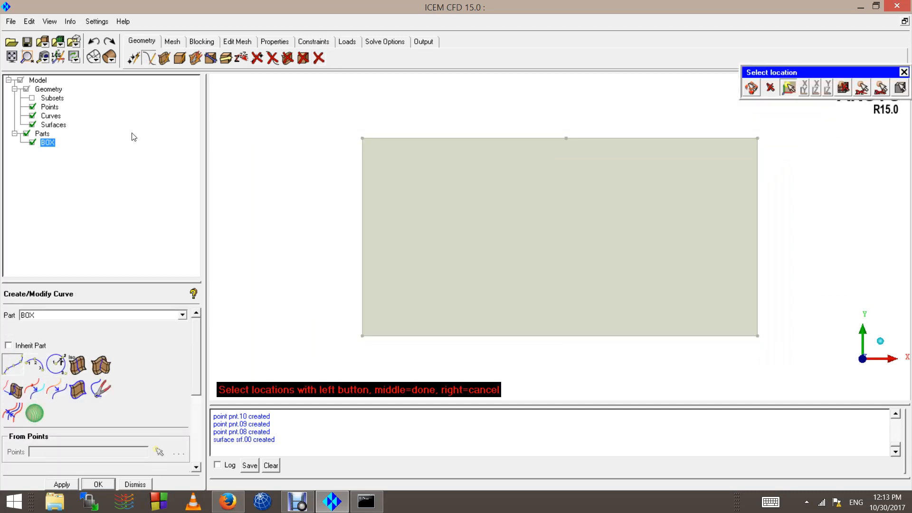
{"action": "left_click", "coordinate": [134, 57]}
{"action": "left_click", "coordinate": [13, 370]}
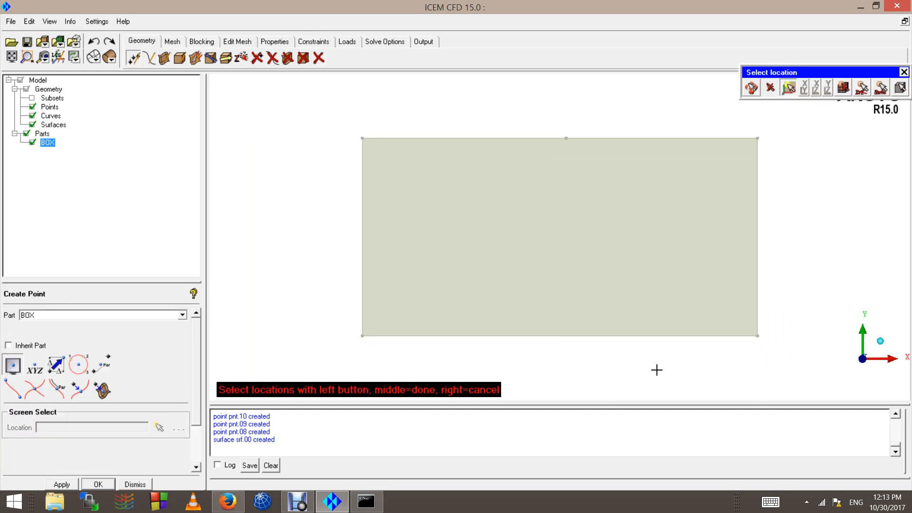
{"action": "middle_click", "coordinate": [594, 351]}
Step: Create a curve from points joining the middle points of the rectangle's lower and upper edges in the part BOX
{"action": "left_click", "coordinate": [148, 59]}
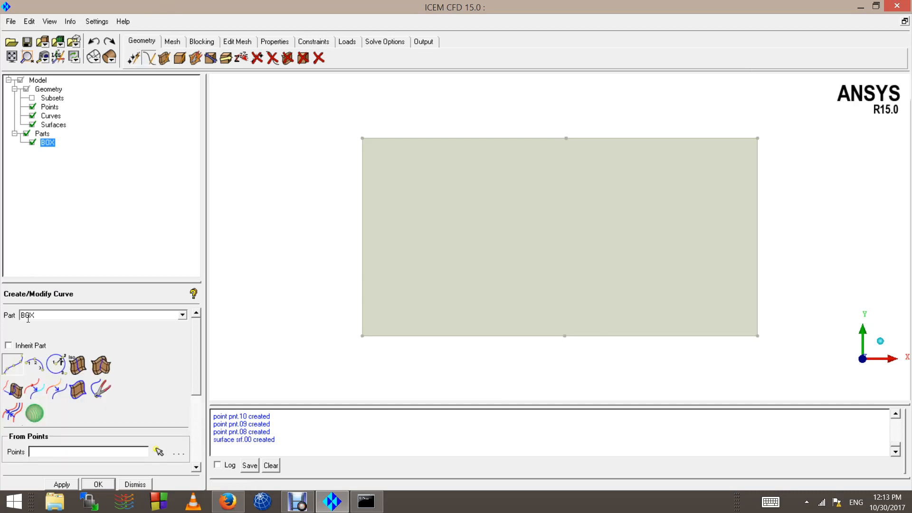
{"action": "left_click", "coordinate": [566, 336]}
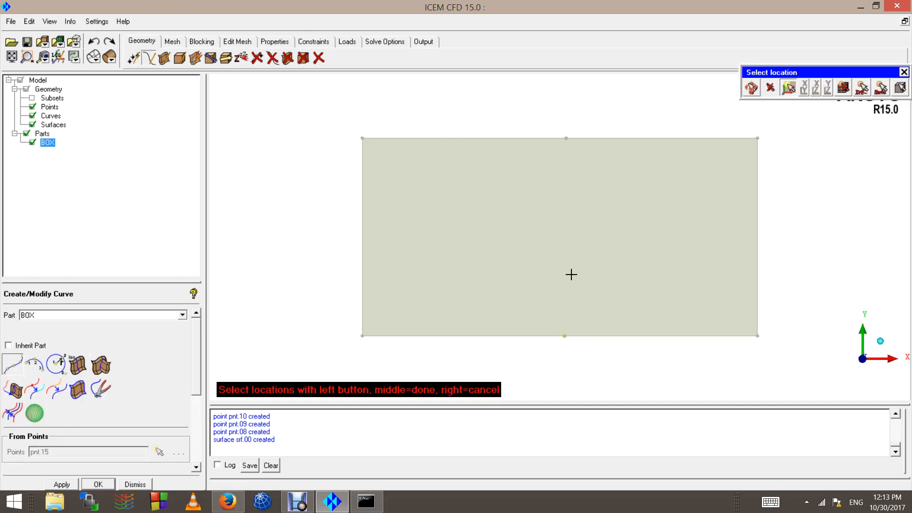
{"action": "left_click", "coordinate": [568, 130]}
{"action": "middle_click", "coordinate": [583, 132]}
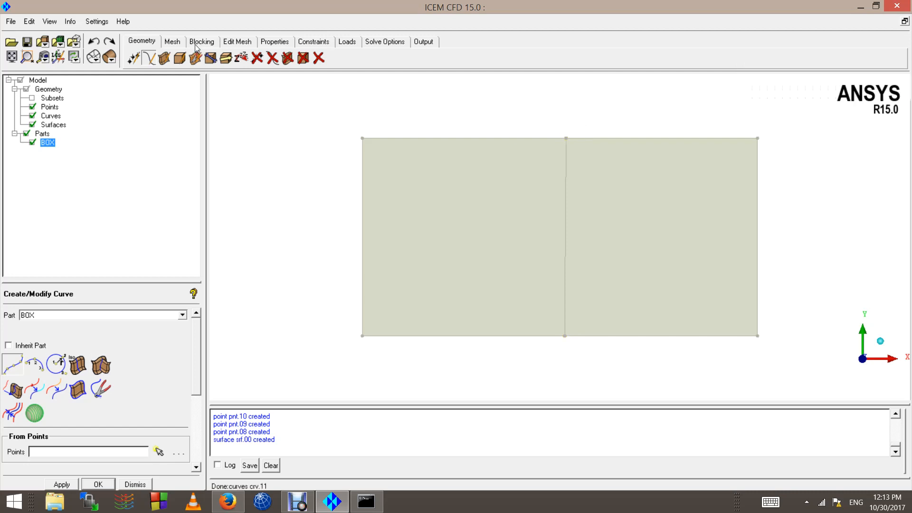
Step: Segment the rectangle's surface with the By Curve method, using the vertical curve through its middle
{"action": "left_click", "coordinate": [164, 58]}
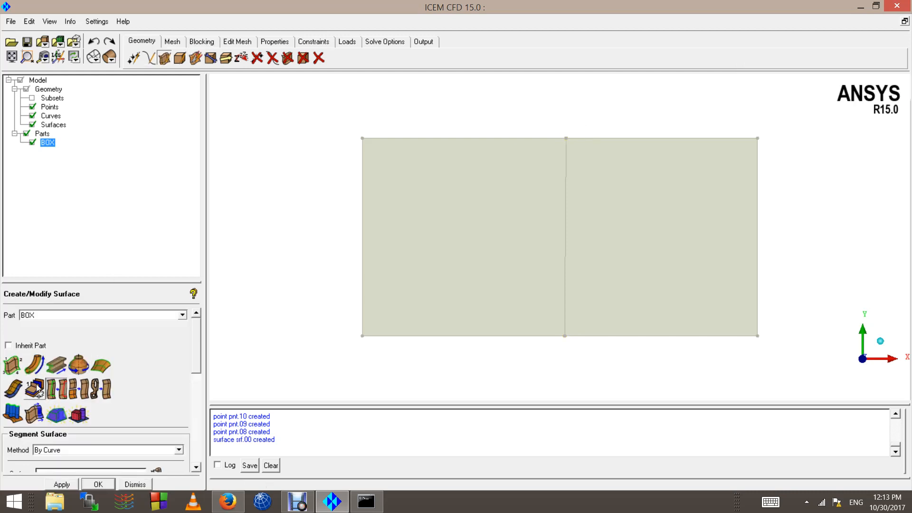
{"action": "left_click", "coordinate": [489, 243]}
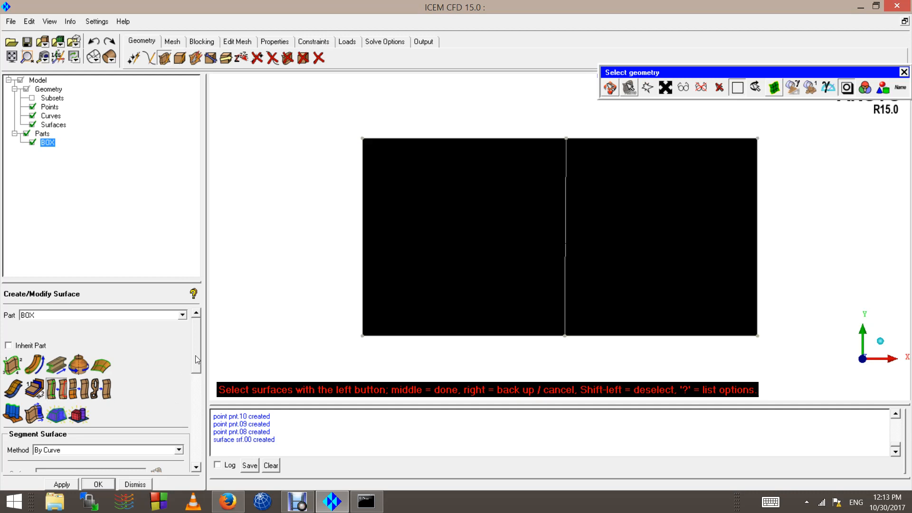
{"action": "left_click_drag", "start_coordinate": [196, 355], "coordinate": [195, 376]}
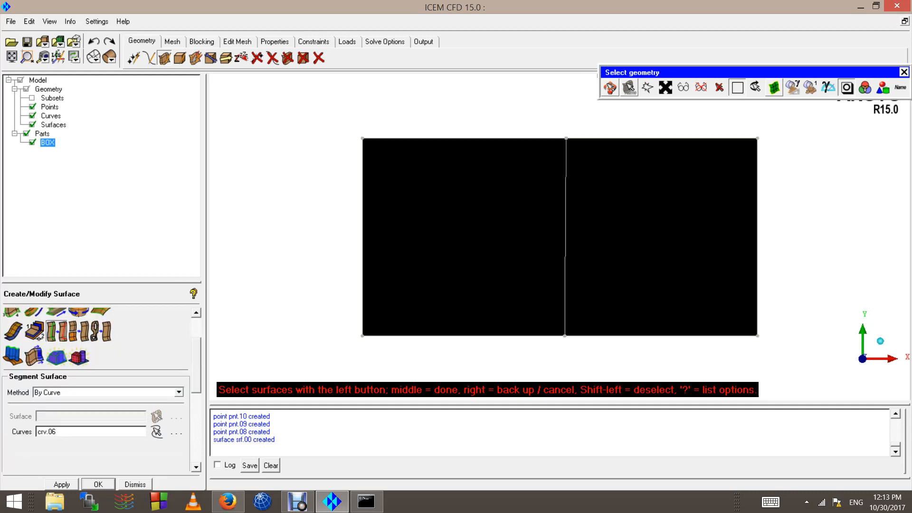
{"action": "middle_click", "coordinate": [503, 246]}
{"action": "left_click", "coordinate": [566, 261]}
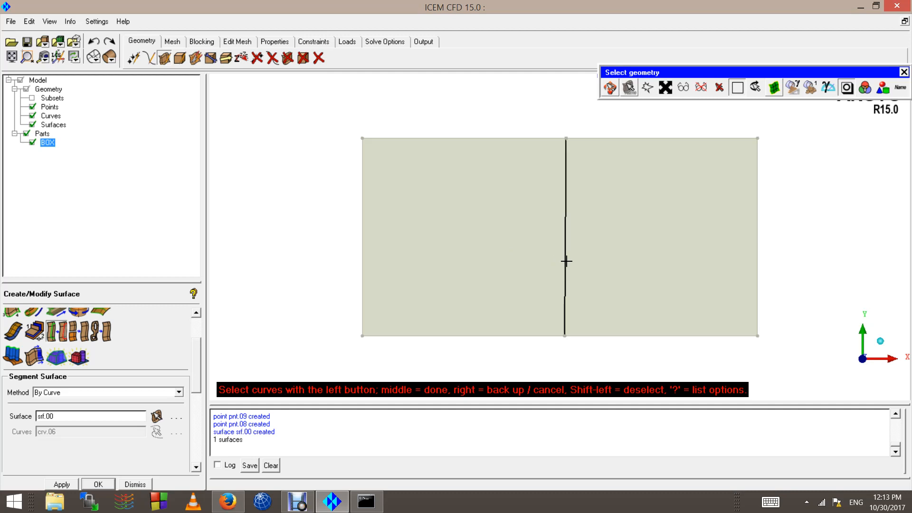
{"action": "middle_click", "coordinate": [528, 229]}
{"action": "middle_click", "coordinate": [528, 229]}
{"action": "left_click", "coordinate": [319, 58]}
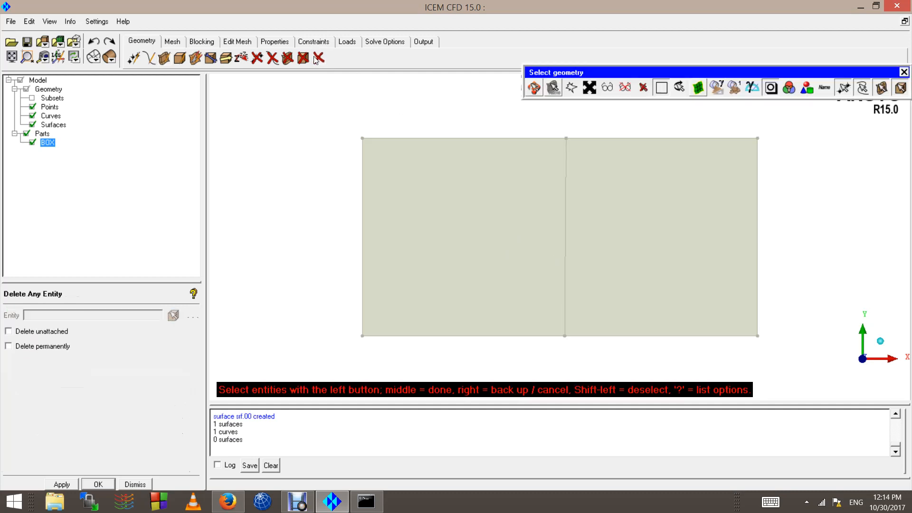
{"action": "left_click", "coordinate": [321, 59]}
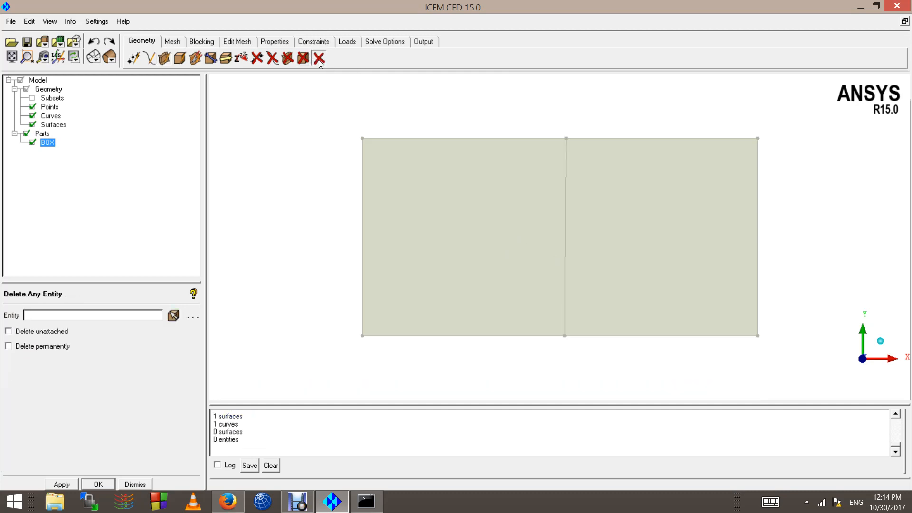
{"action": "left_click", "coordinate": [322, 59]}
{"action": "scroll", "coordinate": [487, 257], "scroll_direction": "down", "scroll_amount": 1}
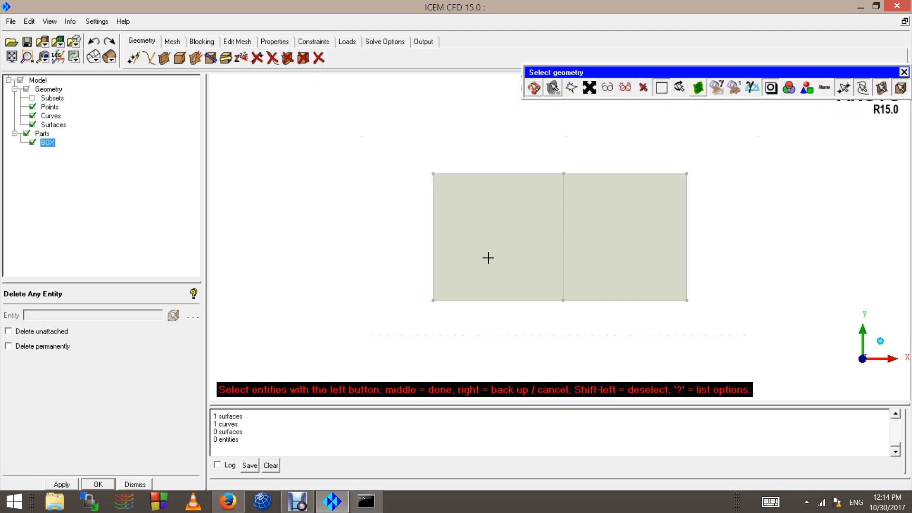
{"action": "scroll", "coordinate": [513, 222], "scroll_direction": "up", "scroll_amount": 1}
{"action": "middle_click", "coordinate": [503, 222]}
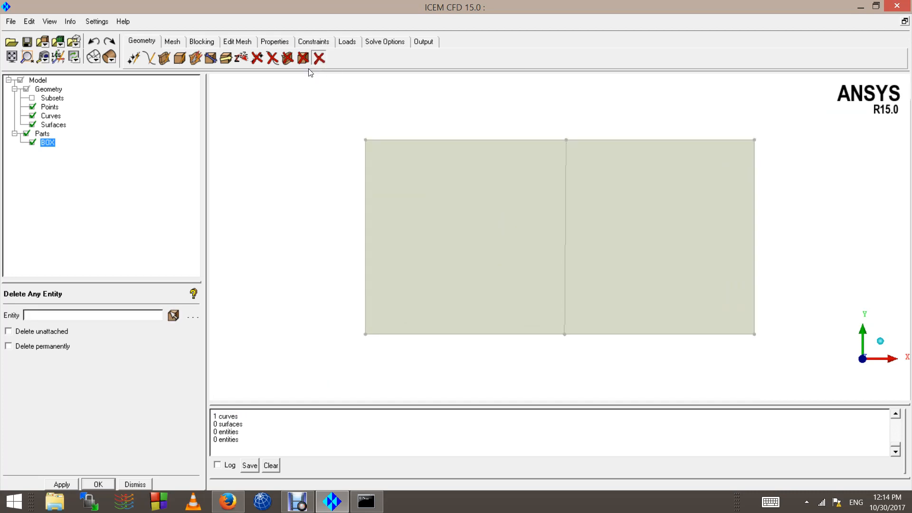
{"action": "left_click", "coordinate": [322, 57]}
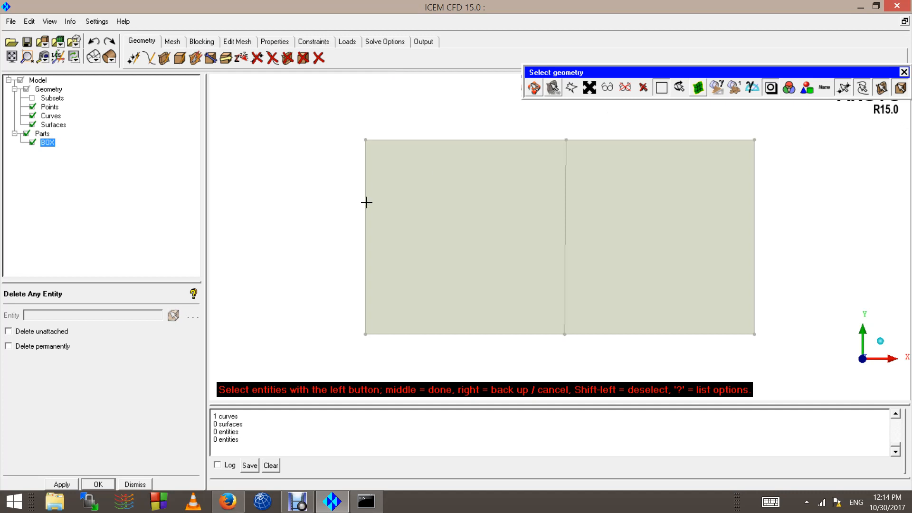
{"action": "middle_click", "coordinate": [277, 324]}
{"action": "left_click", "coordinate": [134, 483]}
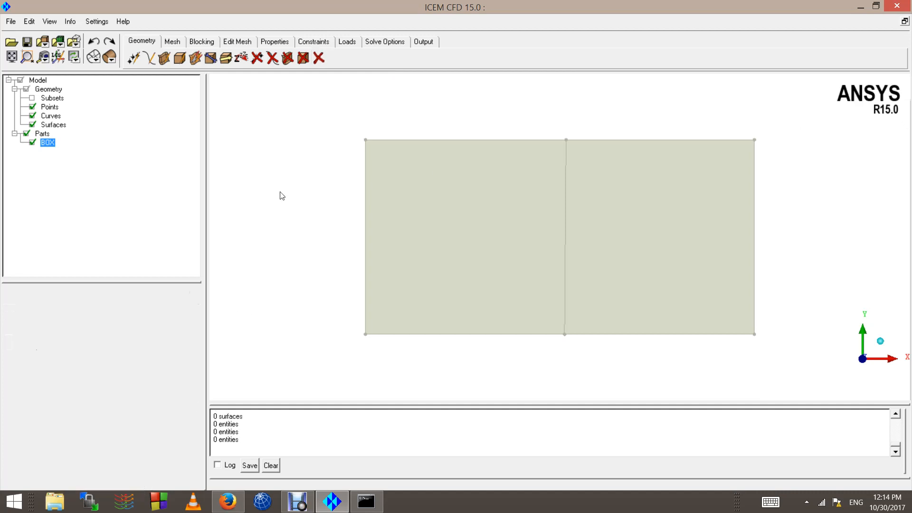
Step: Check the surface split by selecting each half in Delete Any Entity with points and curves filtered out, without deleting anything
{"action": "left_click", "coordinate": [321, 58]}
{"action": "left_click", "coordinate": [862, 88]}
{"action": "left_click", "coordinate": [843, 88]}
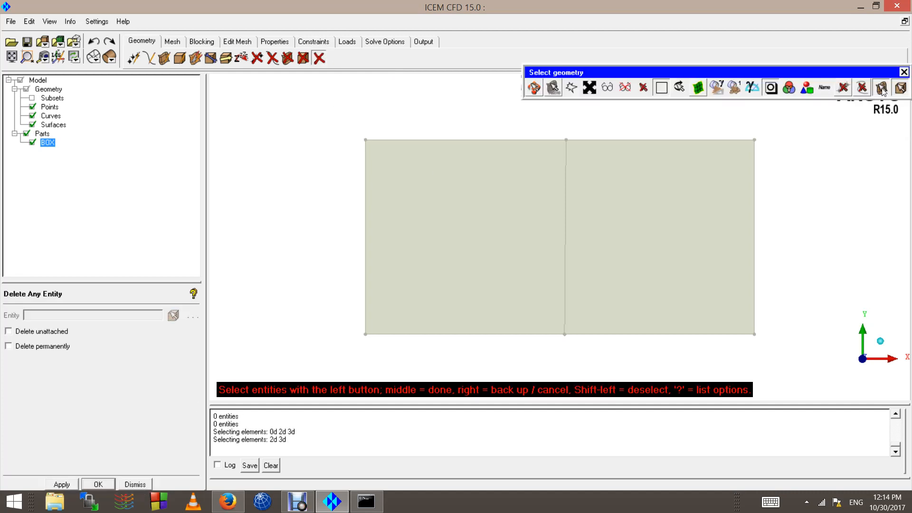
{"action": "left_click", "coordinate": [555, 195]}
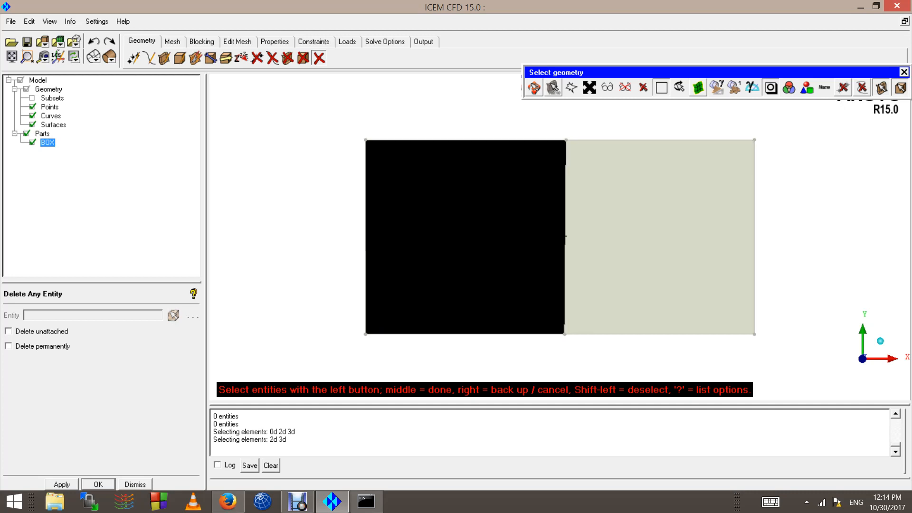
{"action": "left_click", "coordinate": [650, 237]}
{"action": "right_click", "coordinate": [476, 219]}
{"action": "right_click", "coordinate": [476, 219]}
{"action": "right_click", "coordinate": [476, 219]}
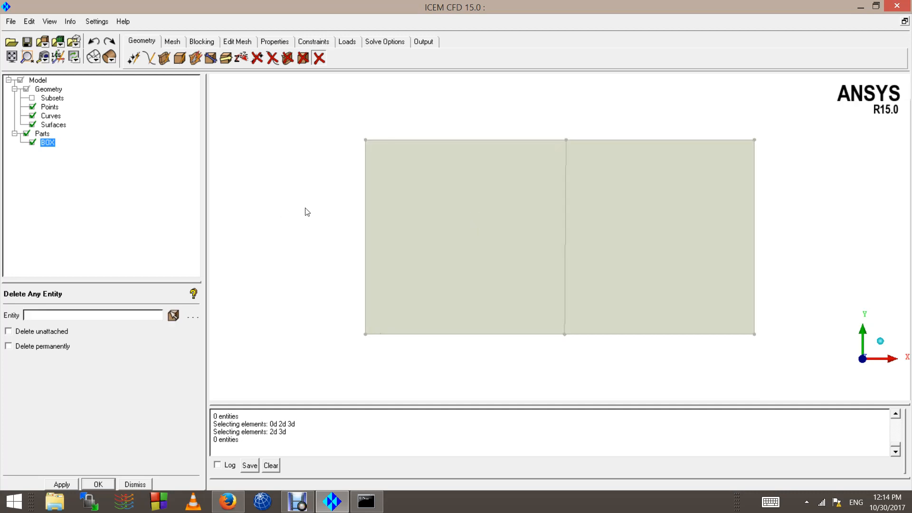
{"action": "scroll", "coordinate": [306, 208], "scroll_direction": "down", "scroll_amount": 1}
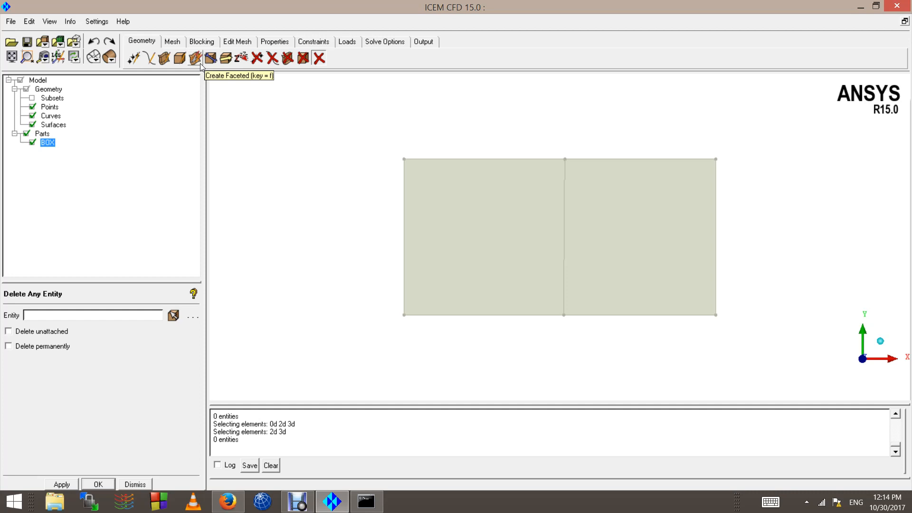
{"action": "left_click", "coordinate": [140, 484]}
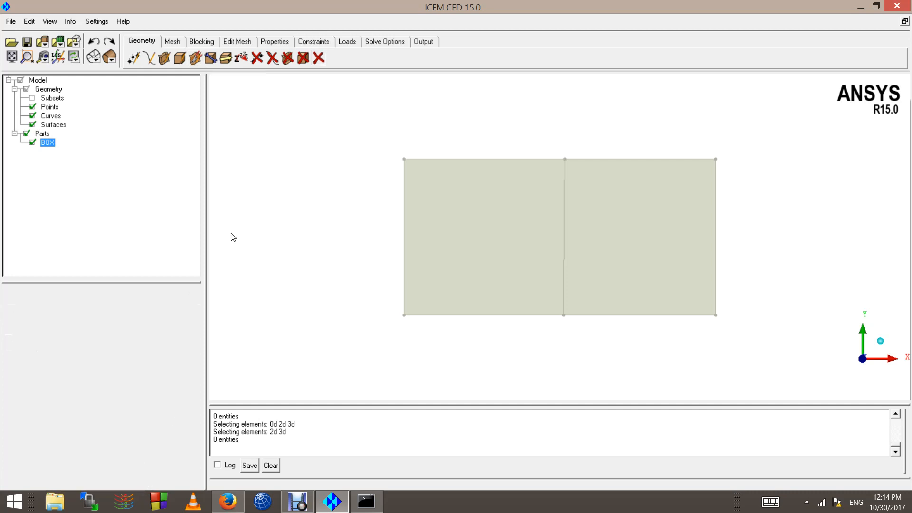
Step: Open the Build Topology settings of Repair Geometry for the part BOX
{"action": "scroll", "coordinate": [591, 240], "scroll_direction": "up", "scroll_amount": 3}
{"action": "scroll", "coordinate": [586, 242], "scroll_direction": "down", "scroll_amount": 3}
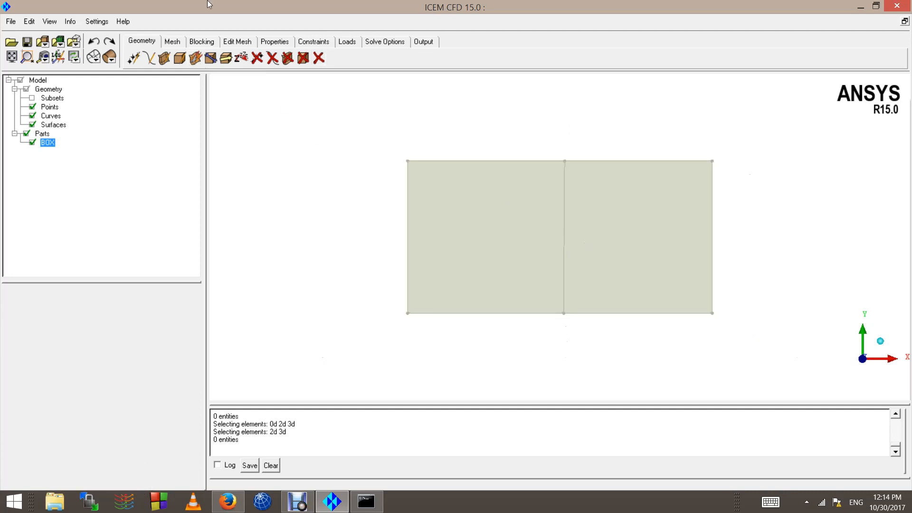
{"action": "left_click", "coordinate": [173, 42]}
{"action": "left_click", "coordinate": [142, 42]}
{"action": "left_click", "coordinate": [205, 59]}
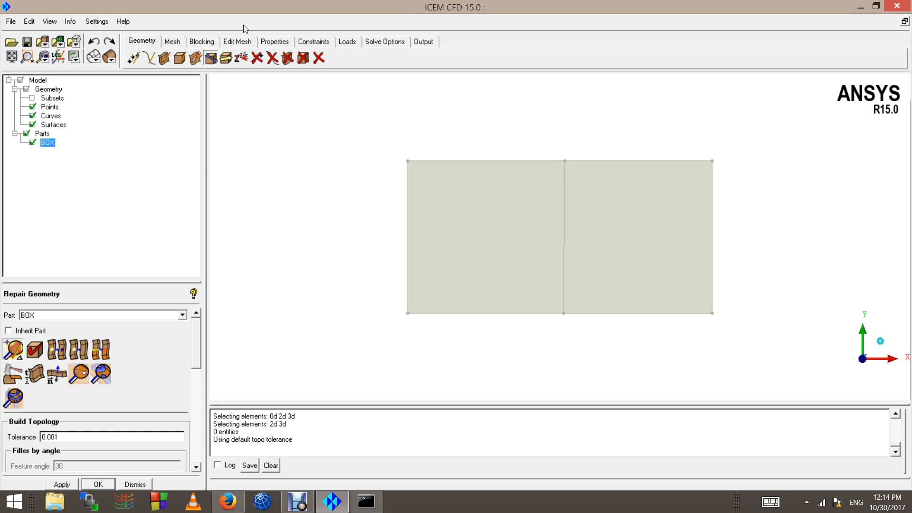
Step: Translate a single copy of the rectangle's left surface half with the Explicit method and X offset 2, and undo the copy
{"action": "left_click", "coordinate": [226, 61]}
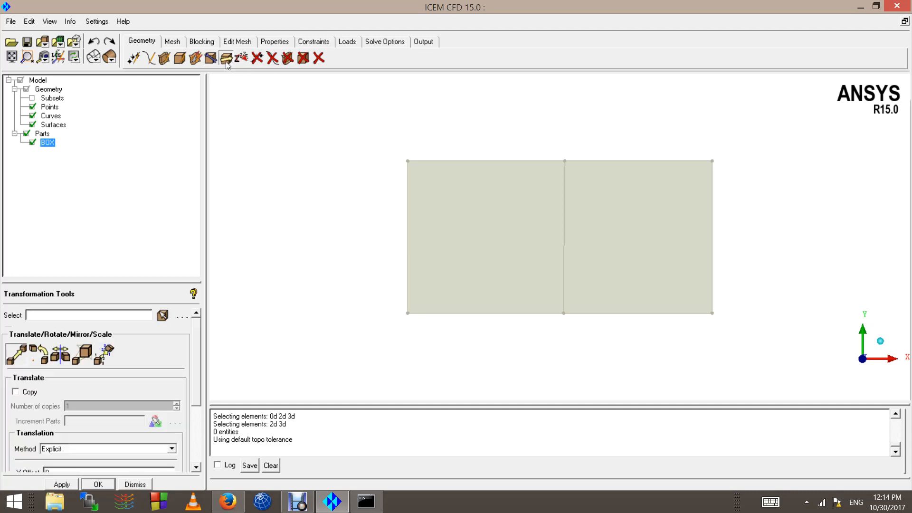
{"action": "left_click", "coordinate": [162, 315]}
{"action": "scroll", "coordinate": [464, 206], "scroll_direction": "down", "scroll_amount": 2}
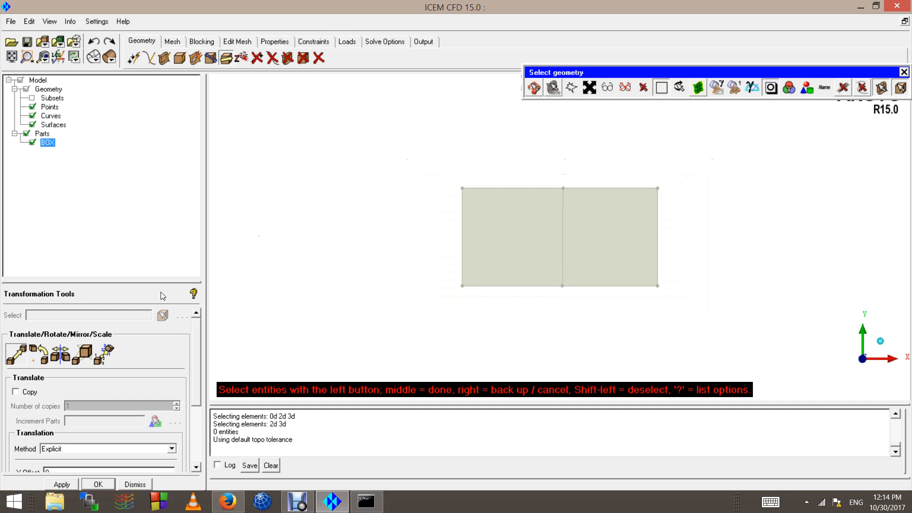
{"action": "left_click", "coordinate": [508, 194]}
{"action": "middle_click", "coordinate": [508, 194]}
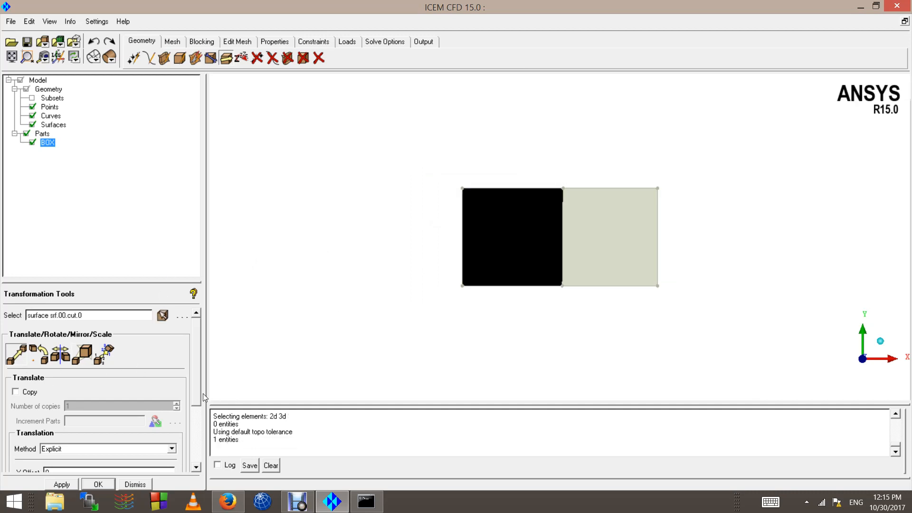
{"action": "left_click_drag", "start_coordinate": [200, 395], "coordinate": [193, 426]}
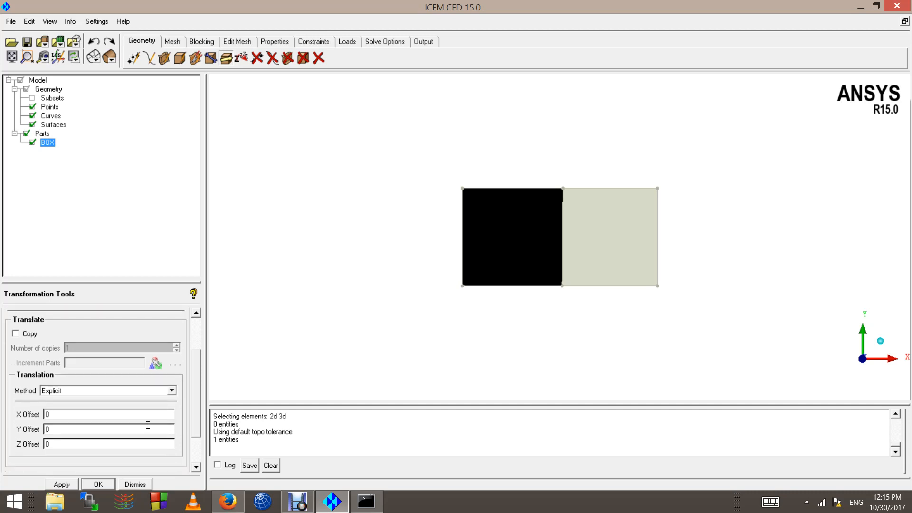
{"action": "left_click", "coordinate": [25, 335]}
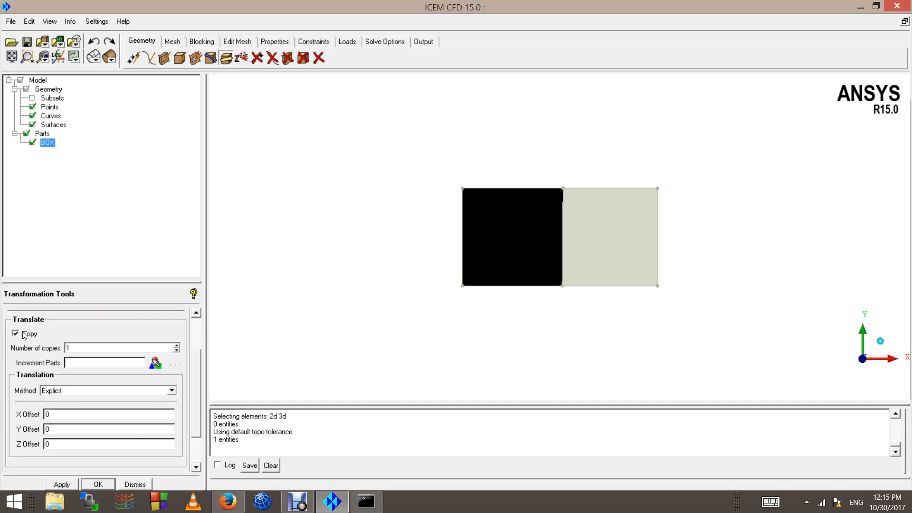
{"action": "left_click", "coordinate": [72, 392]}
{"action": "left_click", "coordinate": [71, 400]}
{"action": "left_click", "coordinate": [63, 415]}
{"action": "left_click", "coordinate": [67, 482]}
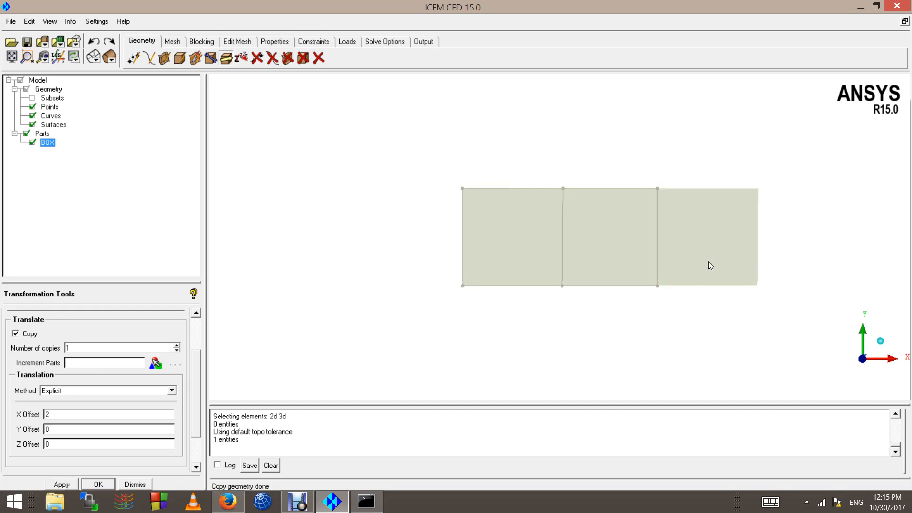
{"action": "scroll", "coordinate": [198, 321], "scroll_direction": "up", "scroll_amount": 3}
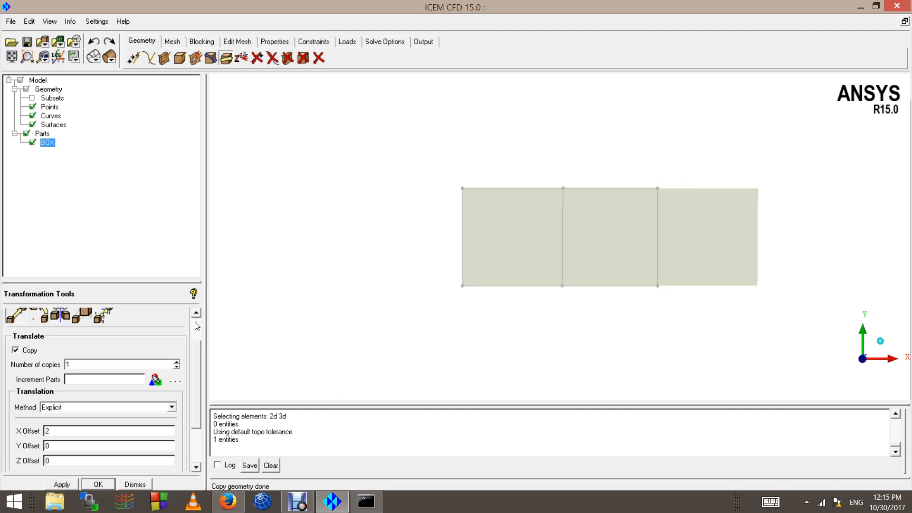
{"action": "left_click", "coordinate": [94, 41]}
Step: Try copying both surface halves with X offset 2 two times, undoing each copy
{"action": "left_click", "coordinate": [163, 315]}
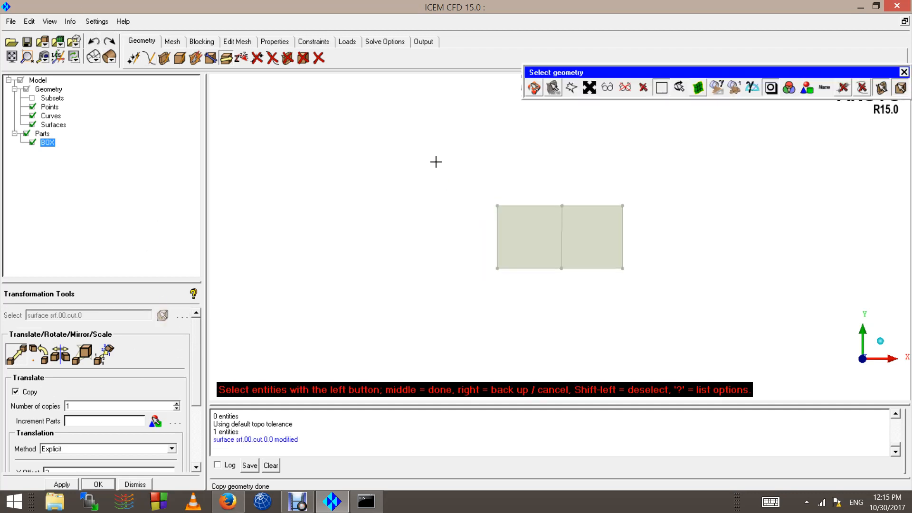
{"action": "left_click_drag", "start_coordinate": [428, 155], "coordinate": [714, 322]}
{"action": "middle_click", "coordinate": [559, 225]}
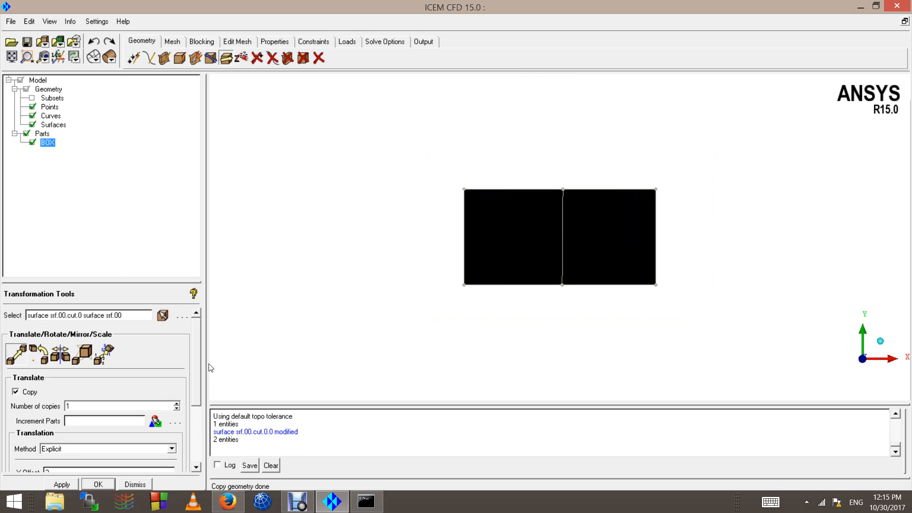
{"action": "left_click_drag", "start_coordinate": [194, 387], "coordinate": [194, 447]}
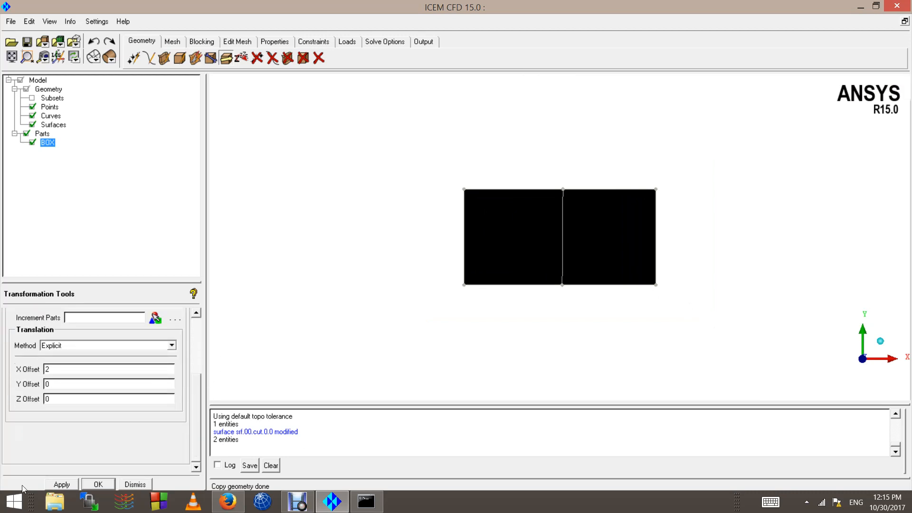
{"action": "left_click", "coordinate": [60, 484]}
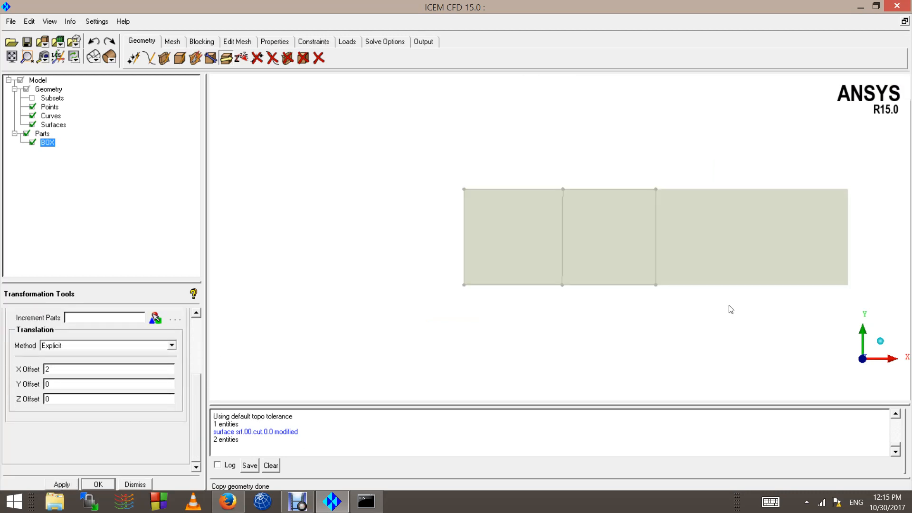
{"action": "scroll", "coordinate": [683, 237], "scroll_direction": "down", "scroll_amount": 1}
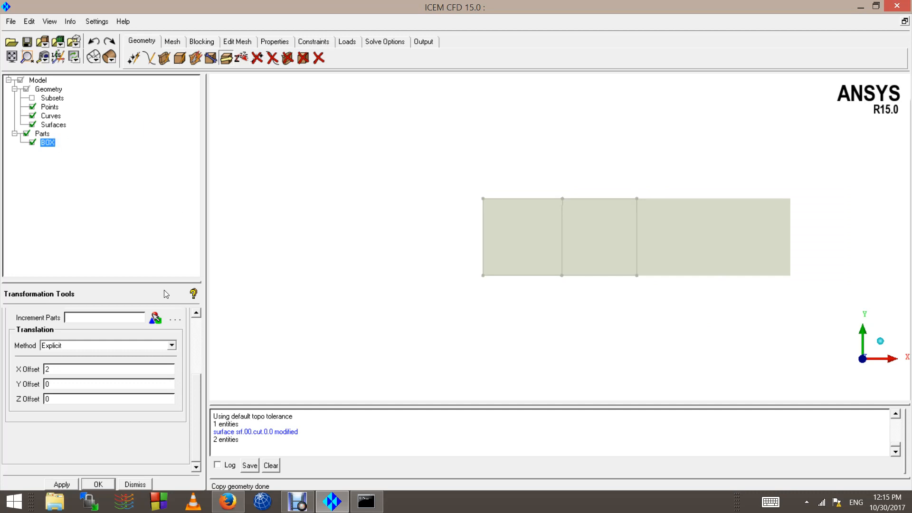
{"action": "left_click", "coordinate": [101, 41]}
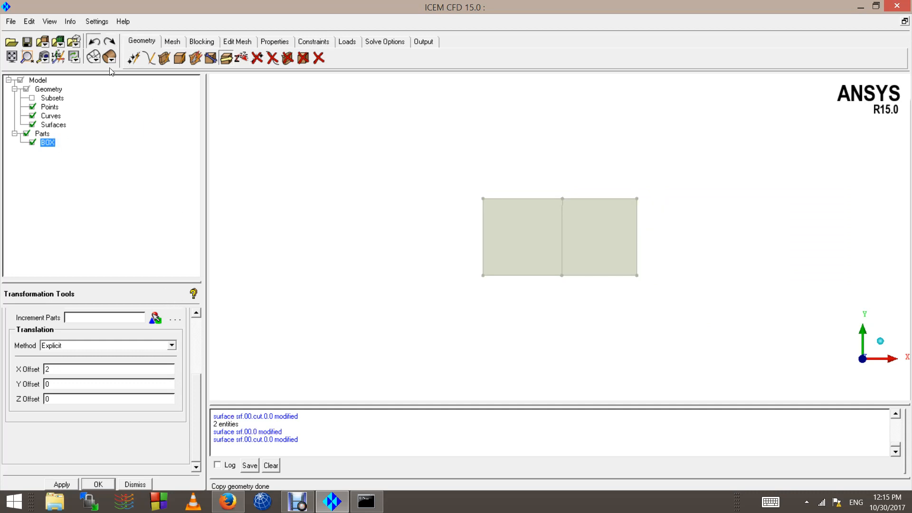
{"action": "left_click", "coordinate": [194, 335]}
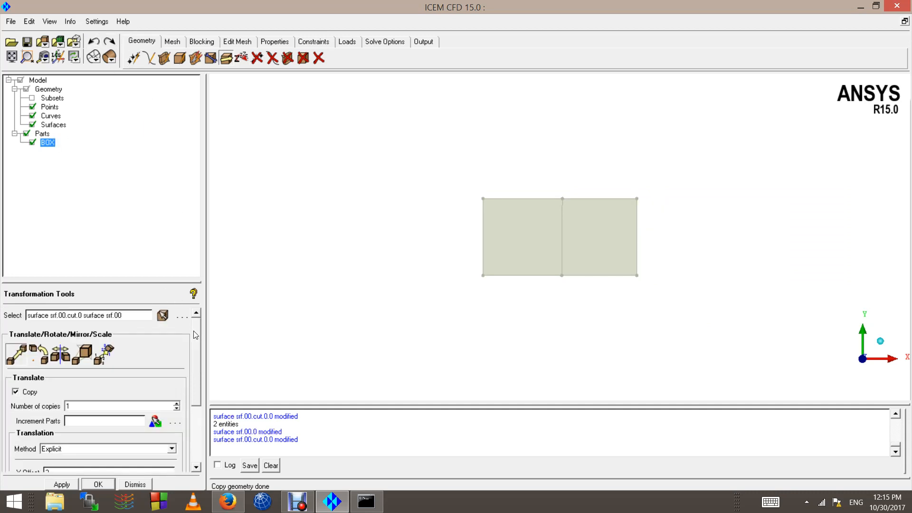
{"action": "left_click", "coordinate": [63, 484]}
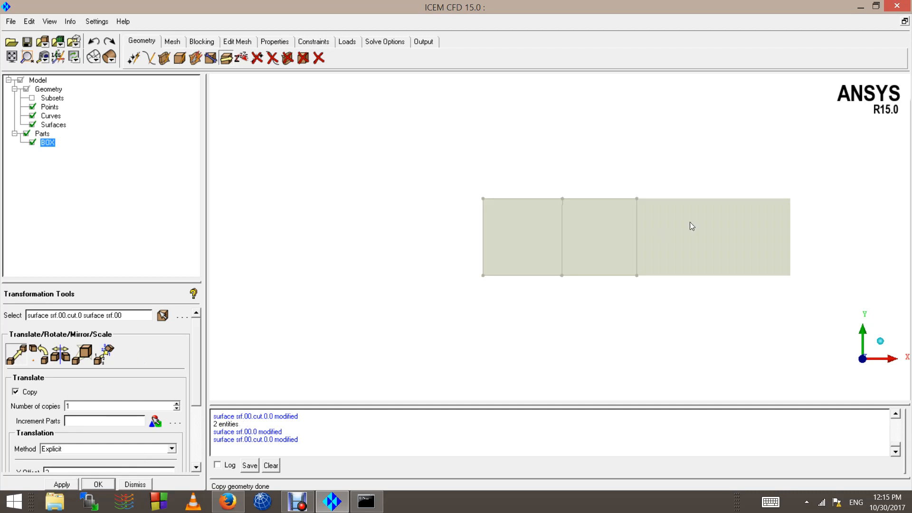
{"action": "left_click", "coordinate": [97, 42]}
Step: Allow points and curves to be picked along with surfaces when selecting geometry to translate
{"action": "left_click", "coordinate": [163, 315]}
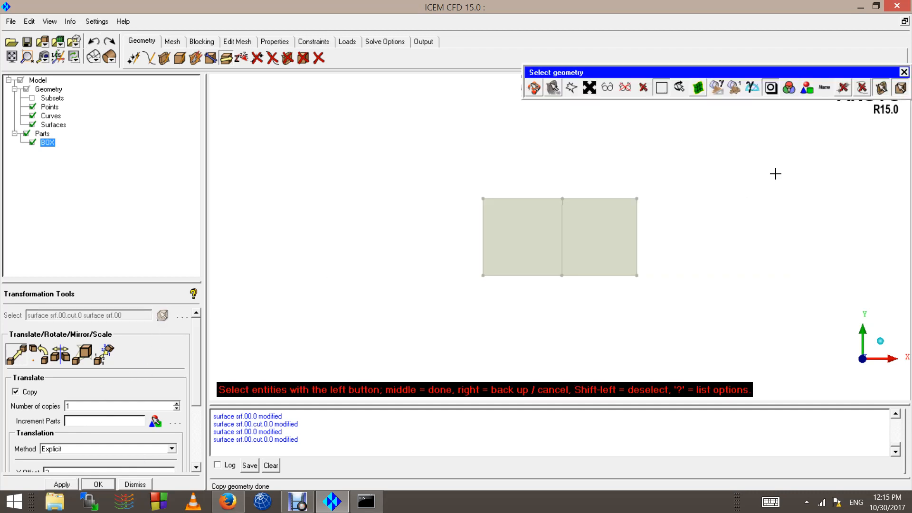
{"action": "left_click", "coordinate": [842, 89]}
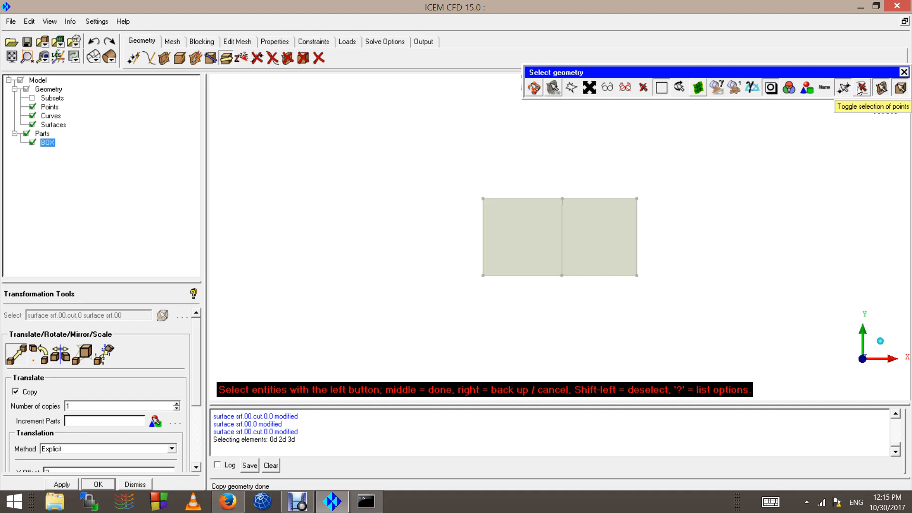
{"action": "left_click", "coordinate": [862, 88]}
Step: Copy the whole rectangle, including its points, curves and surfaces, by translating it with X offset 2
{"action": "scroll", "coordinate": [461, 207], "scroll_direction": "down", "scroll_amount": 2}
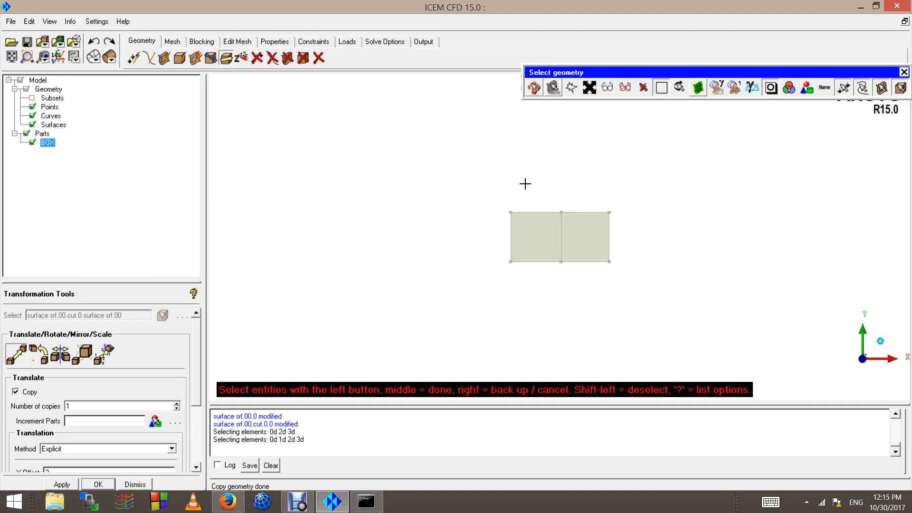
{"action": "scroll", "coordinate": [436, 227], "scroll_direction": "up", "scroll_amount": 2}
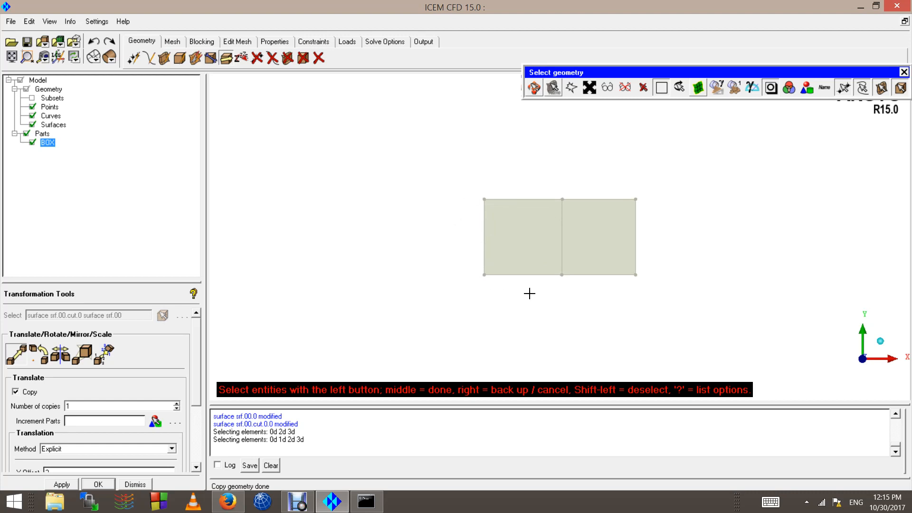
{"action": "scroll", "coordinate": [499, 323], "scroll_direction": "up", "scroll_amount": 2}
{"action": "scroll", "coordinate": [409, 227], "scroll_direction": "down", "scroll_amount": 2}
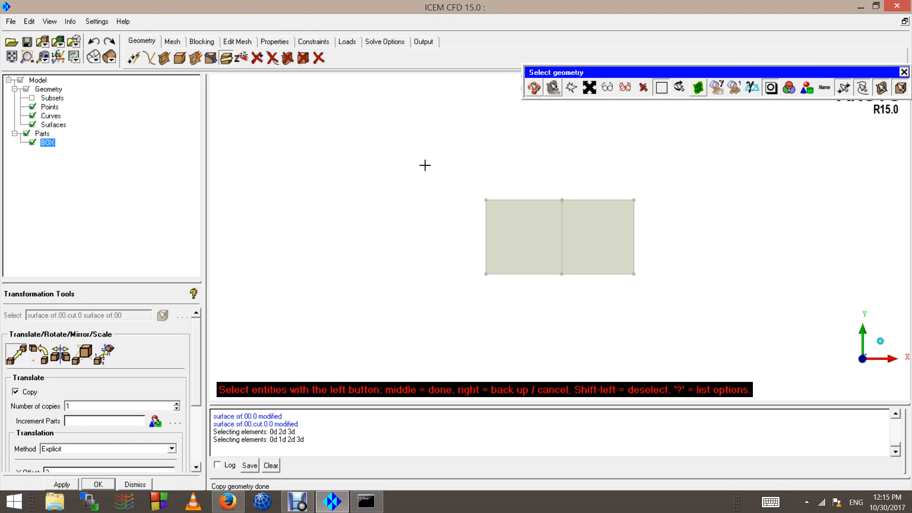
{"action": "left_click_drag", "start_coordinate": [425, 165], "coordinate": [694, 335]}
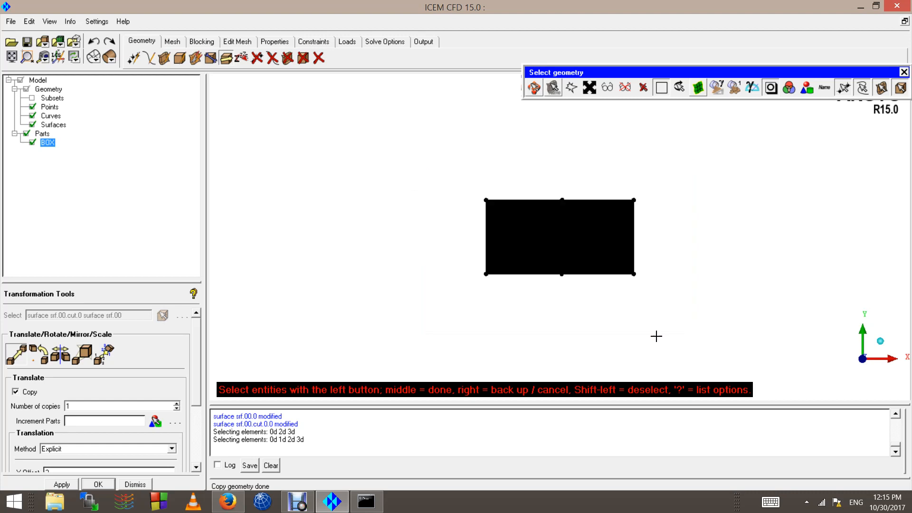
{"action": "scroll", "coordinate": [654, 328], "scroll_direction": "up", "scroll_amount": 5}
{"action": "middle_click", "coordinate": [641, 301]}
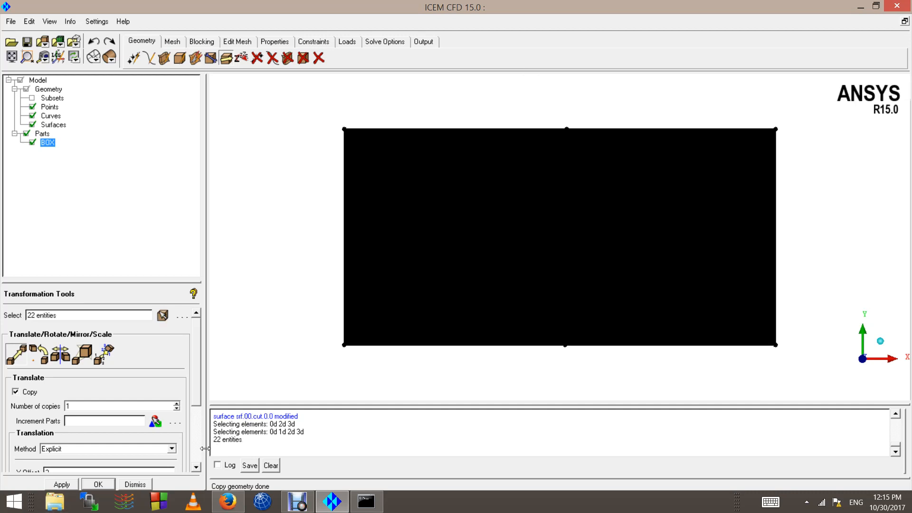
{"action": "scroll", "coordinate": [198, 455], "scroll_direction": "down", "scroll_amount": 3}
{"action": "left_click", "coordinate": [62, 484]}
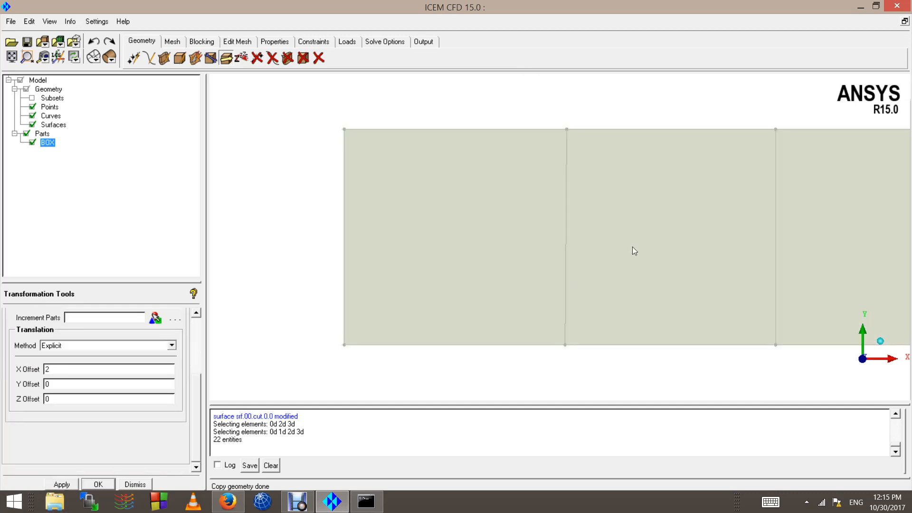
{"action": "scroll", "coordinate": [635, 250], "scroll_direction": "down", "scroll_amount": 3}
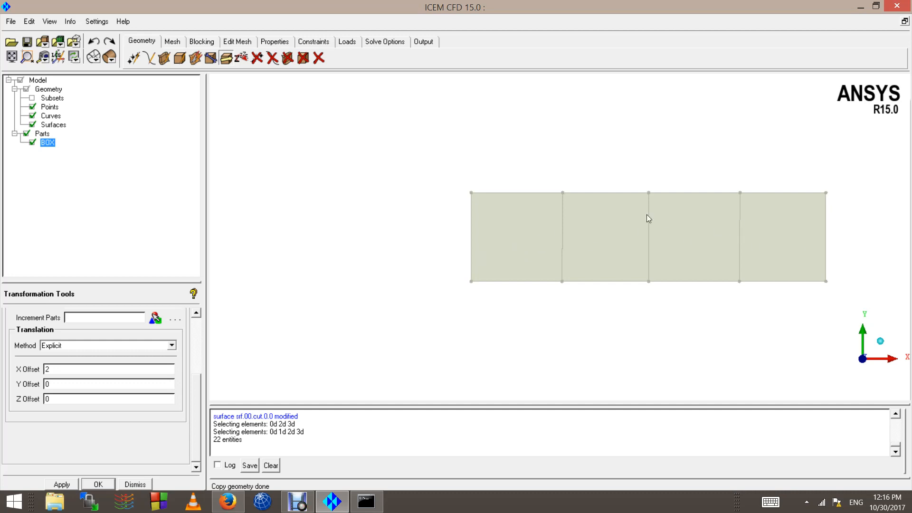
{"action": "scroll", "coordinate": [443, 257], "scroll_direction": "down", "scroll_amount": 1}
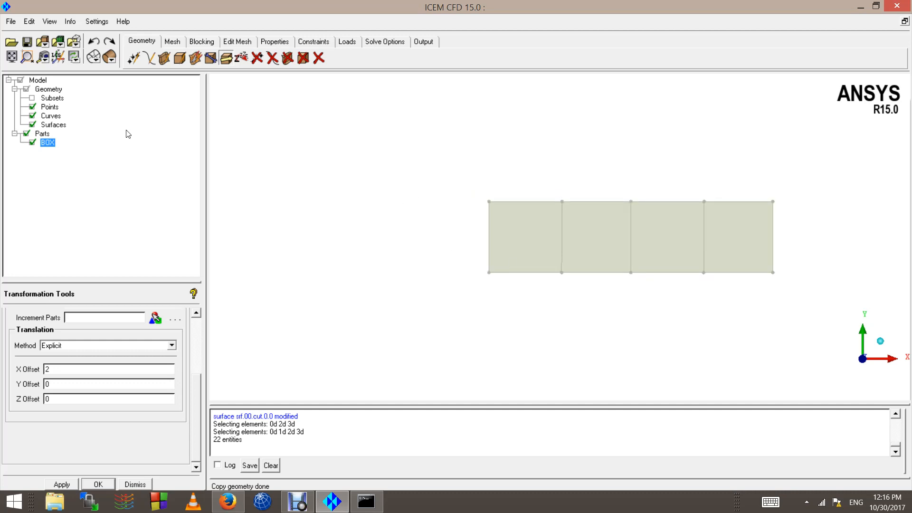
Step: Try a mirrored copy of all the geometry about the plane normal to X, and undo it
{"action": "scroll", "coordinate": [200, 327], "scroll_direction": "up", "scroll_amount": 3}
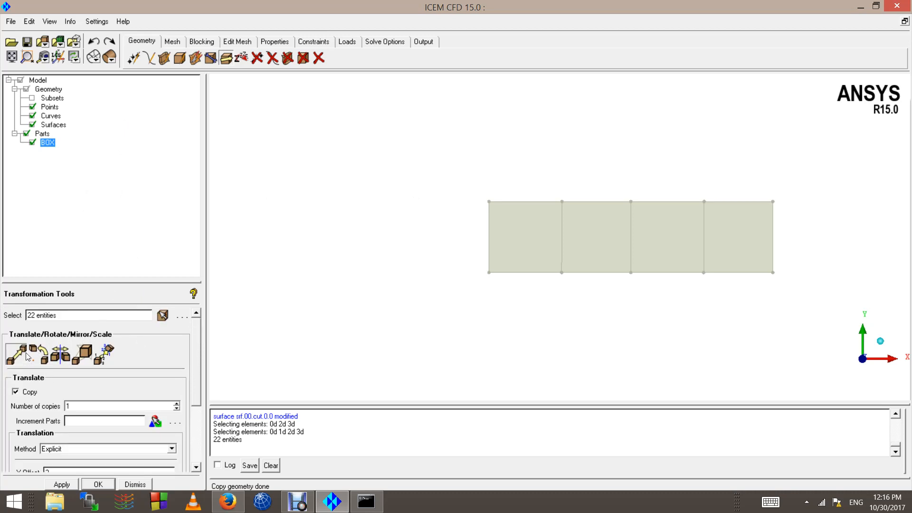
{"action": "left_click", "coordinate": [48, 354]}
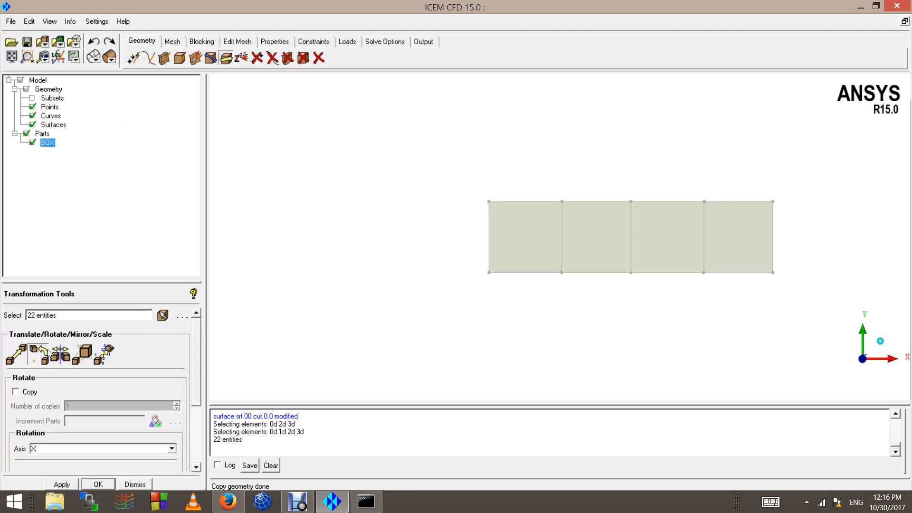
{"action": "left_click", "coordinate": [61, 358]}
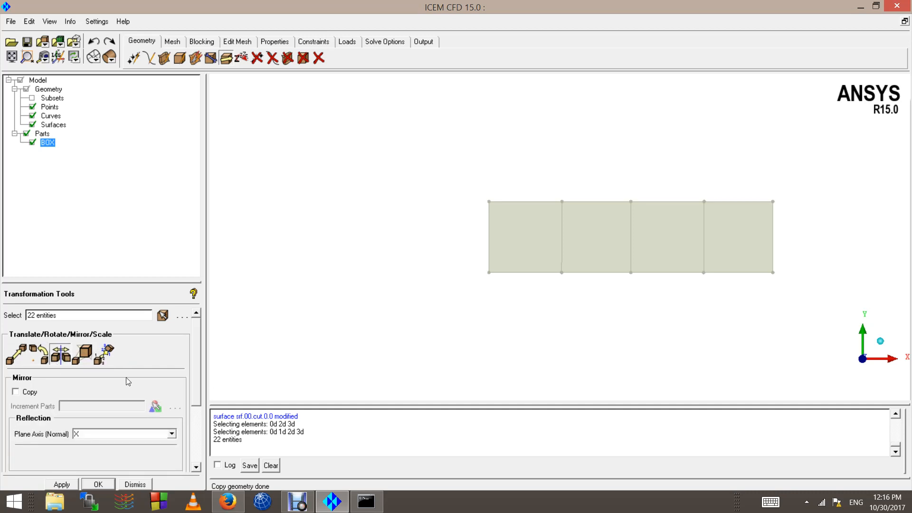
{"action": "left_click", "coordinate": [162, 316]}
{"action": "left_click_drag", "start_coordinate": [440, 165], "coordinate": [767, 377]}
{"action": "scroll", "coordinate": [564, 316], "scroll_direction": "up", "scroll_amount": 1}
{"action": "middle_click", "coordinate": [565, 315]}
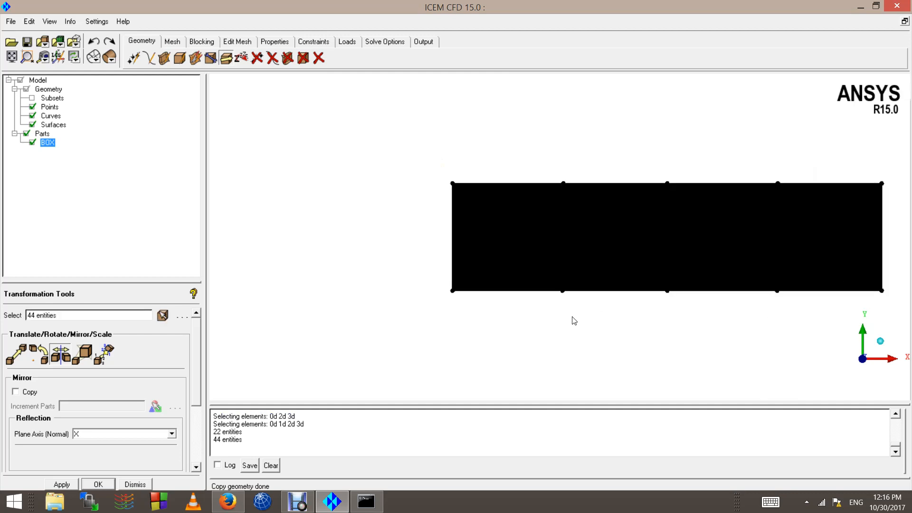
{"action": "scroll", "coordinate": [644, 263], "scroll_direction": "down", "scroll_amount": 1}
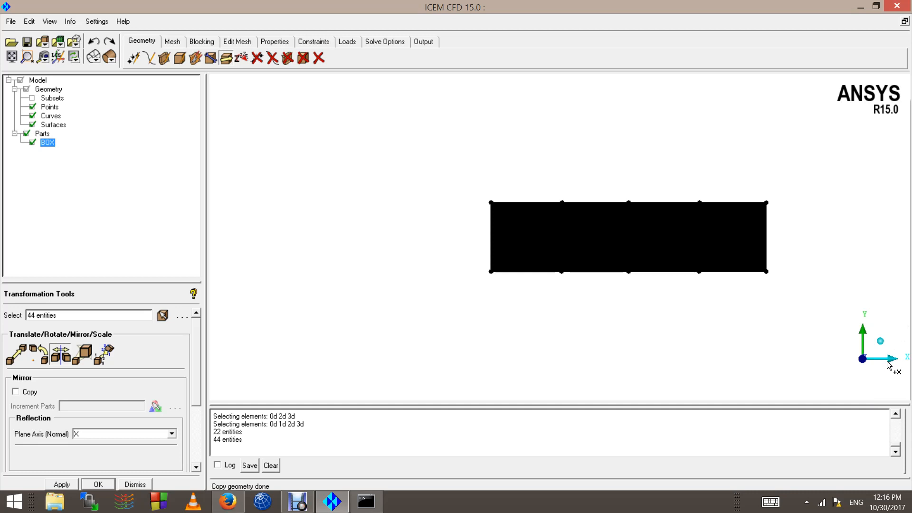
{"action": "left_click", "coordinate": [29, 393]}
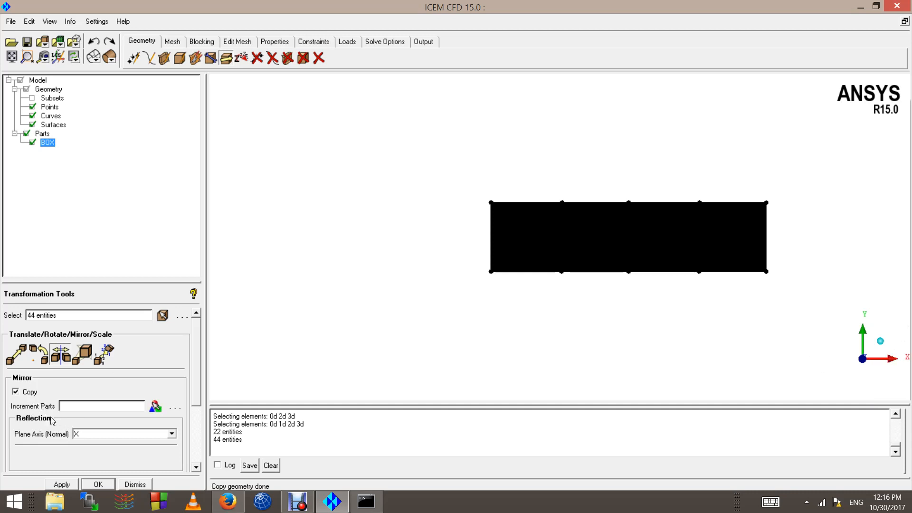
{"action": "left_click", "coordinate": [63, 484]}
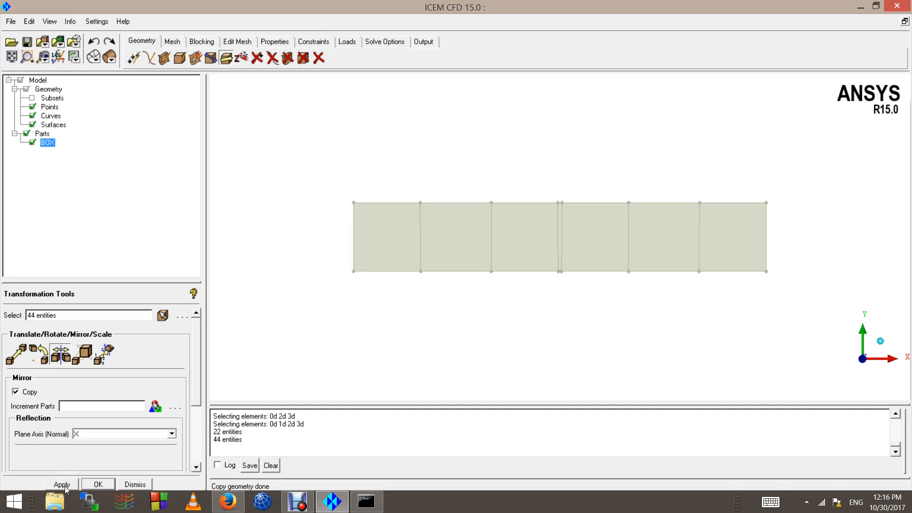
{"action": "left_click", "coordinate": [94, 45]}
Step: Mirror a copy of the selected geometry about the plane normal to Y
{"action": "left_click", "coordinate": [96, 433]}
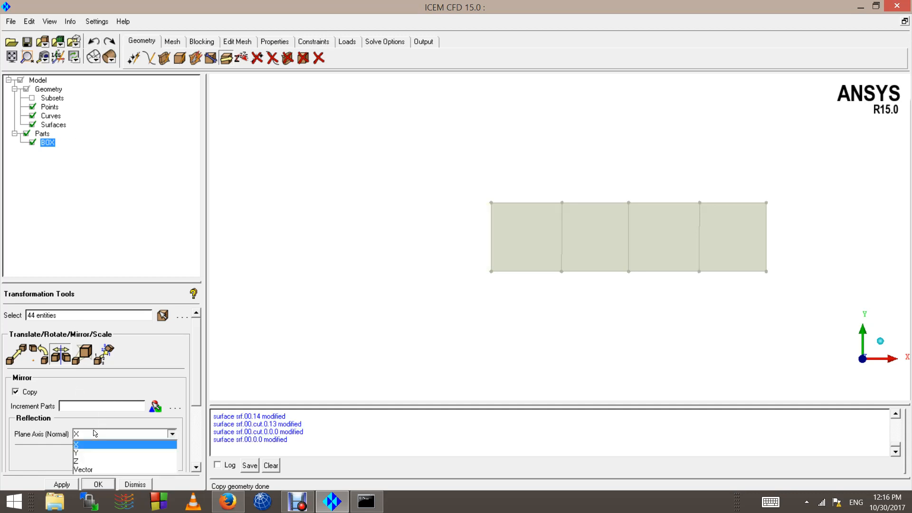
{"action": "left_click", "coordinate": [81, 454]}
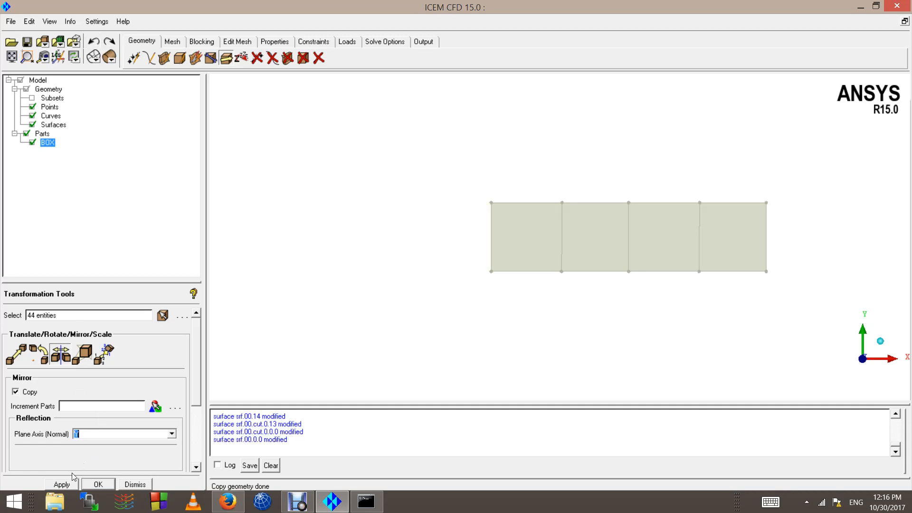
{"action": "left_click", "coordinate": [64, 486]}
{"action": "scroll", "coordinate": [879, 325], "scroll_direction": "up", "scroll_amount": 5}
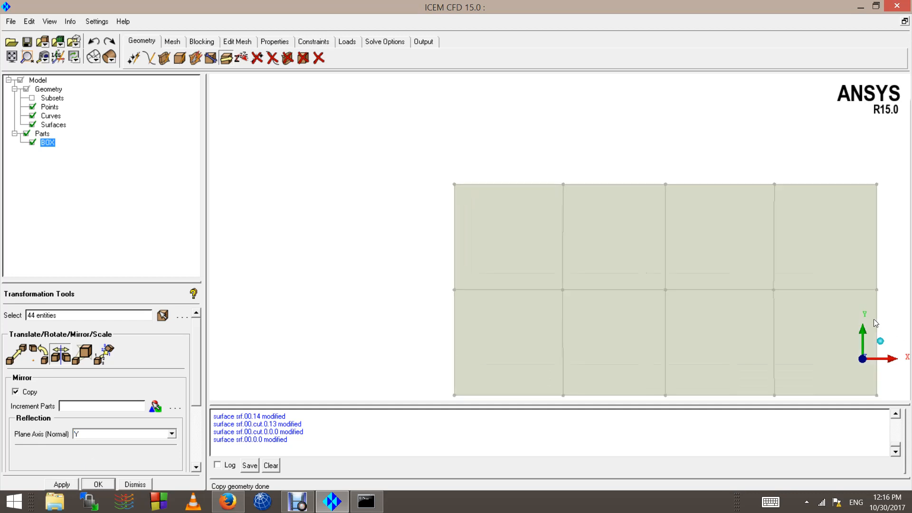
Step: Undo the mirrored copy made about the plane normal to Y
{"action": "scroll", "coordinate": [824, 316], "scroll_direction": "down", "scroll_amount": 6}
{"action": "scroll", "coordinate": [783, 274], "scroll_direction": "down", "scroll_amount": 1}
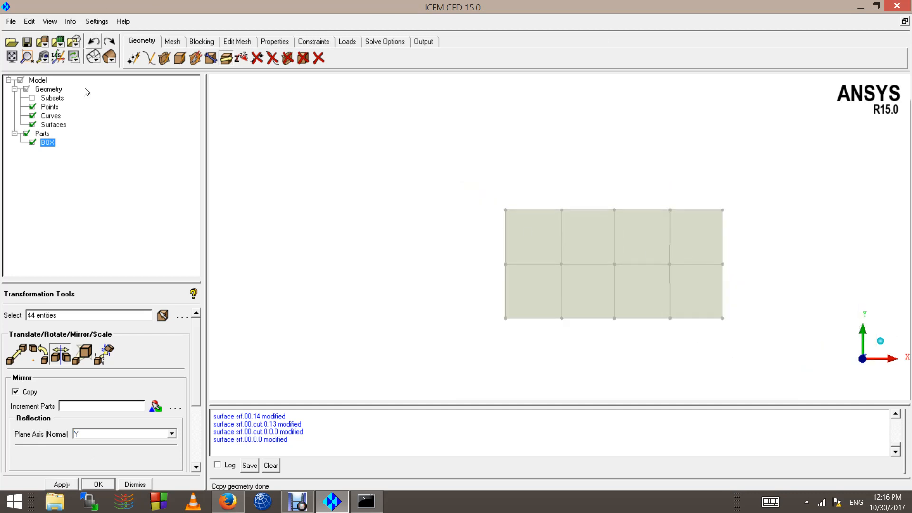
{"action": "left_click", "coordinate": [94, 42]}
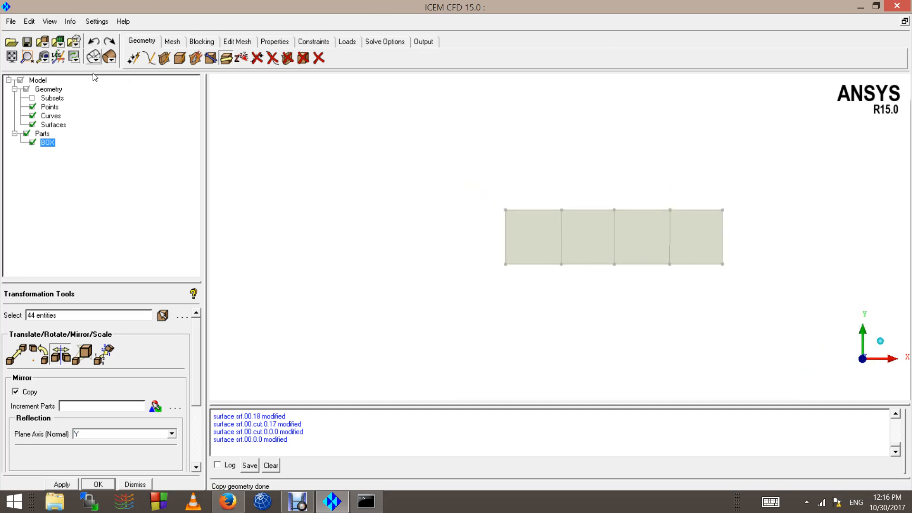
Step: Scale all the points, curves and surfaces of the rectangle by a Y factor of 2 about the origin, without copying
{"action": "left_click", "coordinate": [83, 354]}
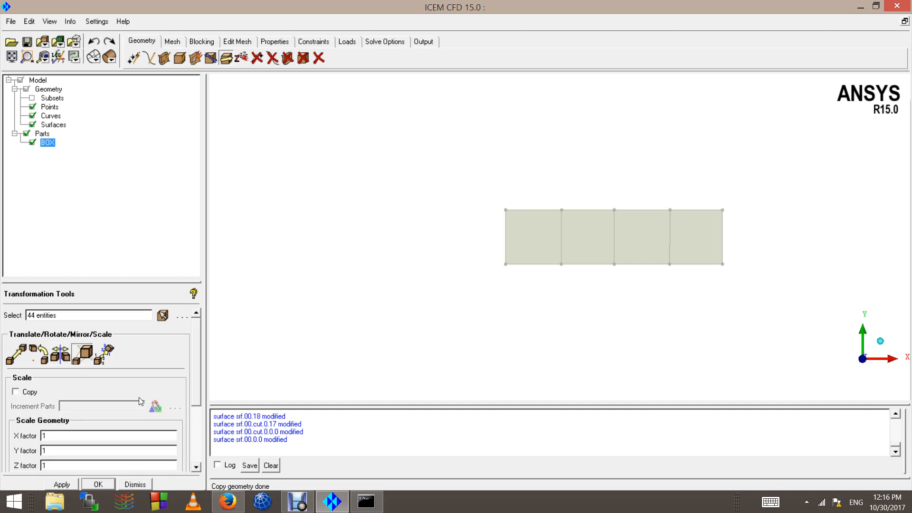
{"action": "left_click", "coordinate": [163, 315]}
{"action": "left_click_drag", "start_coordinate": [470, 181], "coordinate": [746, 307]}
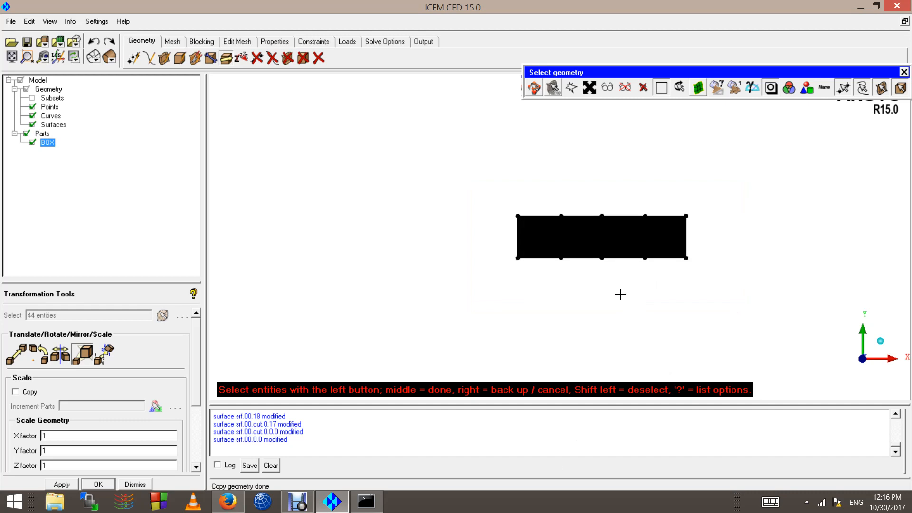
{"action": "middle_click", "coordinate": [580, 275]}
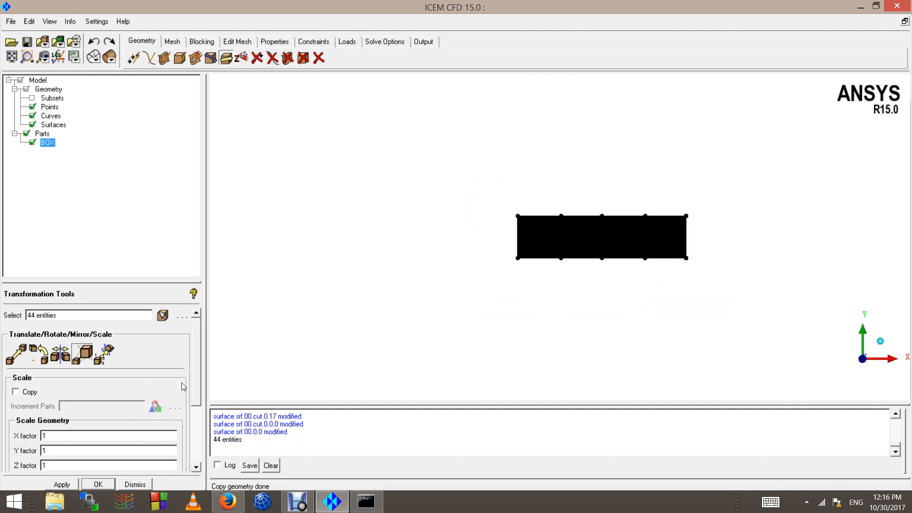
{"action": "scroll", "coordinate": [202, 395], "scroll_direction": "down", "scroll_amount": 3}
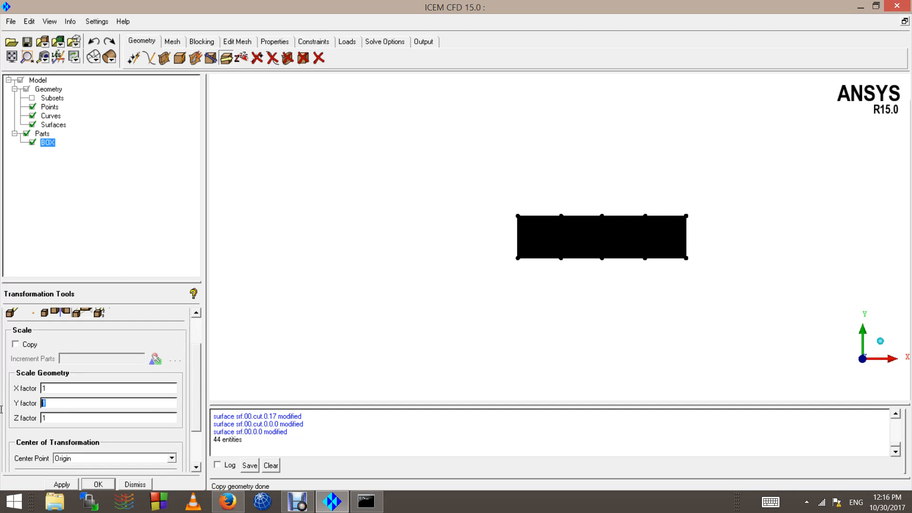
{"action": "type", "text": "2"}
{"action": "scroll", "coordinate": [197, 454], "scroll_direction": "down", "scroll_amount": 3}
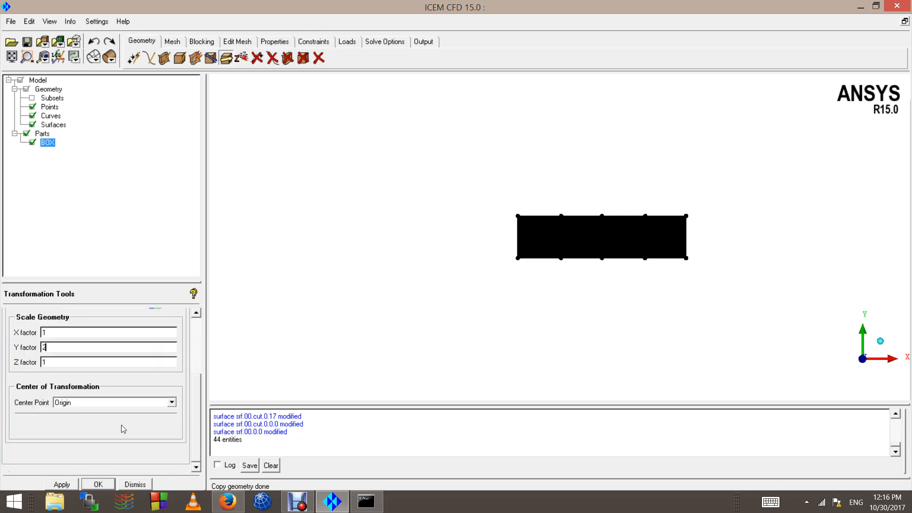
{"action": "left_click", "coordinate": [171, 403]}
{"action": "left_click", "coordinate": [71, 422]}
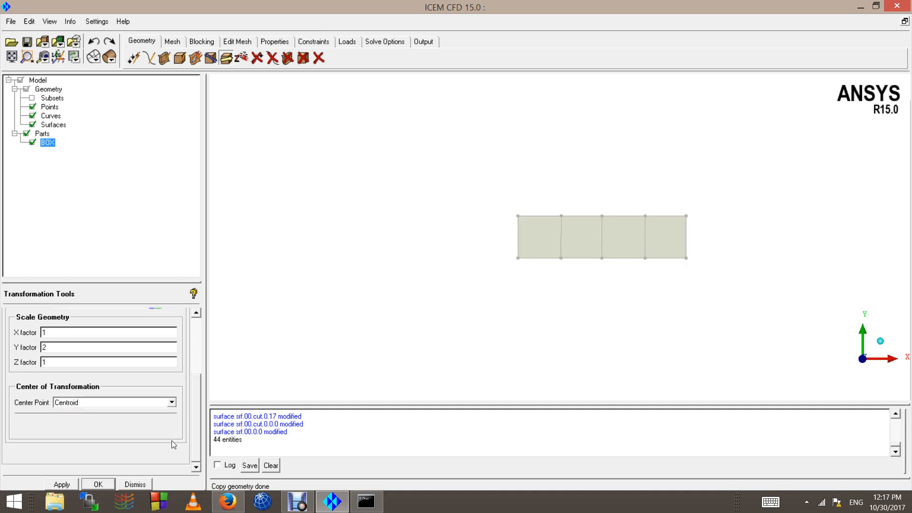
{"action": "left_click", "coordinate": [94, 403]}
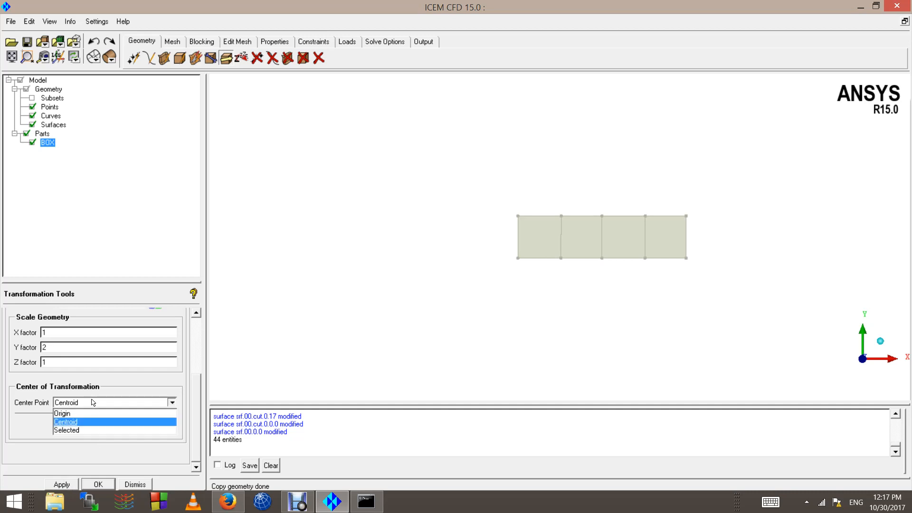
{"action": "left_click", "coordinate": [78, 411]}
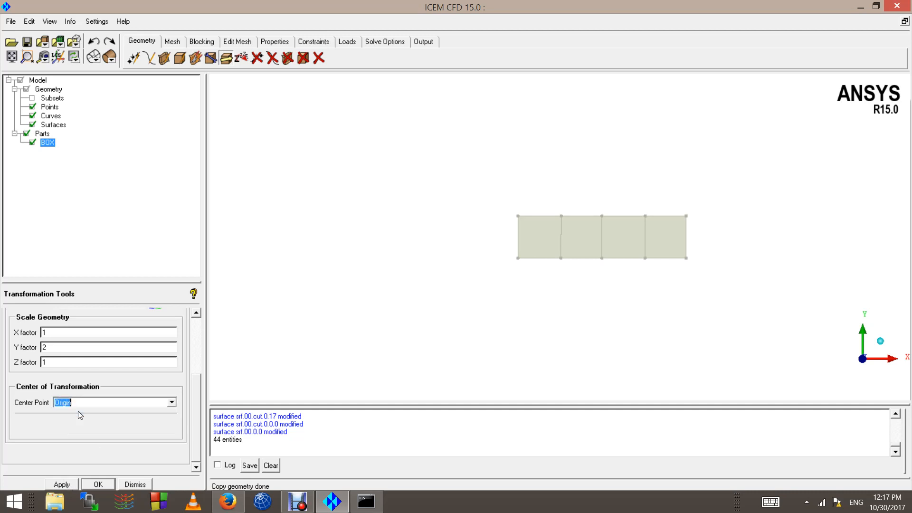
{"action": "left_click", "coordinate": [61, 484]}
Step: Examine the scaled rectangle and its height in Y at different magnifications
{"action": "scroll", "coordinate": [584, 176], "scroll_direction": "up", "scroll_amount": 2}
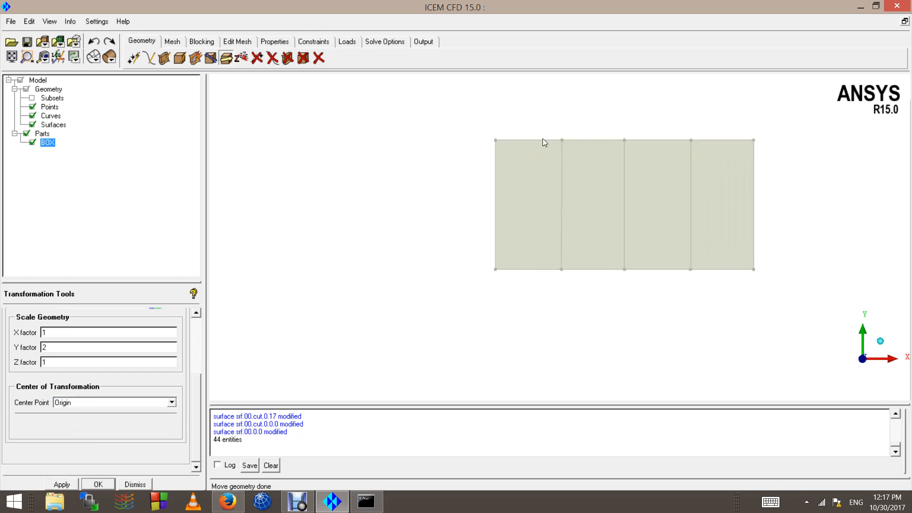
{"action": "scroll", "coordinate": [460, 237], "scroll_direction": "down", "scroll_amount": 2}
{"action": "scroll", "coordinate": [711, 185], "scroll_direction": "up", "scroll_amount": 3}
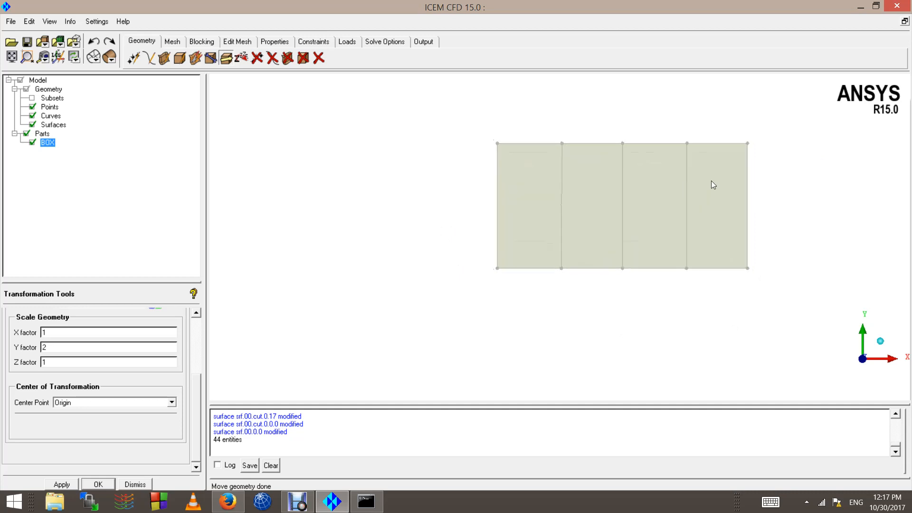
{"action": "scroll", "coordinate": [866, 111], "scroll_direction": "up", "scroll_amount": 1}
{"action": "scroll", "coordinate": [786, 175], "scroll_direction": "down", "scroll_amount": 2}
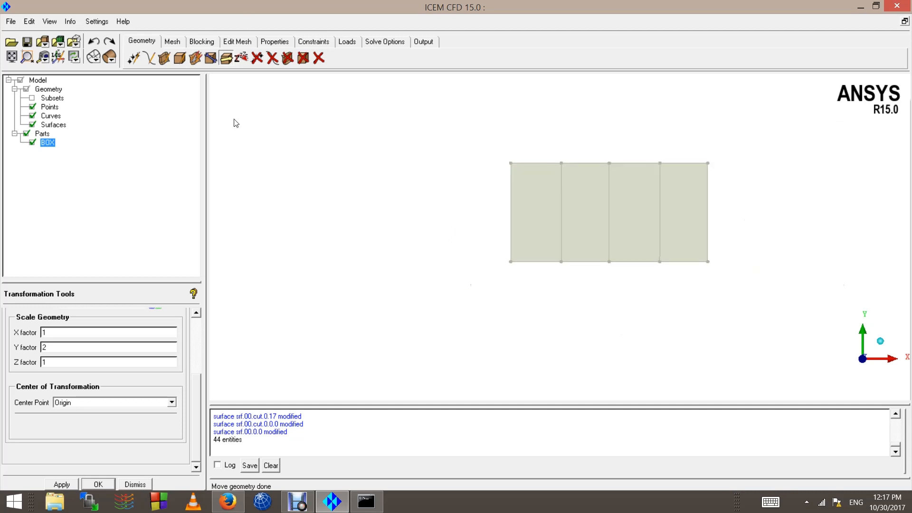
{"action": "scroll", "coordinate": [464, 147], "scroll_direction": "down", "scroll_amount": 2}
{"action": "scroll", "coordinate": [678, 142], "scroll_direction": "up", "scroll_amount": 4}
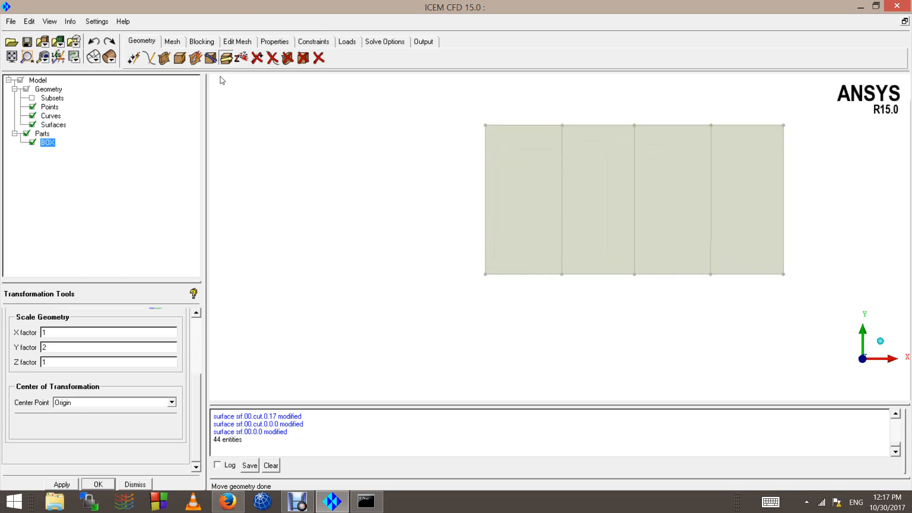
{"action": "scroll", "coordinate": [595, 310], "scroll_direction": "down", "scroll_amount": 2}
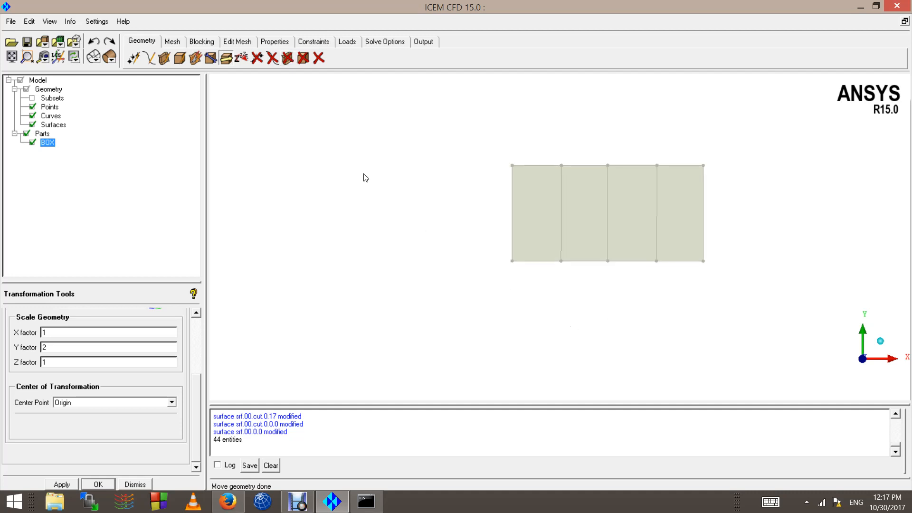
Step: Compare the available geometry creation and editing tools with the meshing tools
{"action": "left_click", "coordinate": [173, 44]}
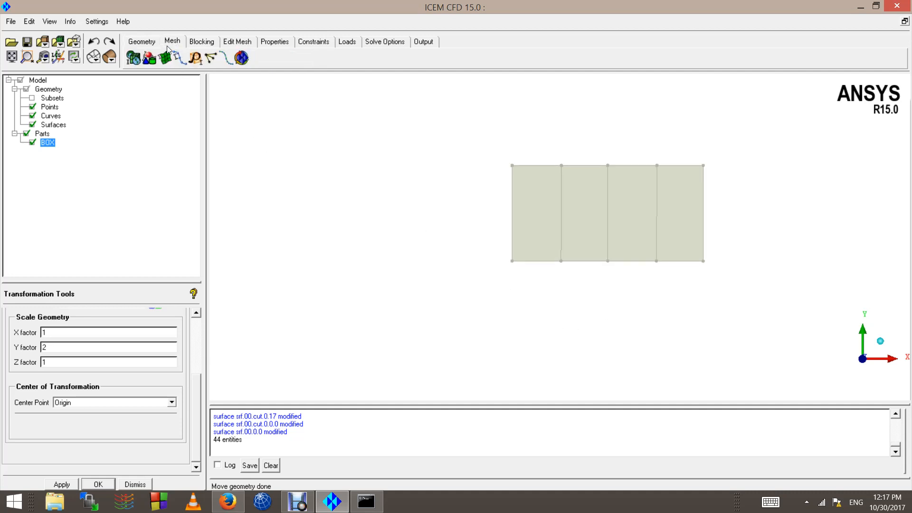
{"action": "left_click", "coordinate": [144, 44]}
{"action": "left_click", "coordinate": [167, 42]}
{"action": "left_click", "coordinate": [139, 46]}
{"action": "left_click", "coordinate": [173, 42]}
{"action": "left_click", "coordinate": [145, 45]}
{"action": "left_click", "coordinate": [179, 43]}
{"action": "left_click", "coordinate": [139, 44]}
{"action": "left_click", "coordinate": [171, 42]}
{"action": "scroll", "coordinate": [689, 200], "scroll_direction": "down", "scroll_amount": 2}
{"action": "scroll", "coordinate": [697, 157], "scroll_direction": "up", "scroll_amount": 2}
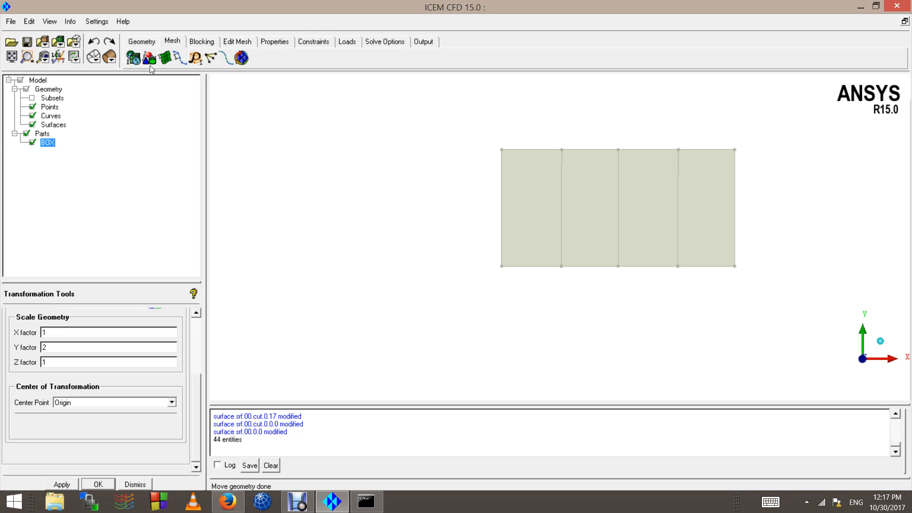
Step: Look over the blocking and mesh-editing tools, and return through the meshing tools to the geometry tools
{"action": "left_click", "coordinate": [200, 42]}
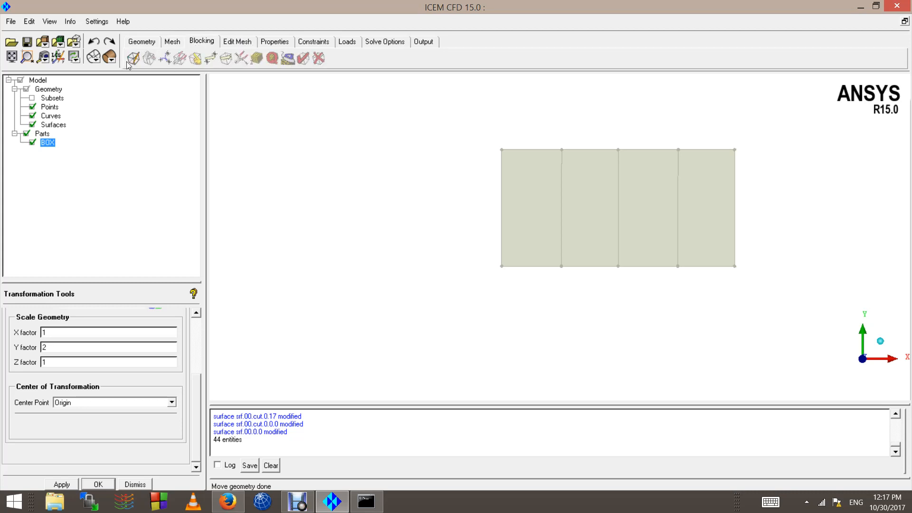
{"action": "left_click", "coordinate": [240, 44]}
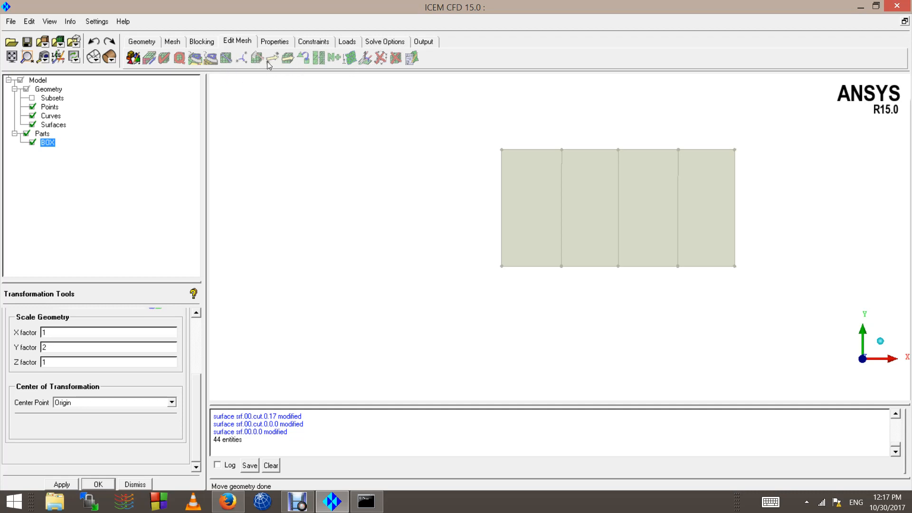
{"action": "left_click", "coordinate": [171, 41]}
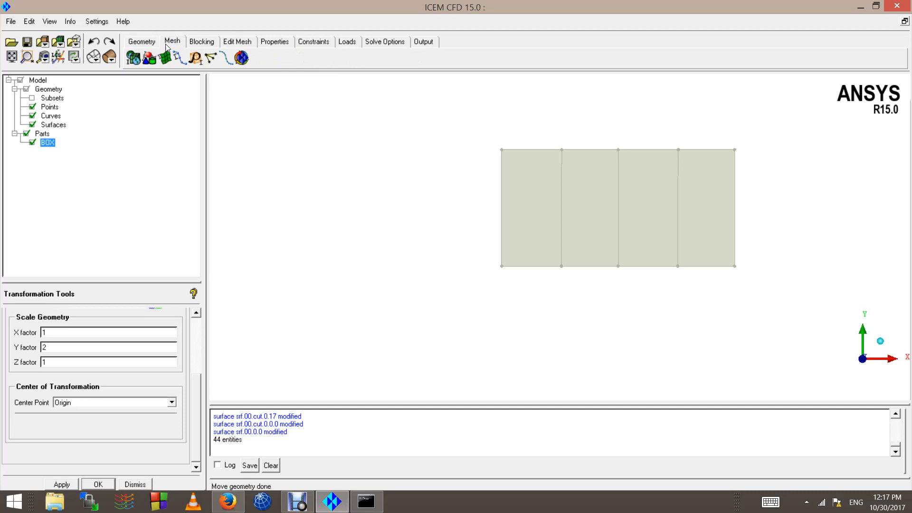
{"action": "left_click", "coordinate": [142, 41]}
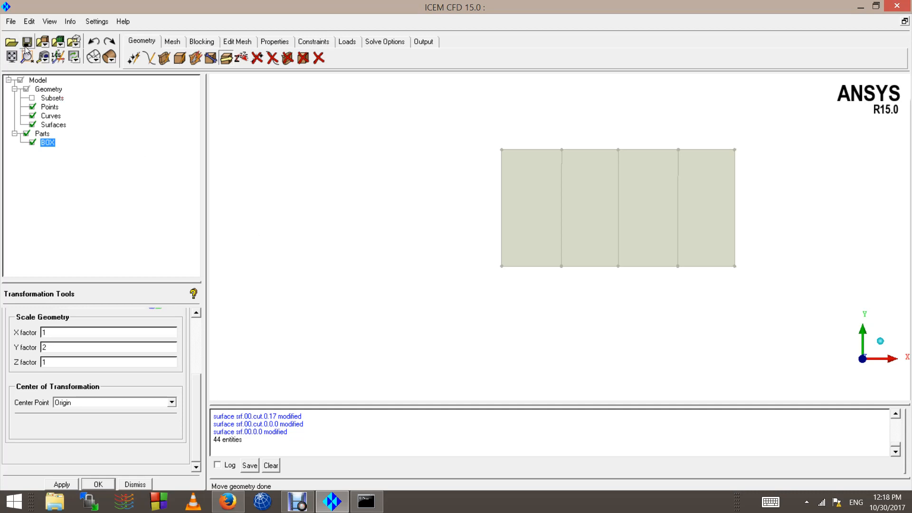
{"action": "left_click", "coordinate": [297, 502]}
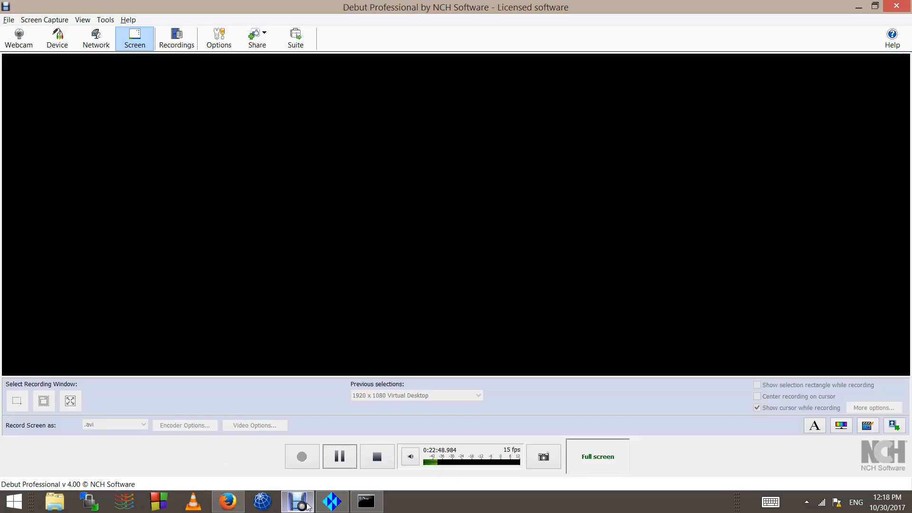